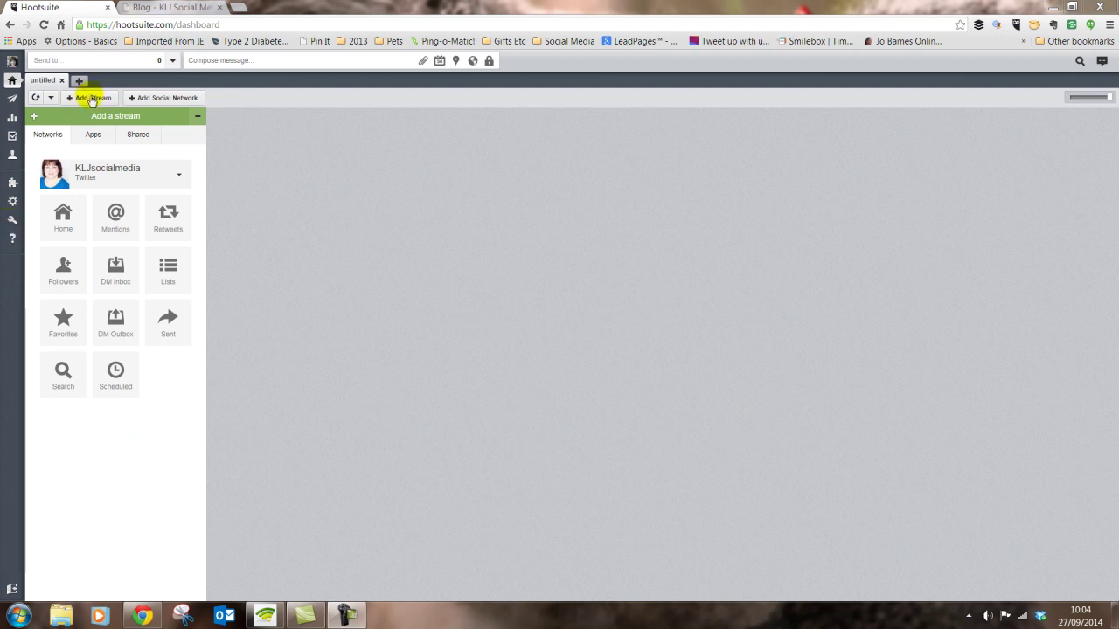
Open the Twitter authorization form for adding a social network, and close it without connecting an account
click(151, 100)
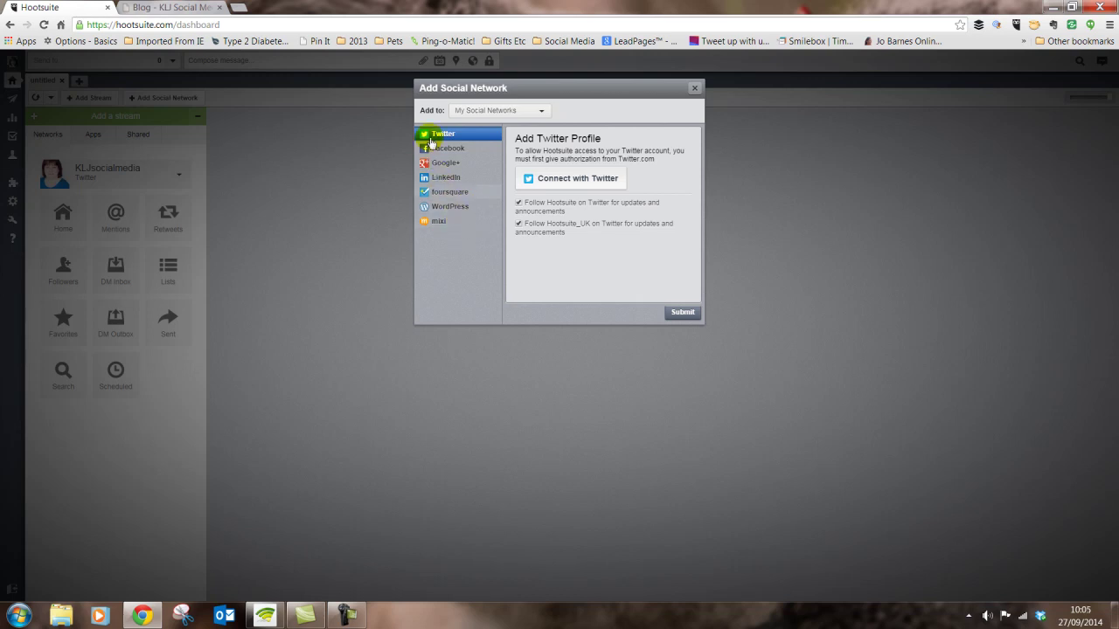
click(576, 180)
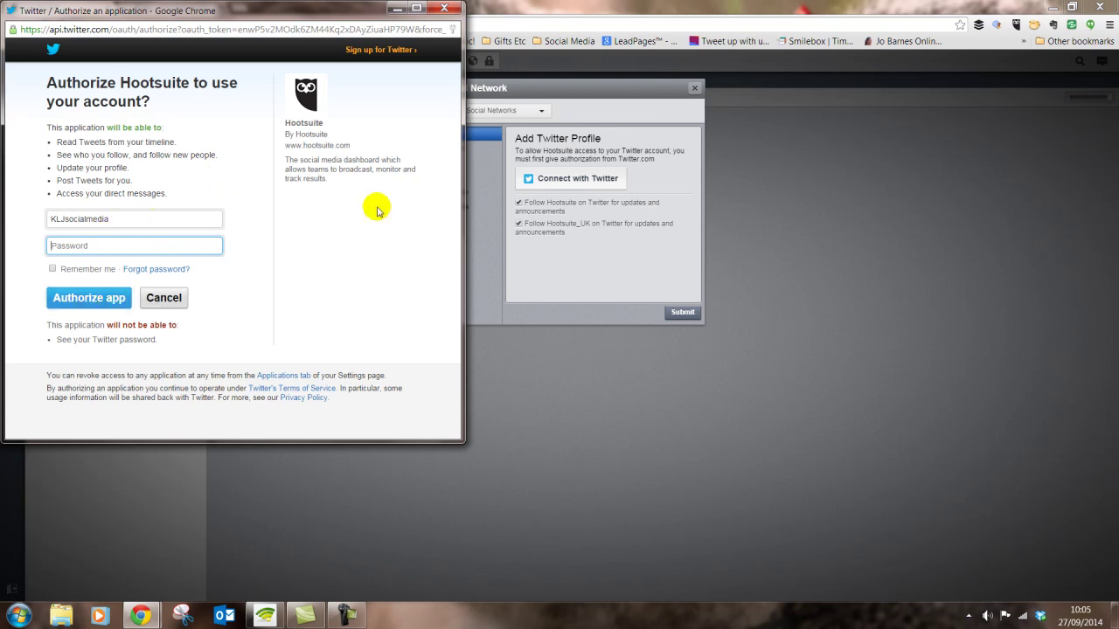
click(446, 12)
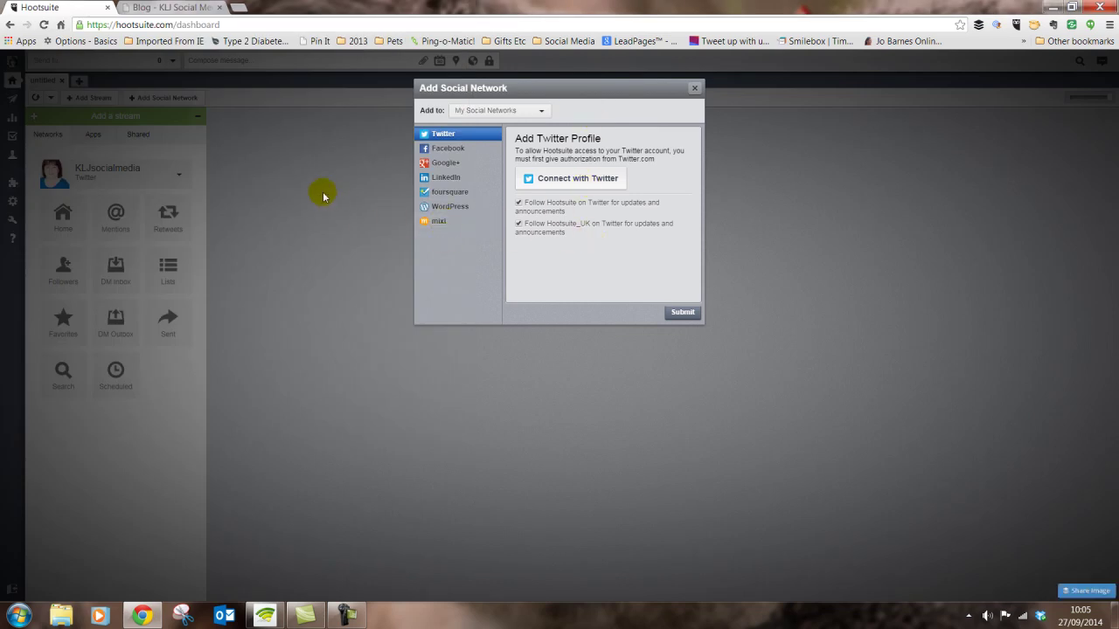
click(695, 92)
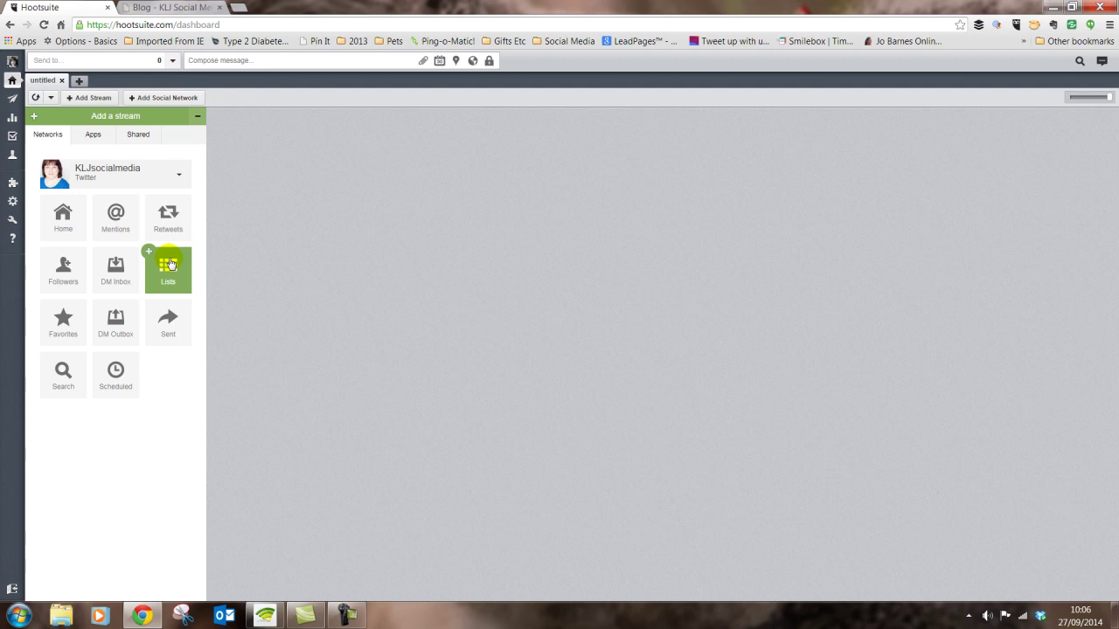
Add a Twitter Home Feed stream for the KLJsocialmedia profile
click(89, 101)
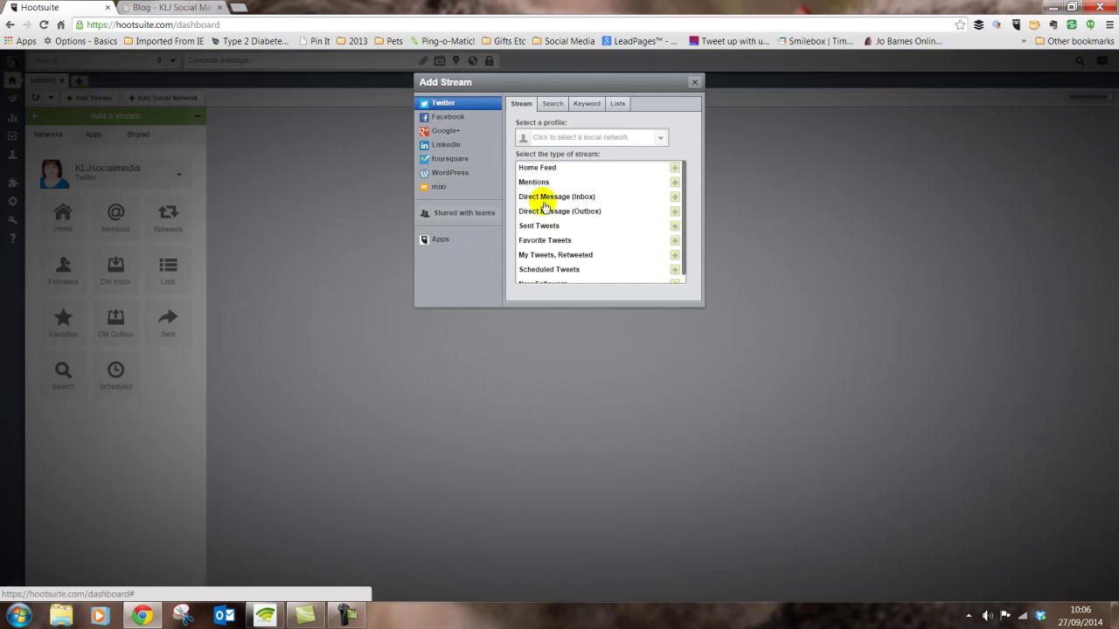
click(580, 137)
click(735, 164)
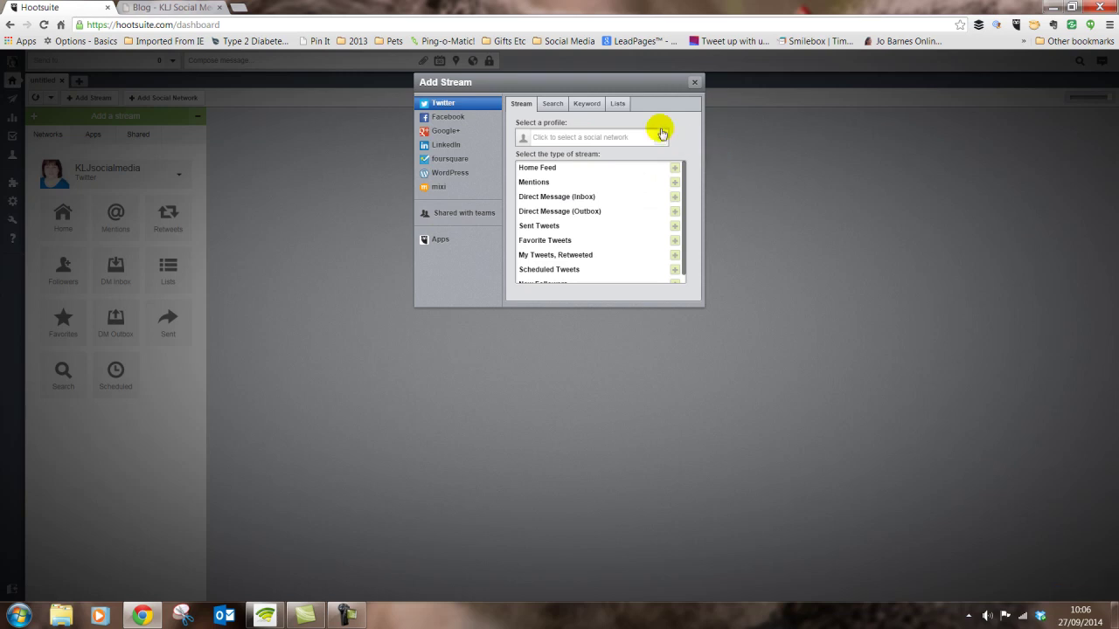
click(612, 137)
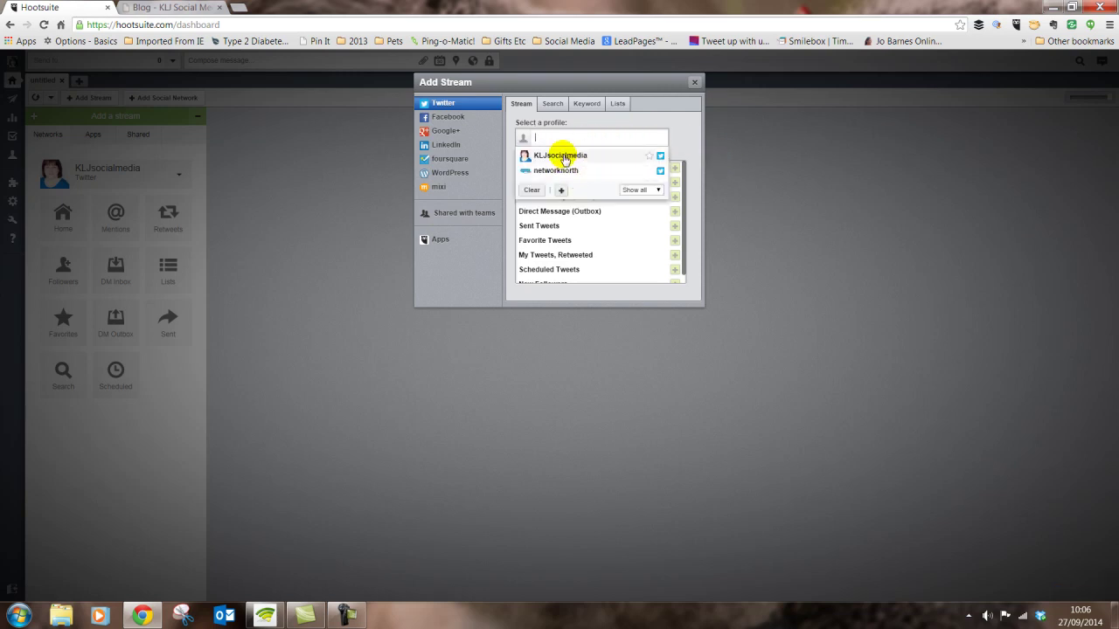
click(564, 157)
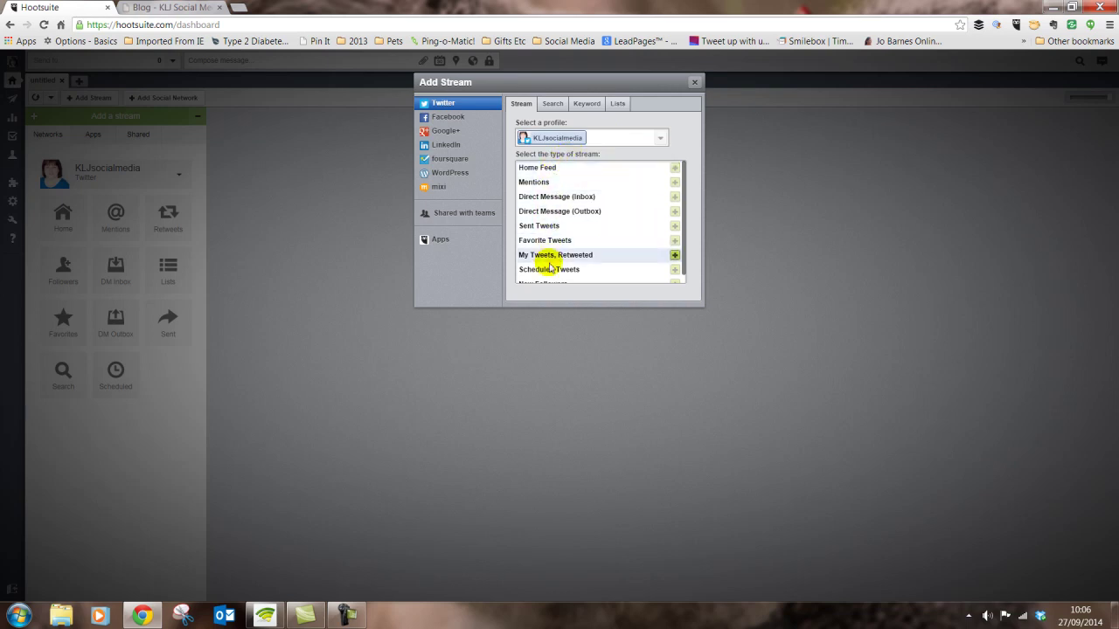
click(675, 170)
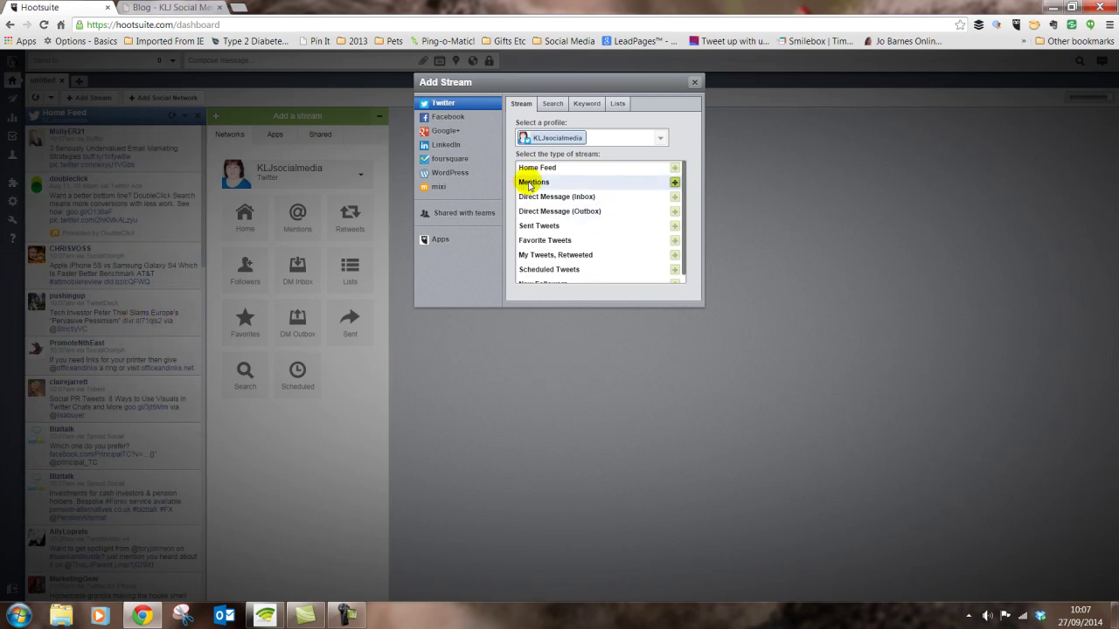
Add Mentions, Sent Tweets and Scheduled Tweets streams for the KLJsocialmedia profile, and close the stream dialog
click(674, 184)
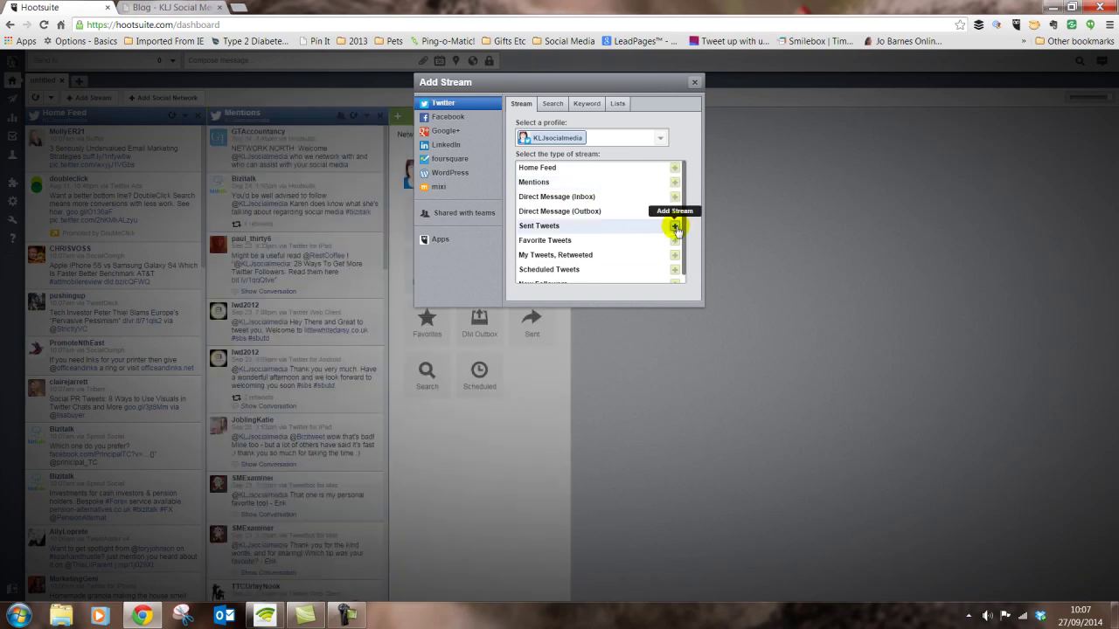
click(674, 226)
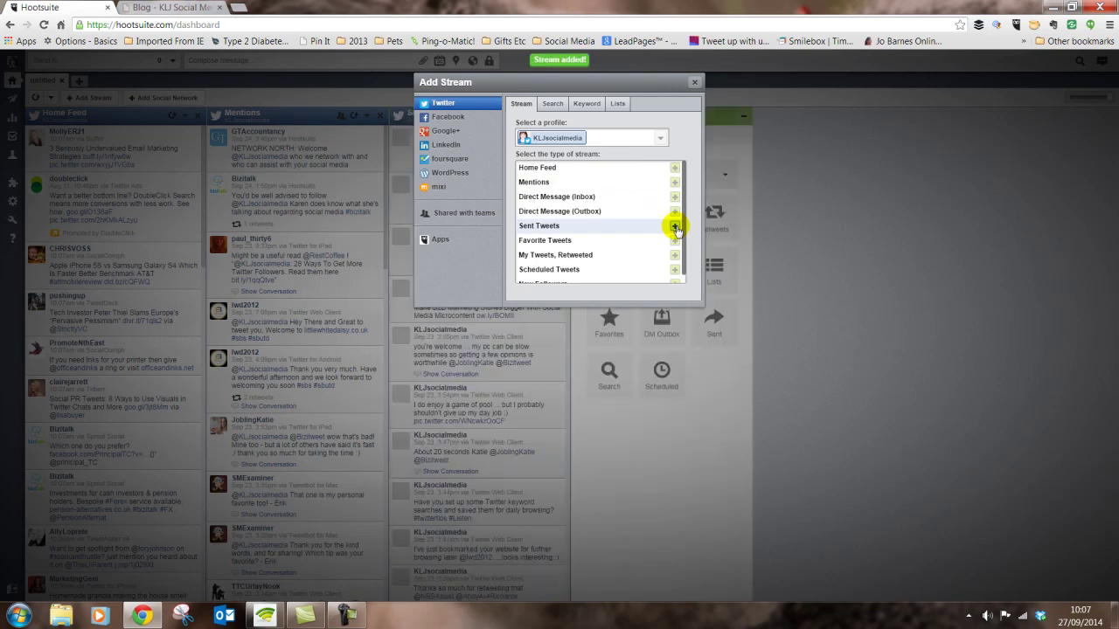
click(675, 270)
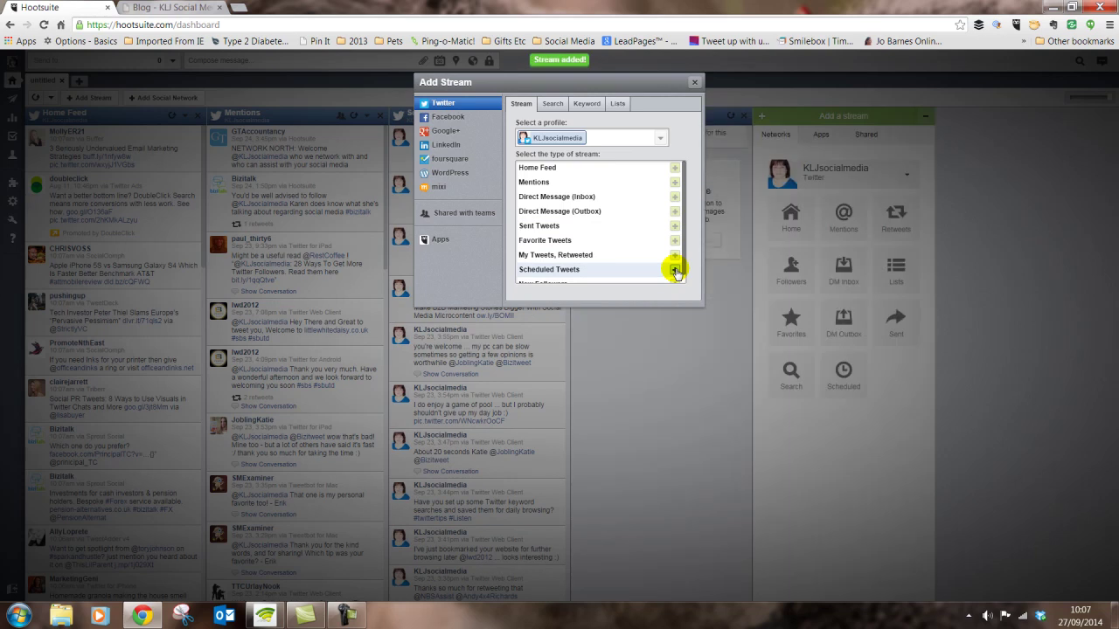
scroll(679, 263, down, 1)
scroll(629, 275, up, 1)
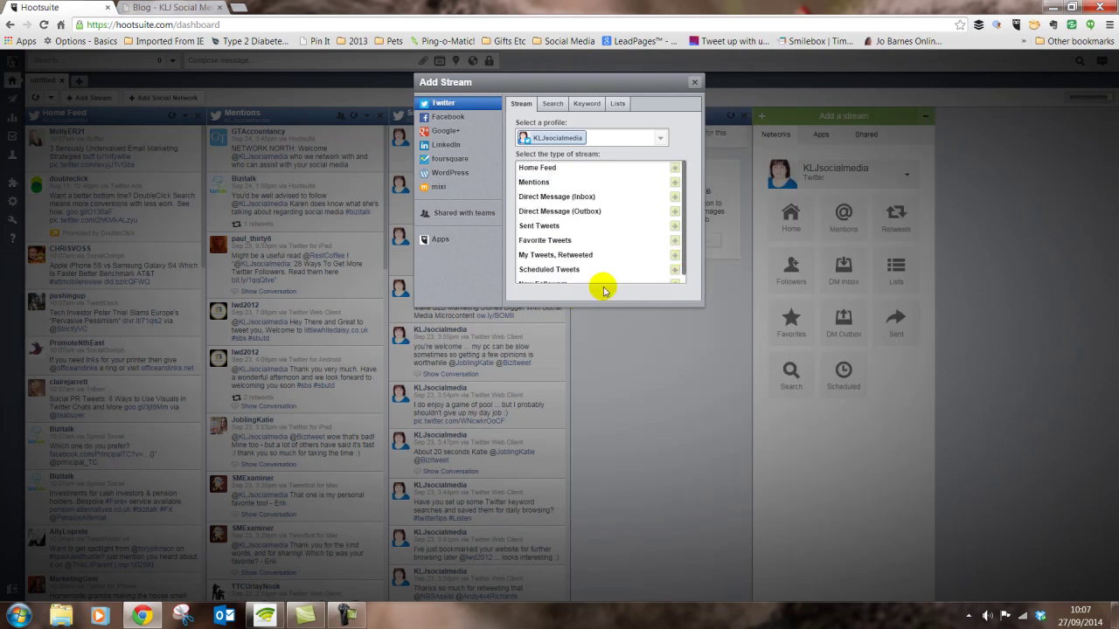
click(695, 85)
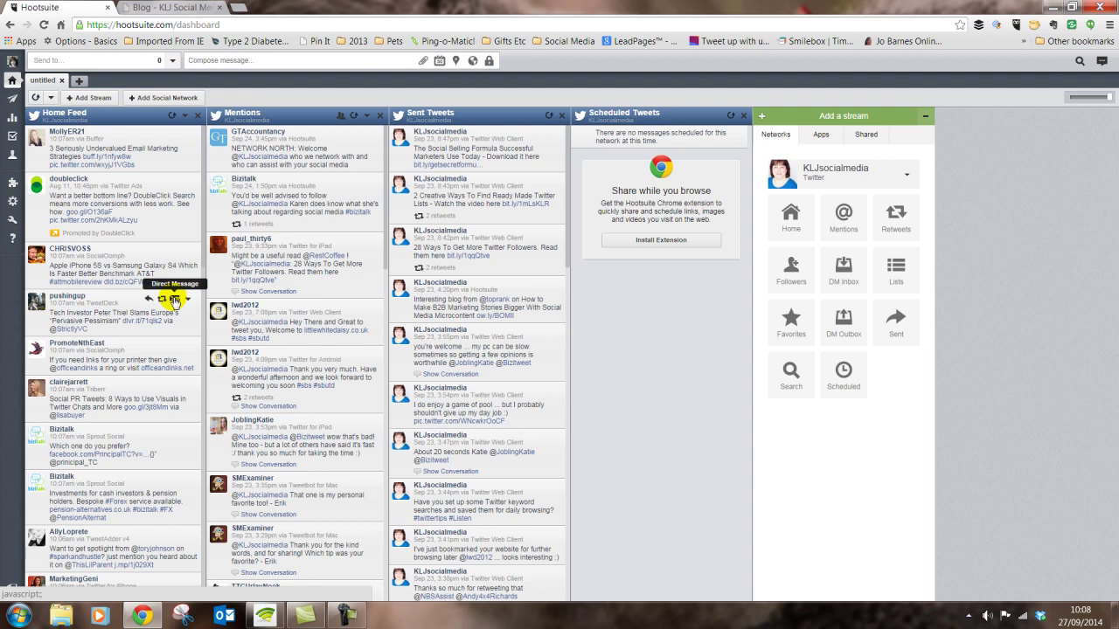
Start a reply to the Home Feed tweet about Europe's "Pervasive Pessimism", and discard the draft
click(186, 299)
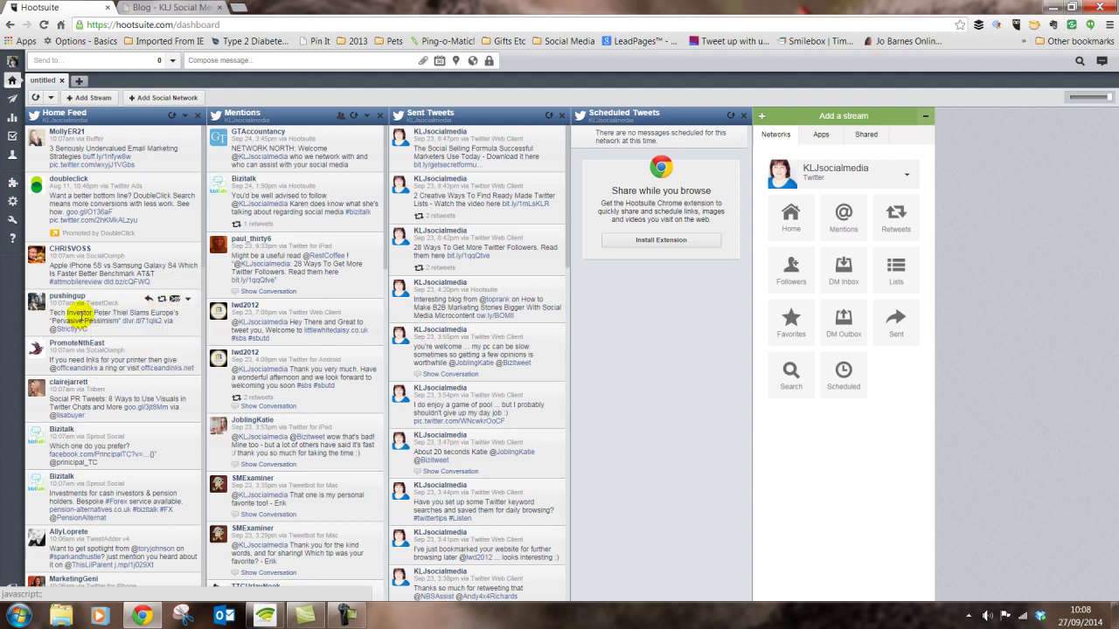
click(185, 299)
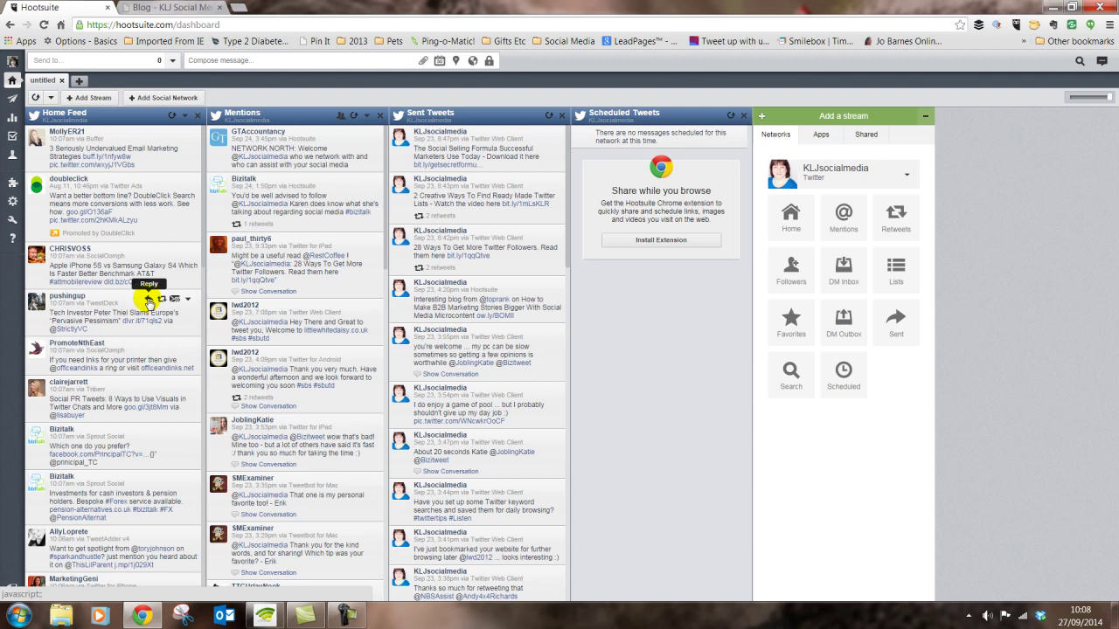
click(149, 300)
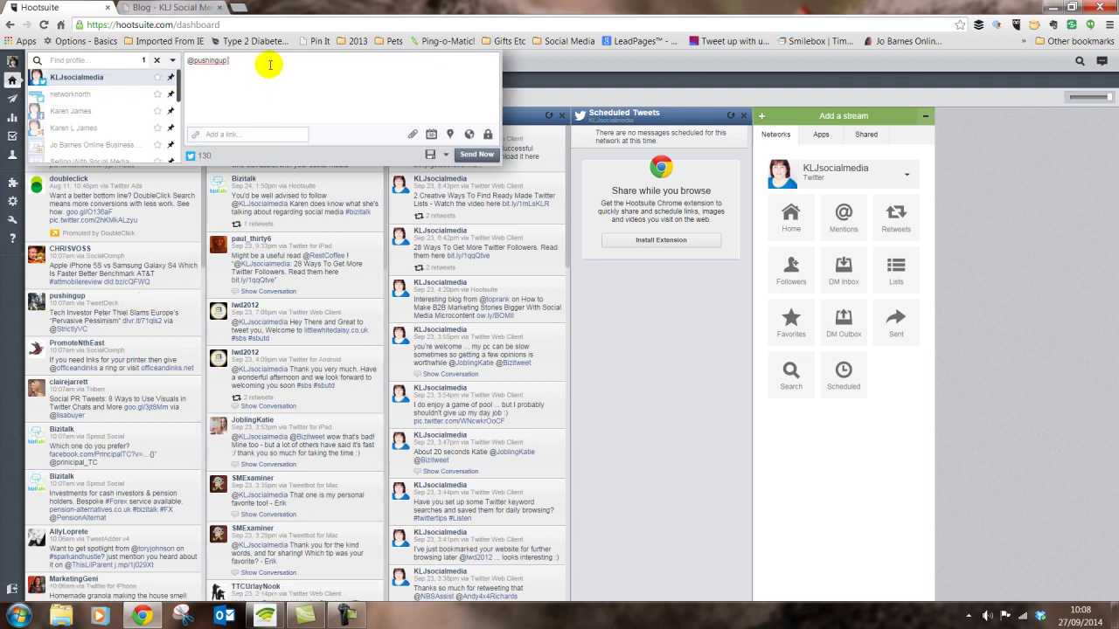
click(188, 63)
click(233, 63)
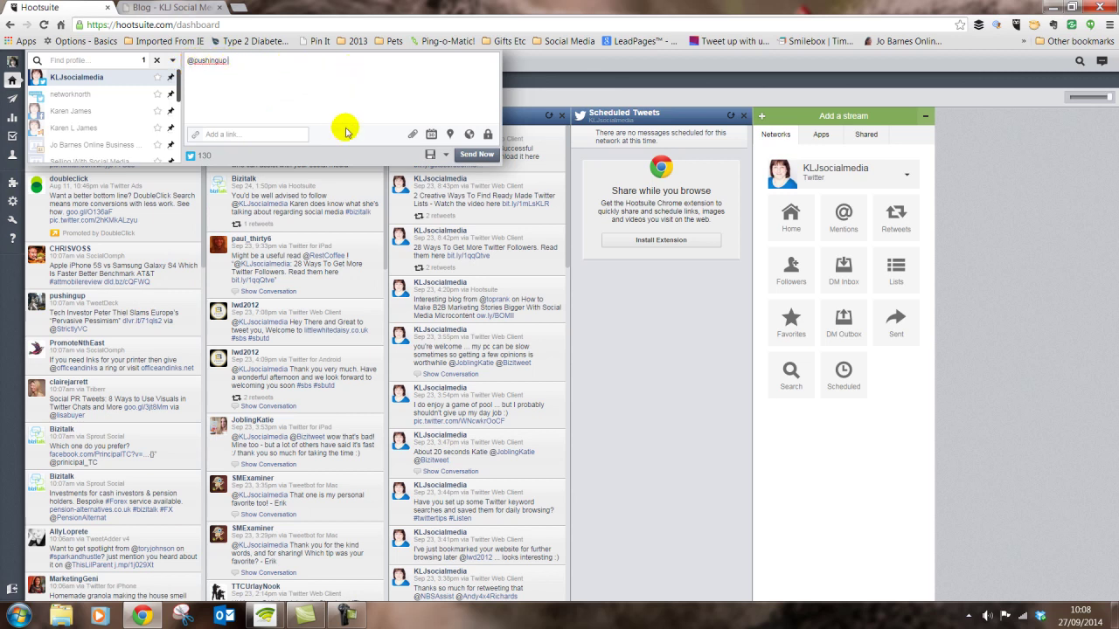
drag(218, 61, 171, 64)
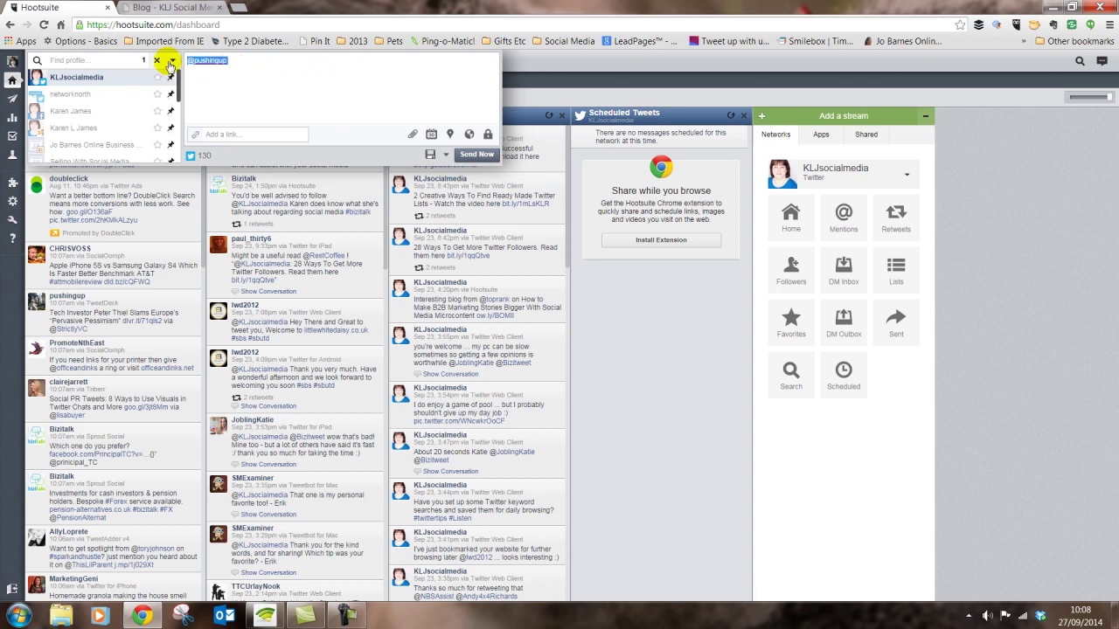
key(BackSpace)
click(554, 67)
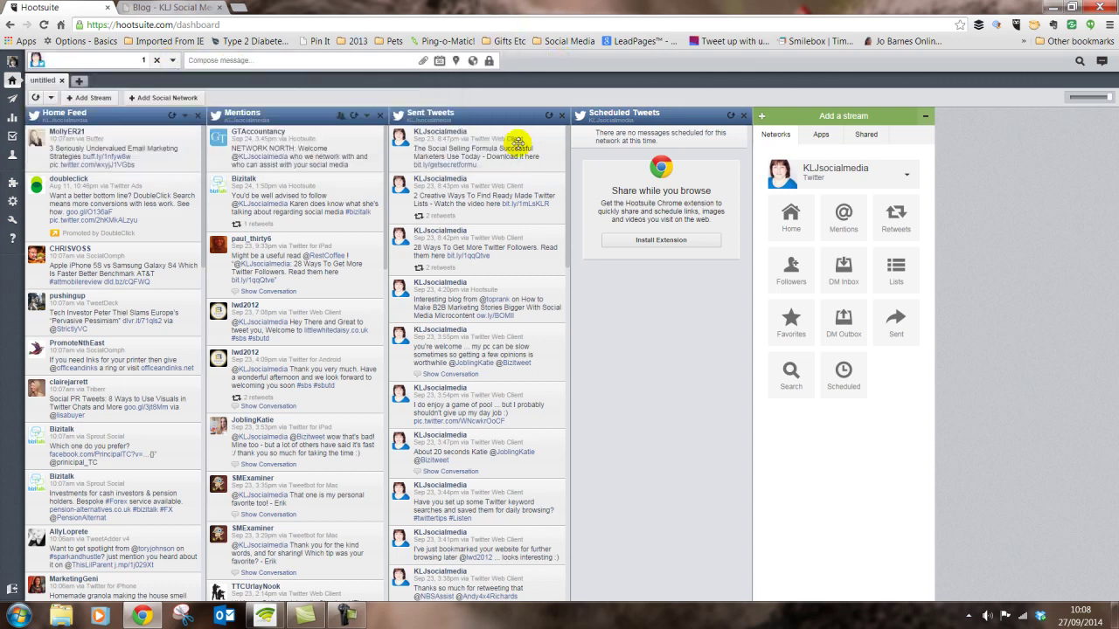
Open an editable retweet of the "Pervasive Pessimism" tweet, clear its text and leave the composer without sending
mouse_move(164, 305)
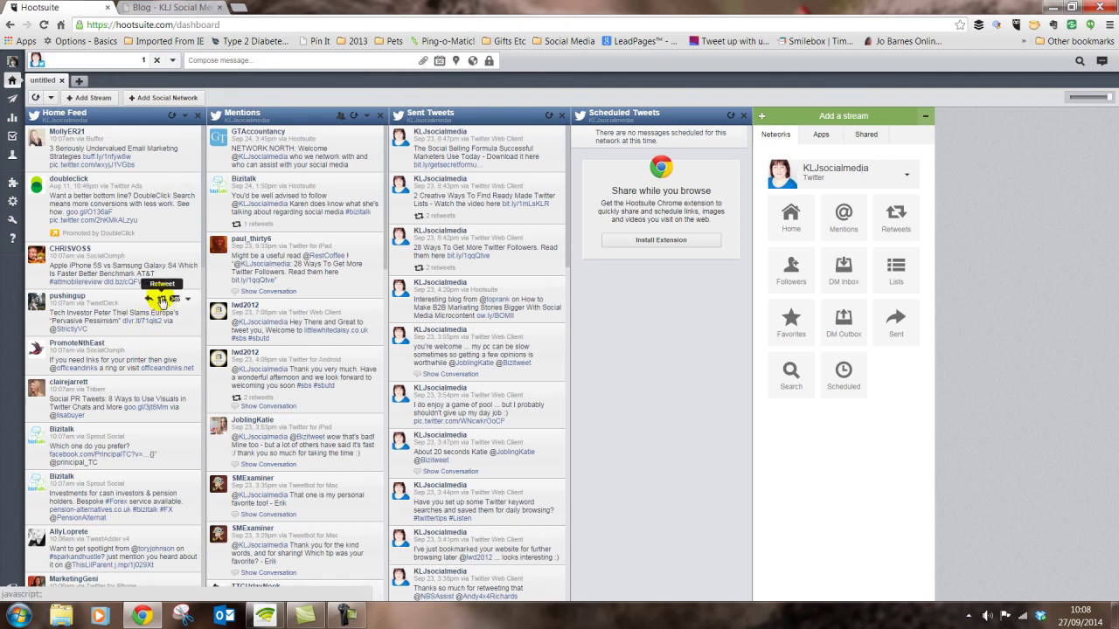
click(162, 300)
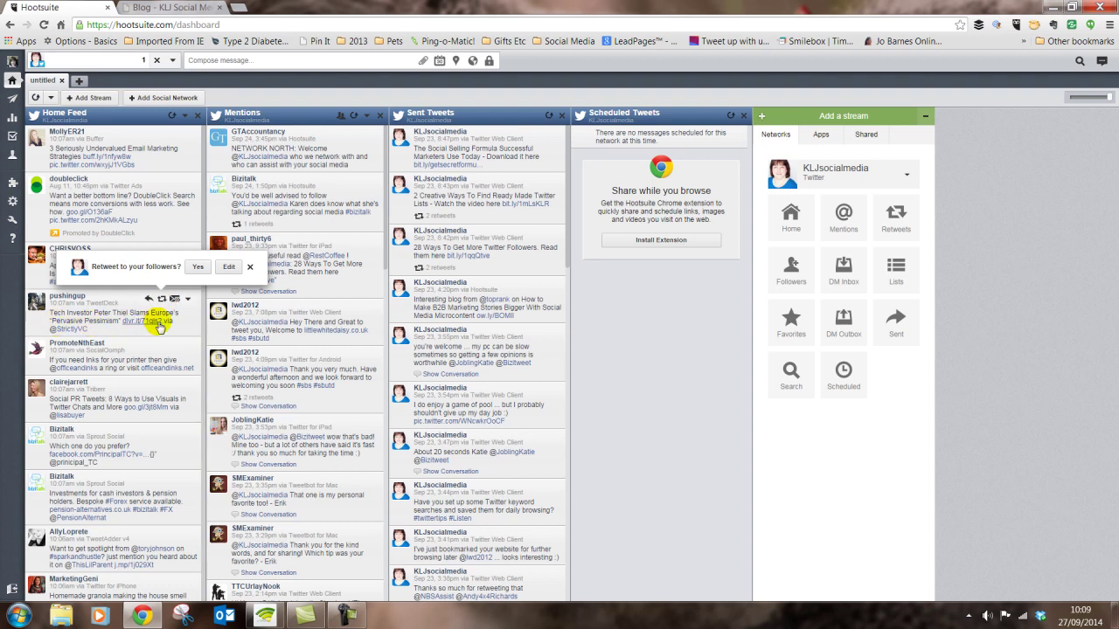
click(230, 270)
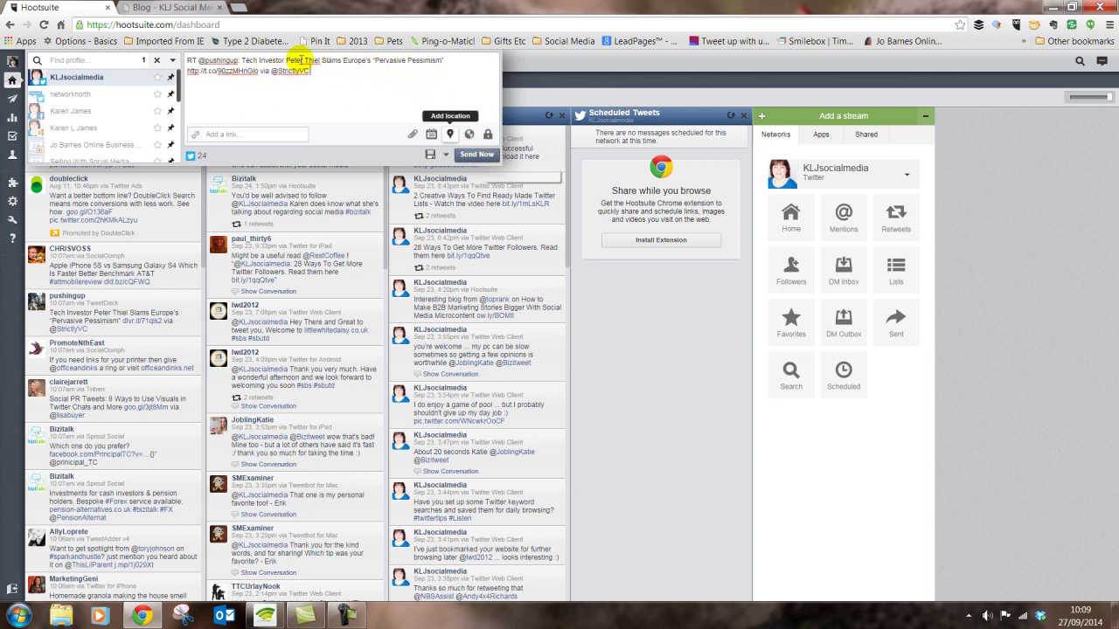
drag(185, 59, 317, 68)
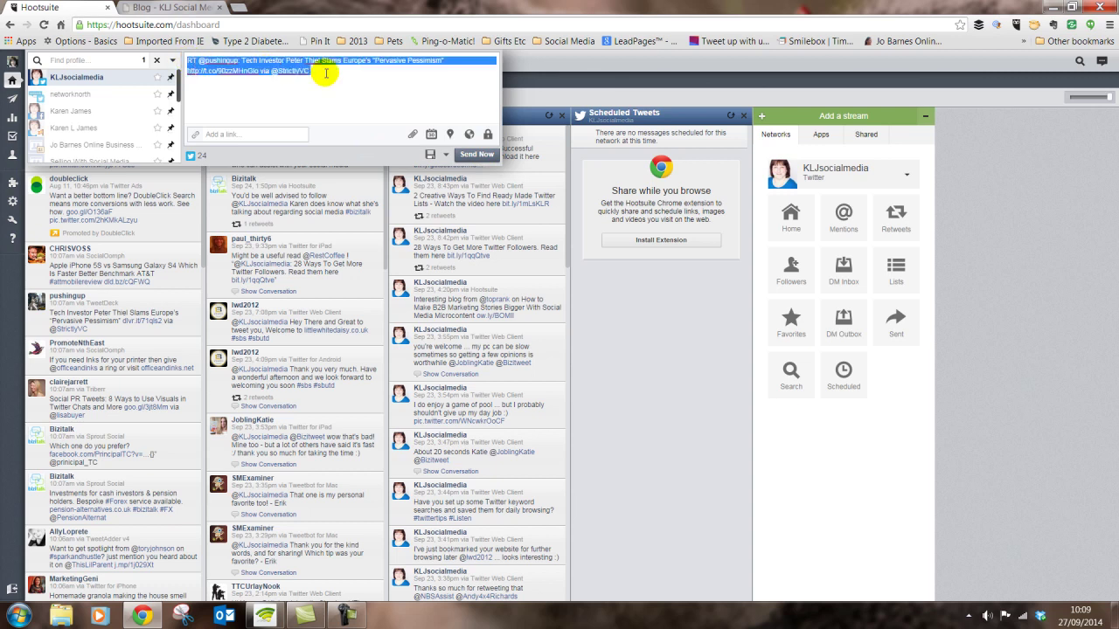
key(BackSpace)
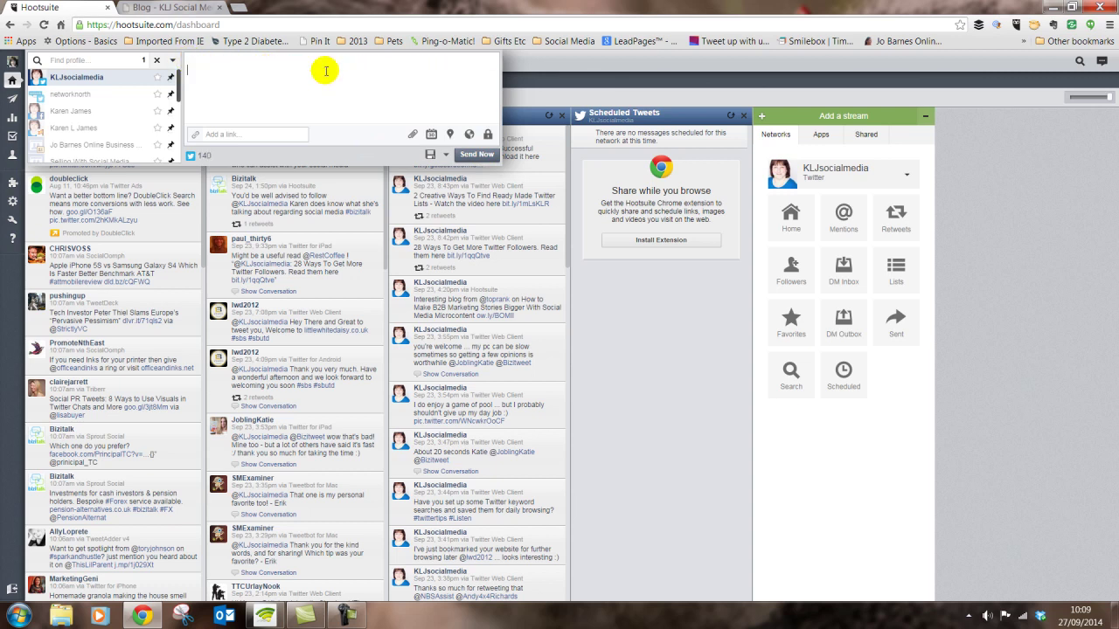
click(589, 61)
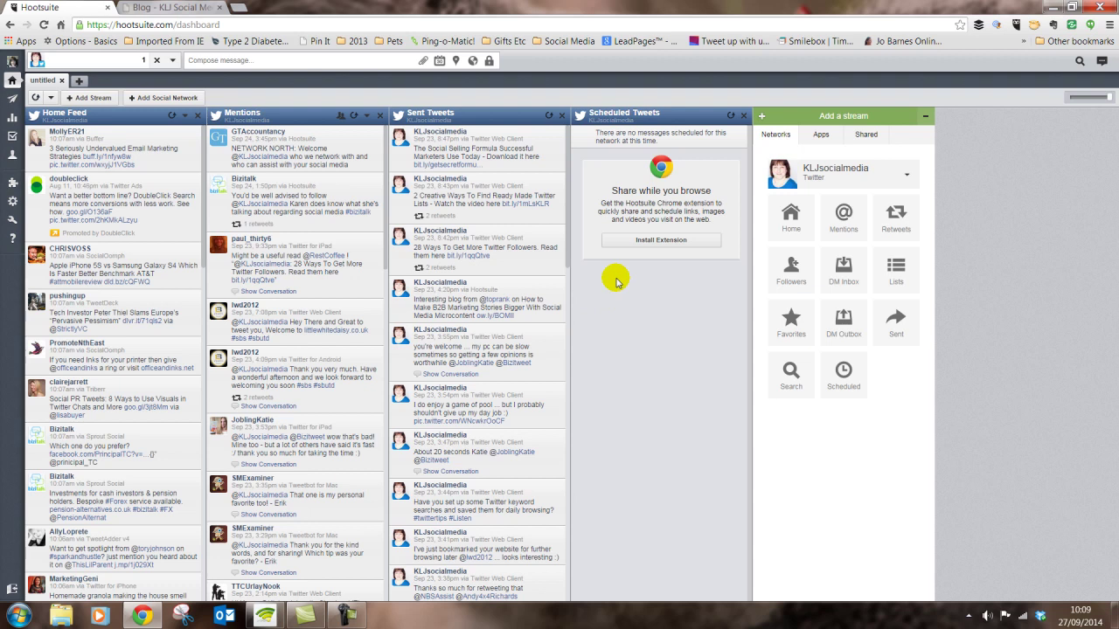
Search Twitter for the exact phrase "tax return" with Quick Search, and browse the matching tweets
click(1080, 61)
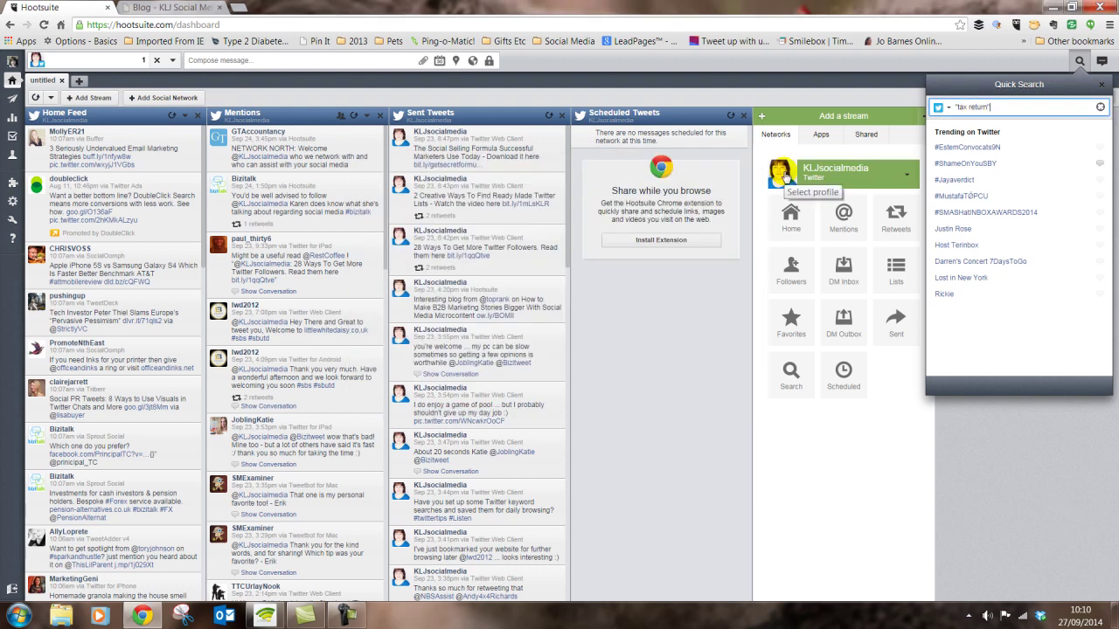
click(980, 106)
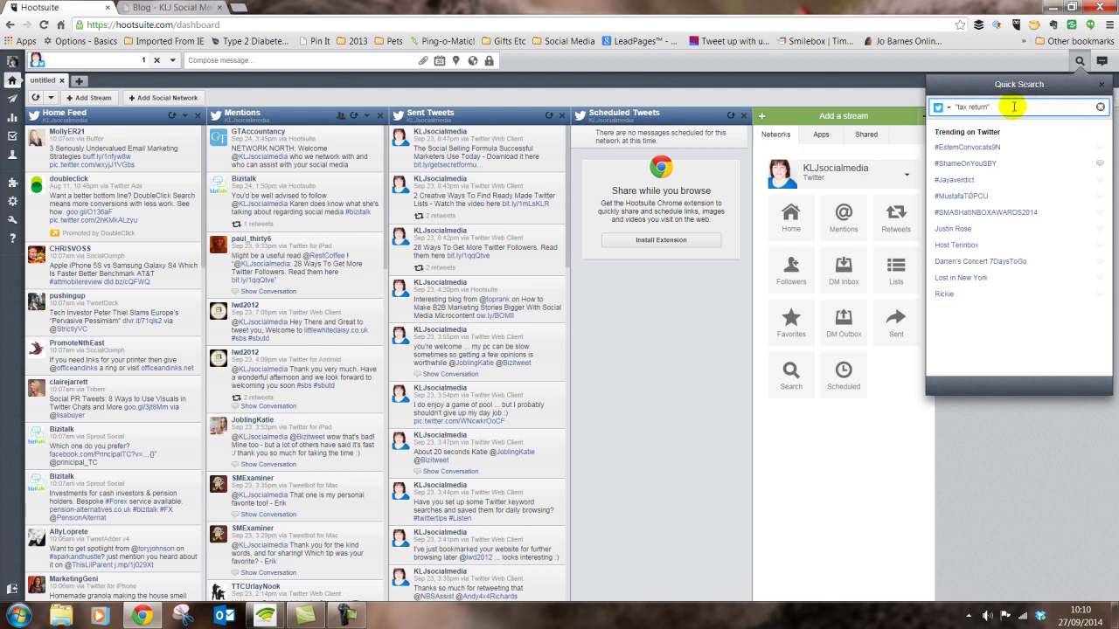
key(Return)
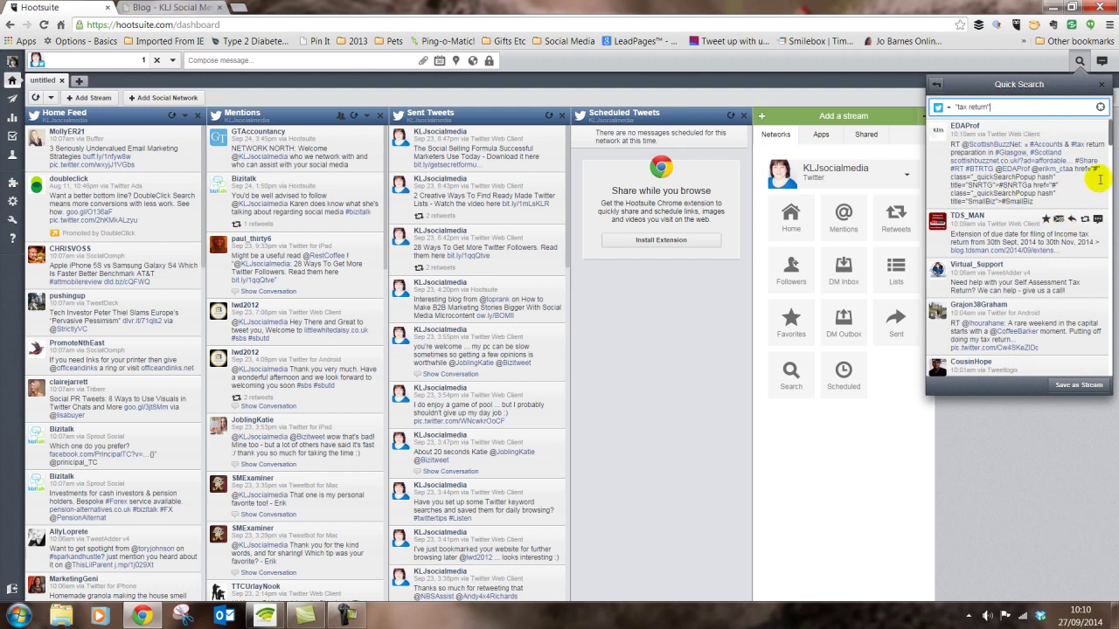
drag(1111, 131, 1113, 145)
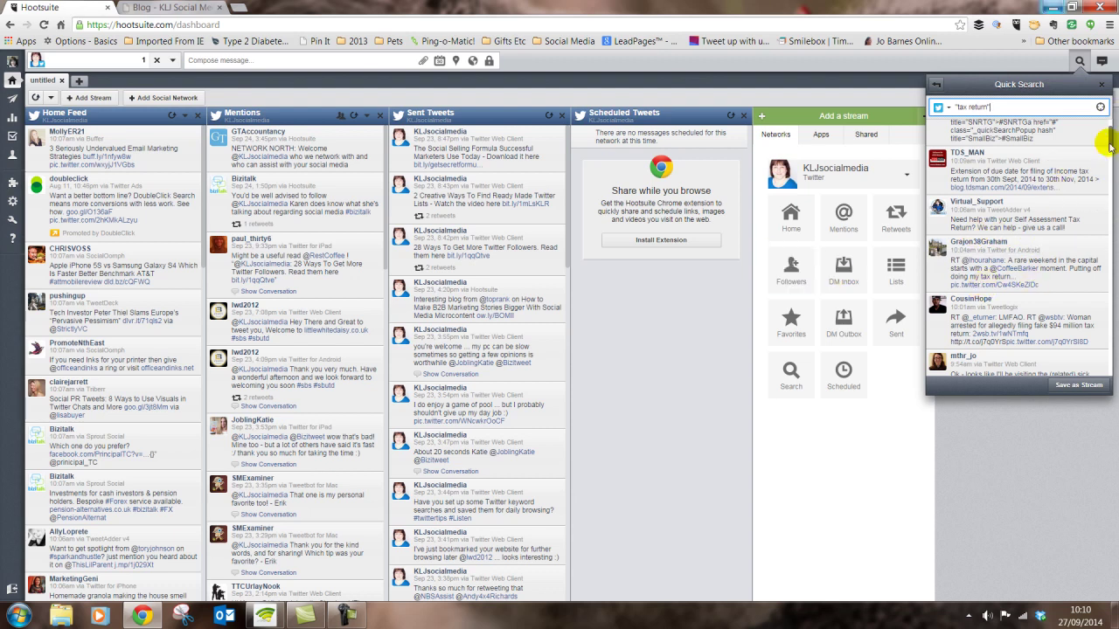
mouse_move(1084, 212)
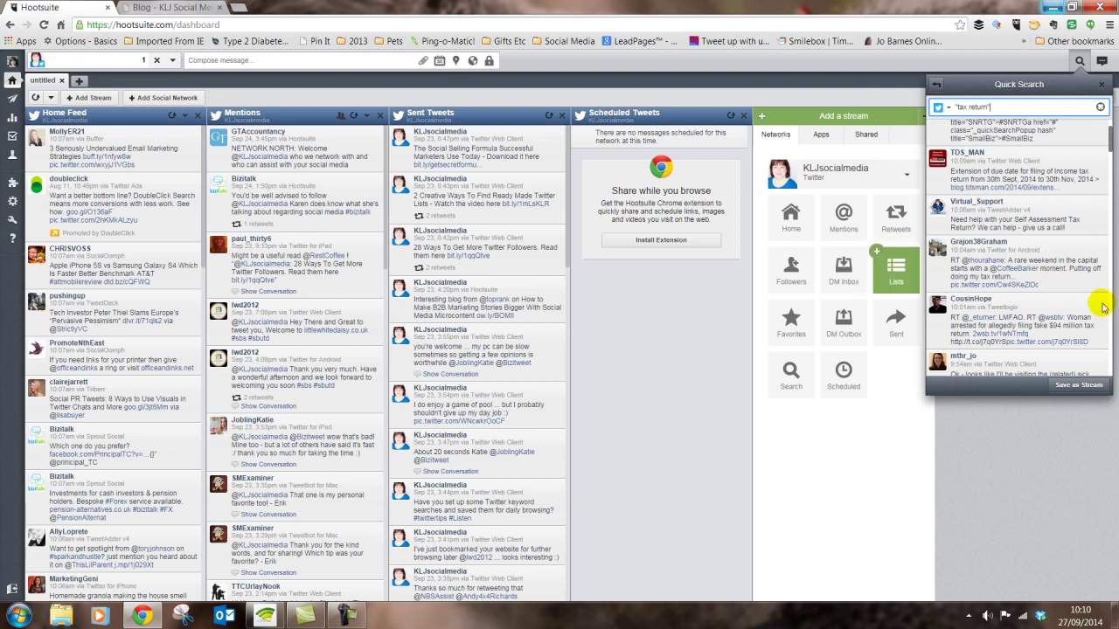
Save the "tax return" search as a stream under the KLJsocialmedia profile, and close Quick Search
click(1075, 387)
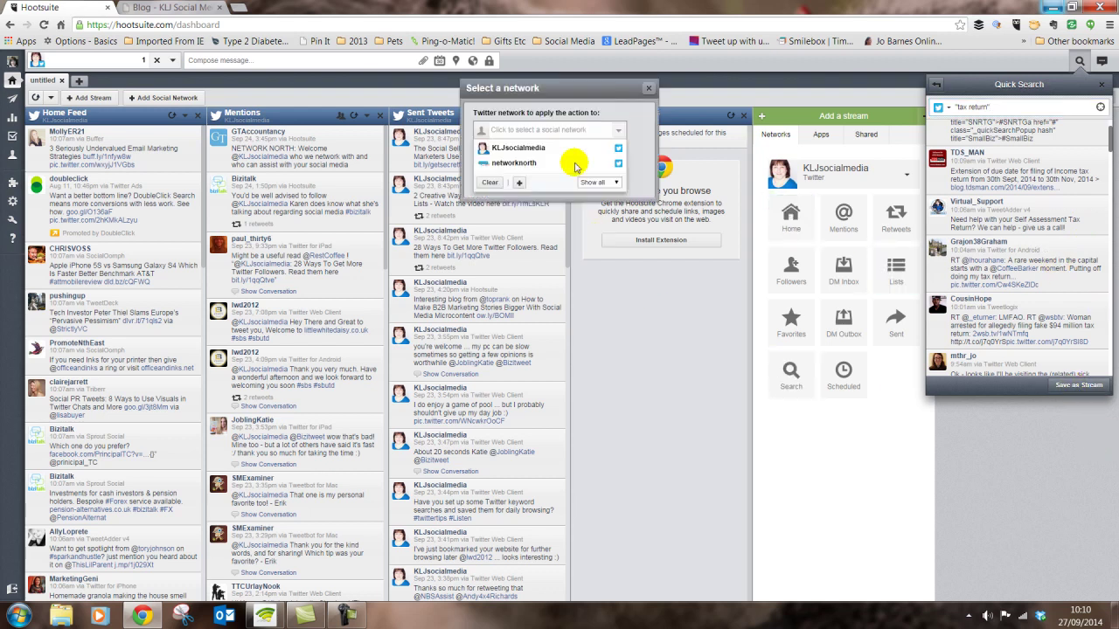
click(507, 150)
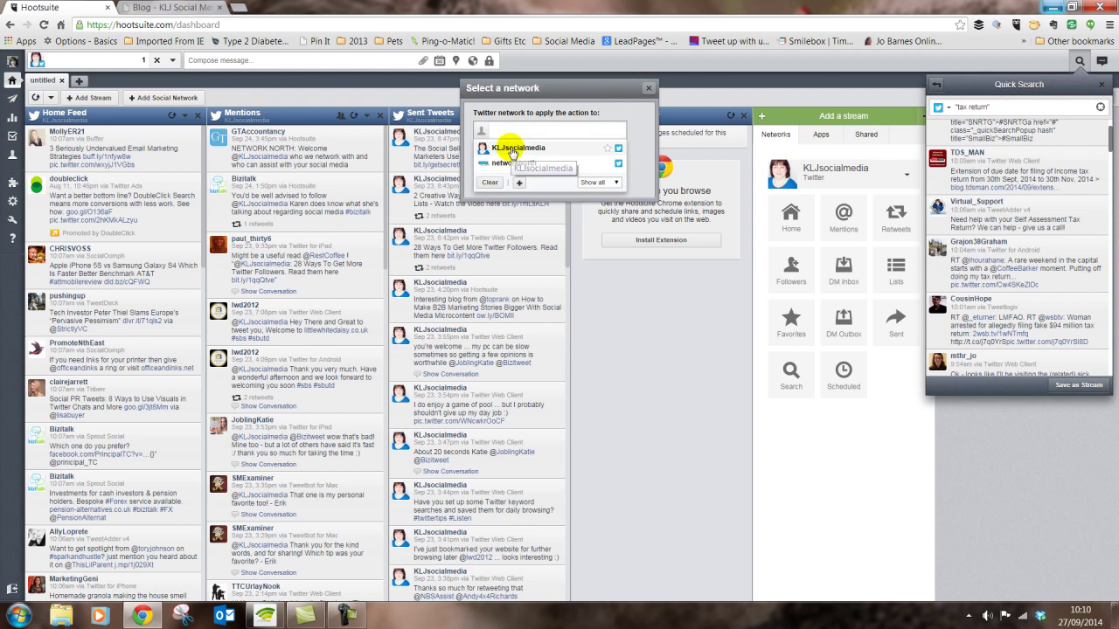
click(512, 149)
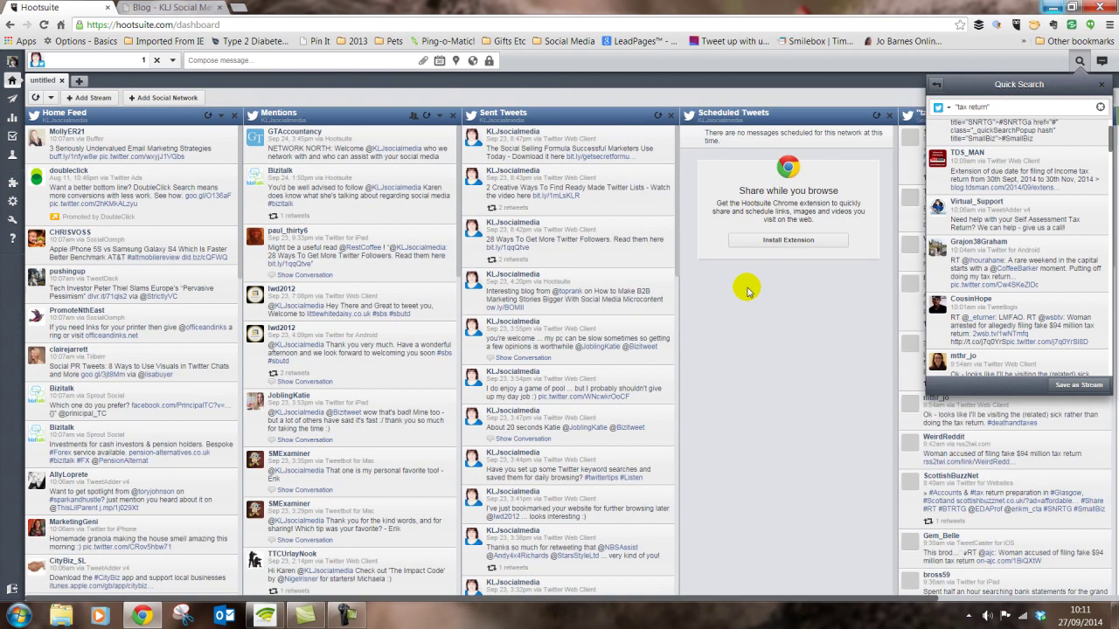
click(1102, 86)
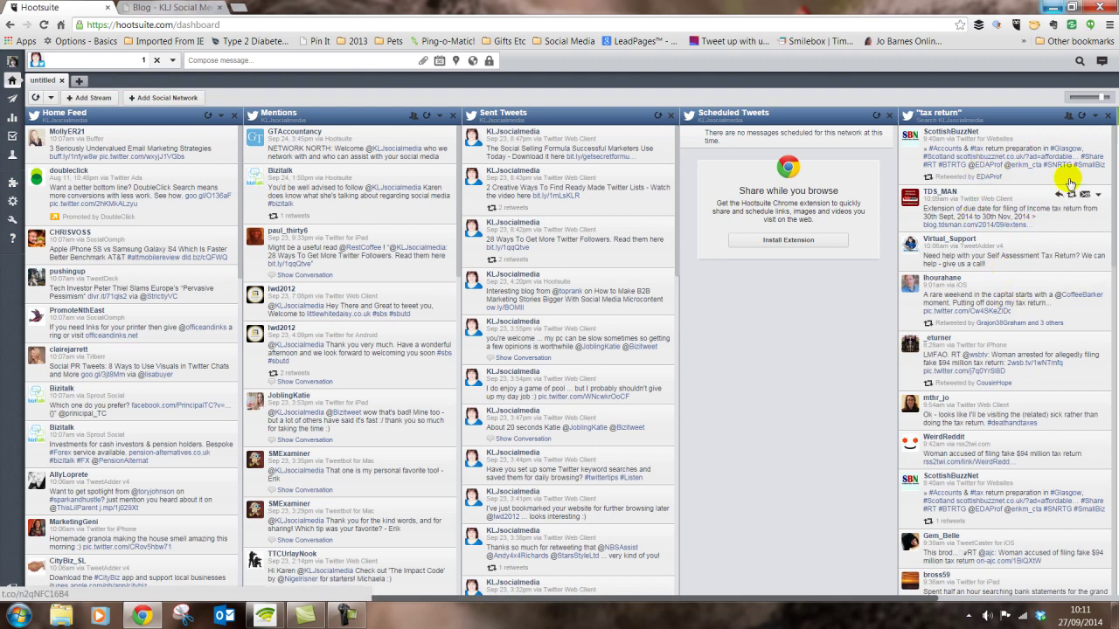
Delete the existing "tax return" stream and add a Twitter search stream for the exact phrase "tax return" under the KLJsocialmedia profile
click(1109, 119)
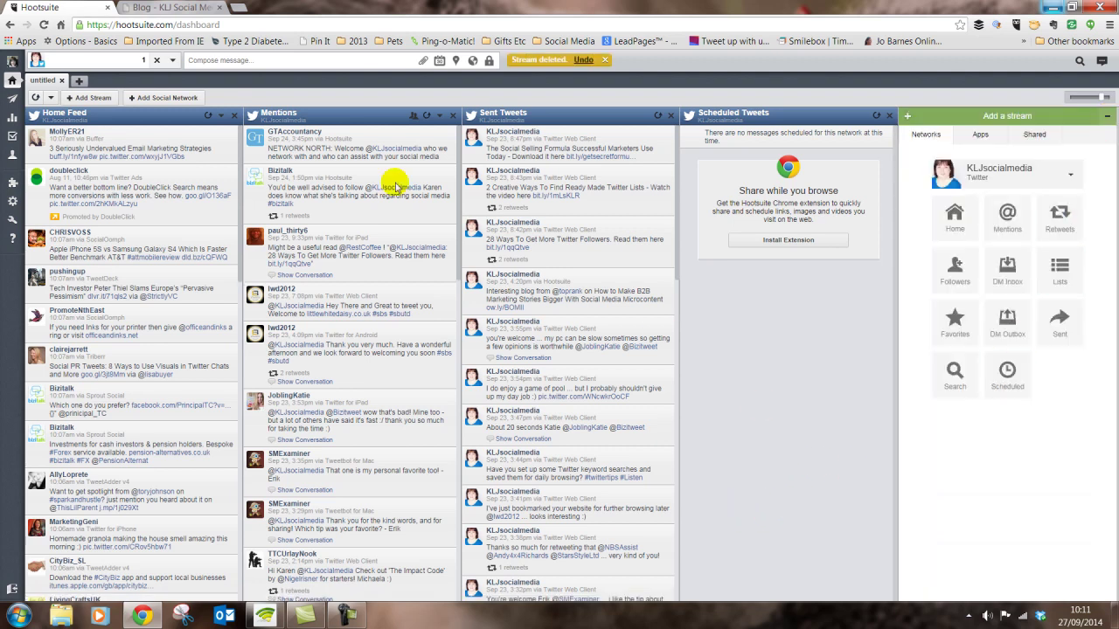
click(87, 98)
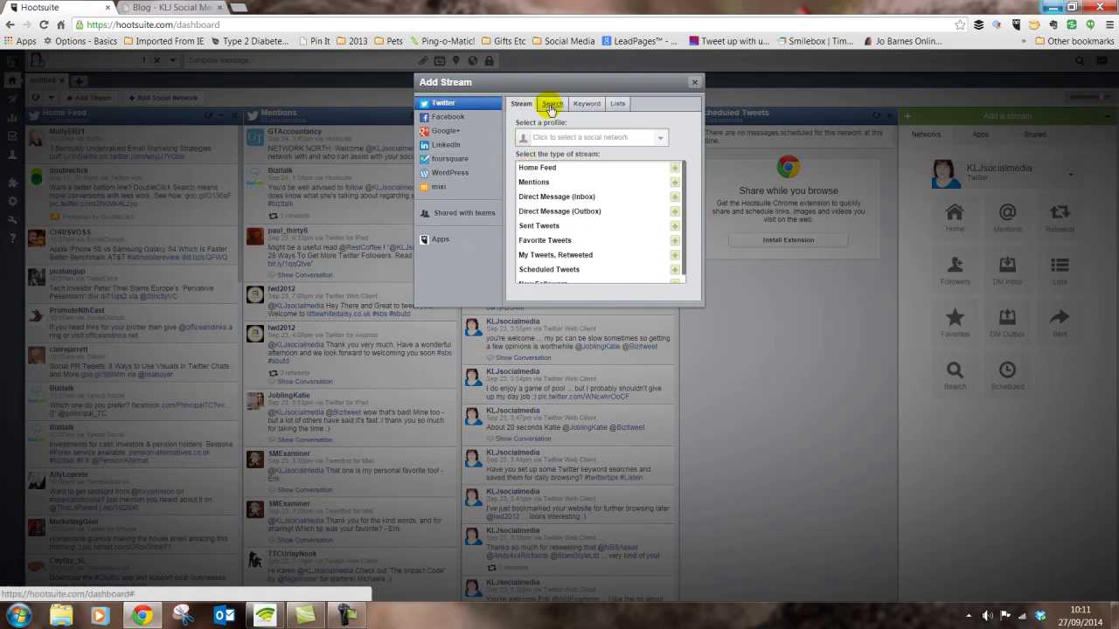
click(553, 106)
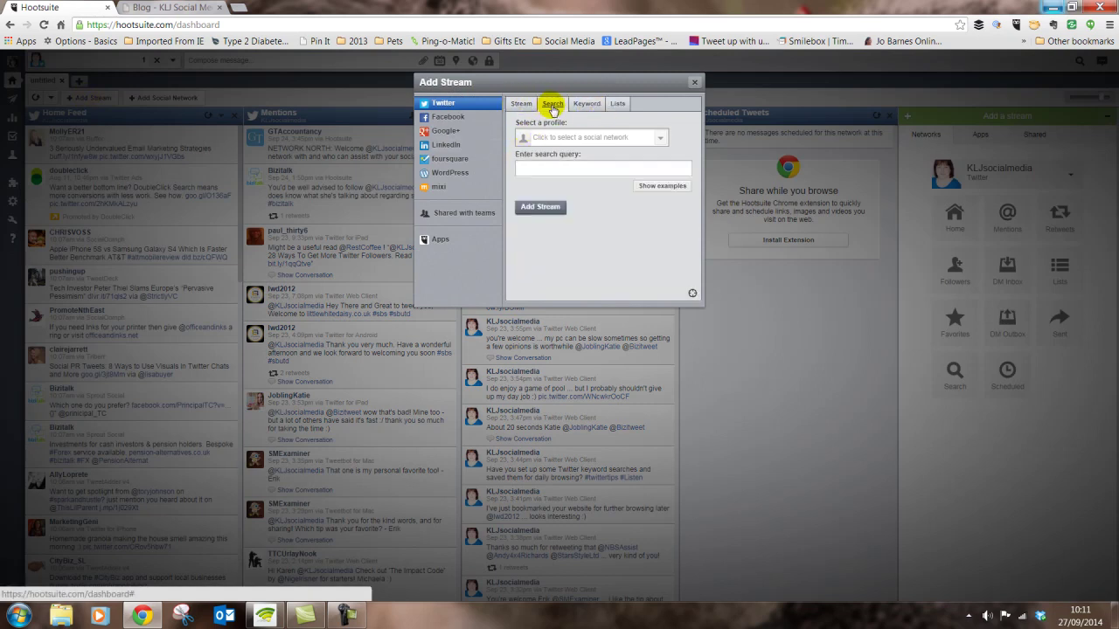
click(579, 137)
click(559, 157)
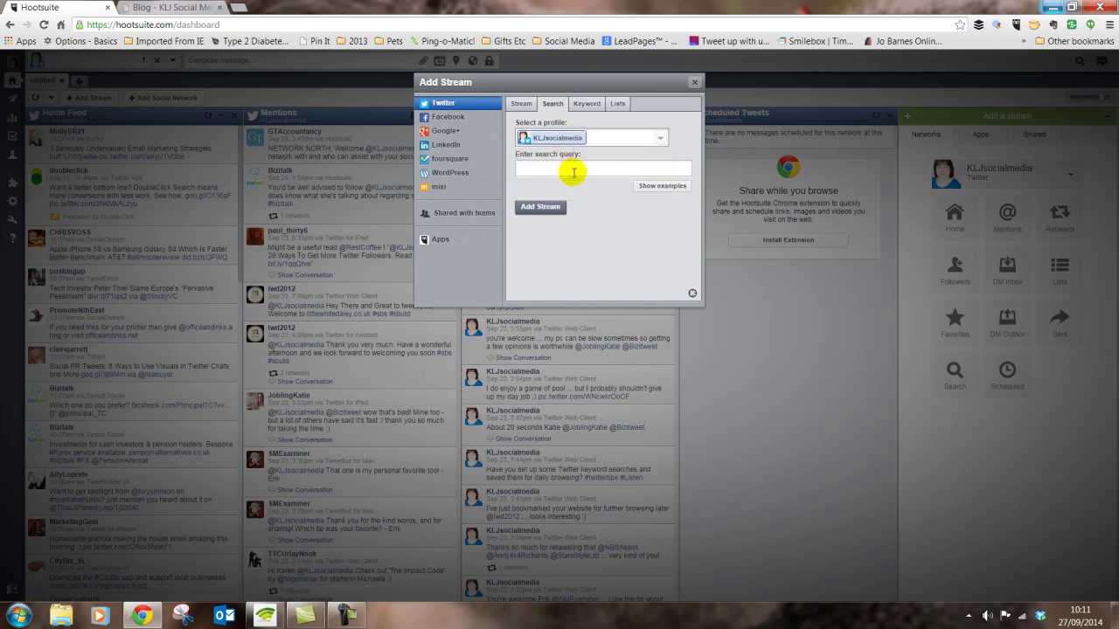
click(585, 167)
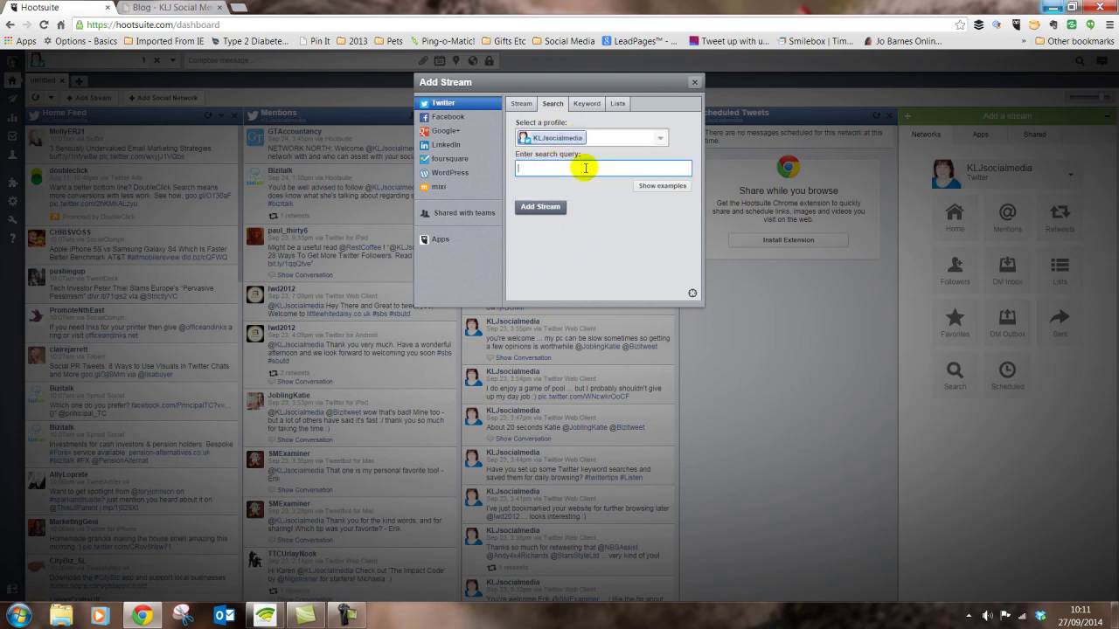
text("ty)
text(x return")
click(537, 210)
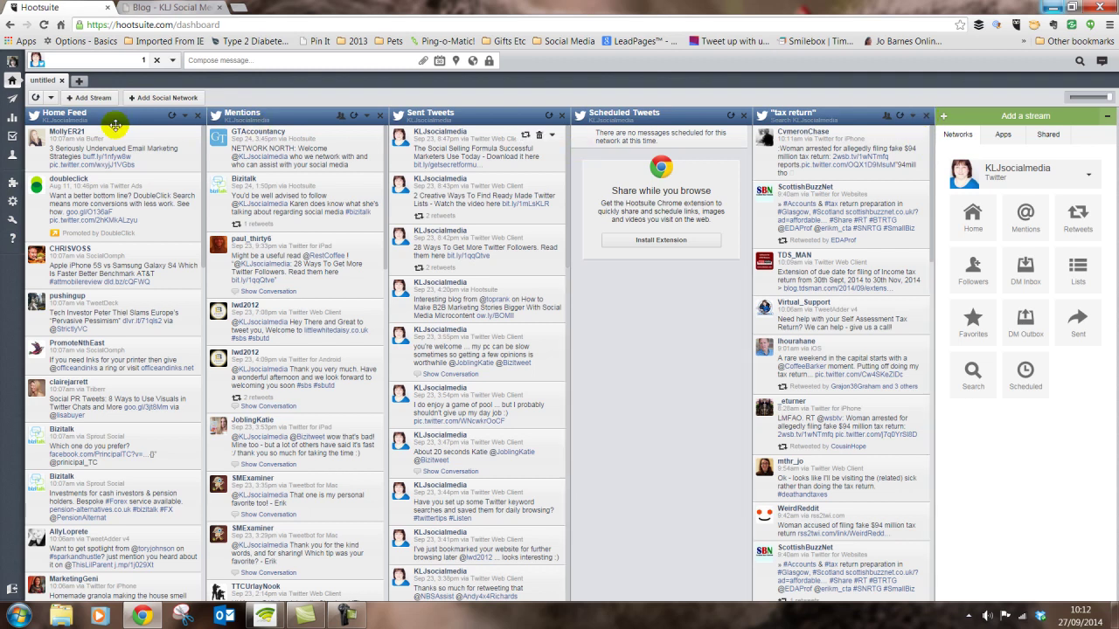
Add a Twitter keyword stream tracking cat, dog and rabbit under the KLJsocialmedia profile, and delete that stream from the dashboard
click(94, 98)
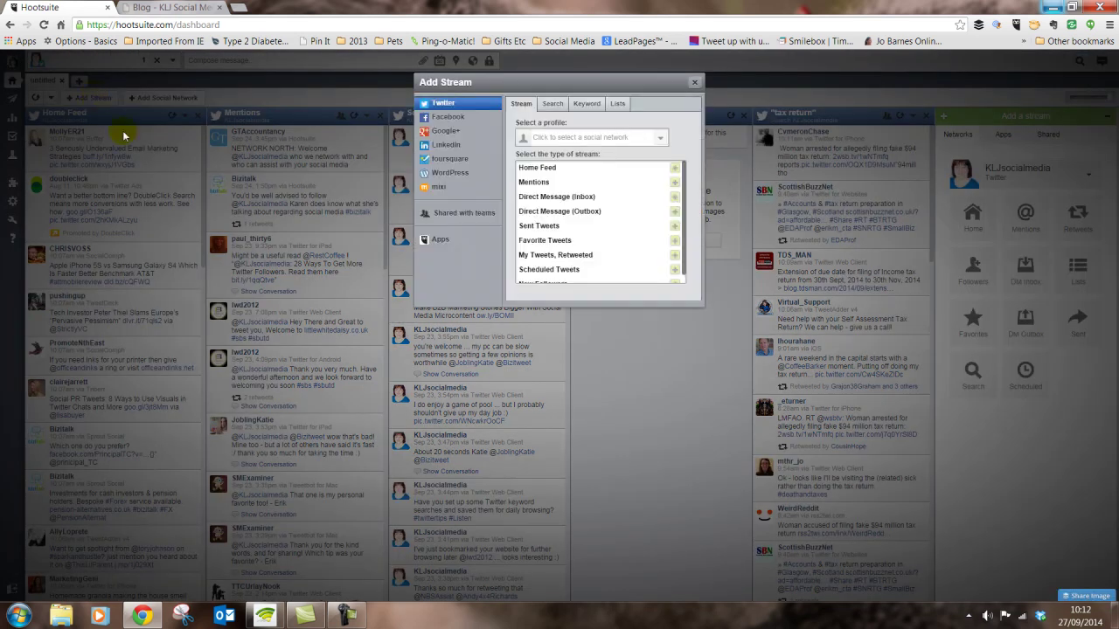
click(587, 104)
click(577, 135)
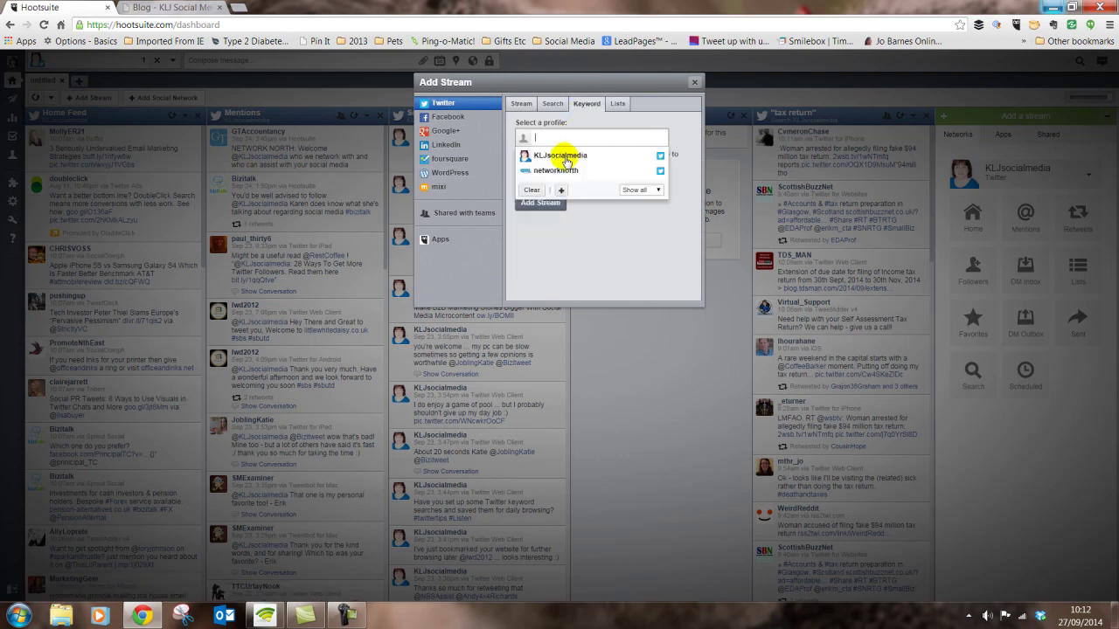
click(566, 157)
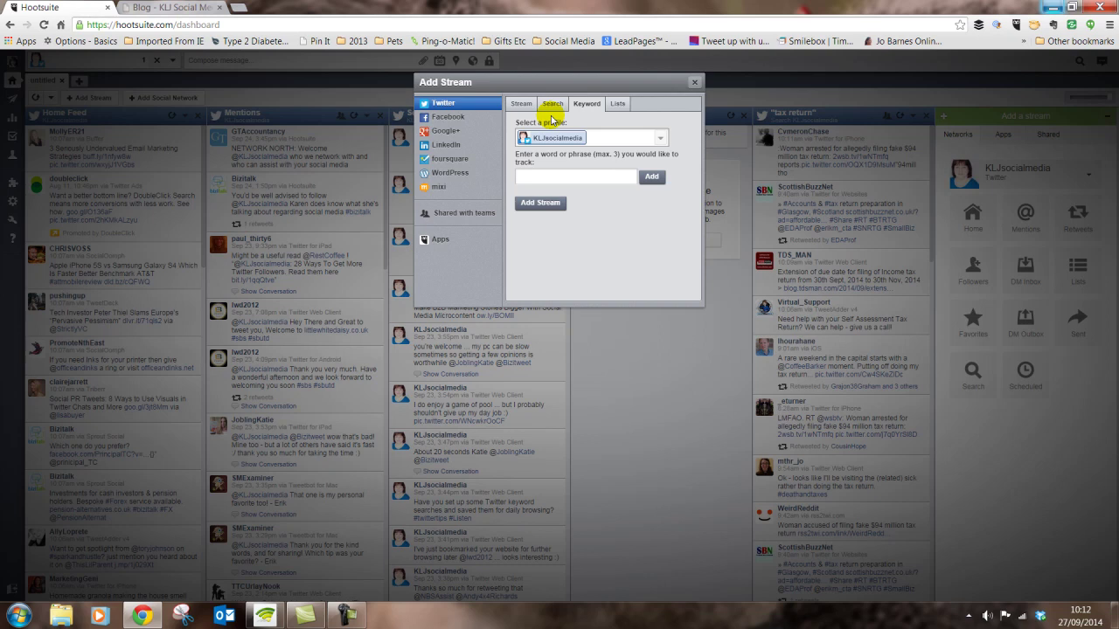
click(592, 137)
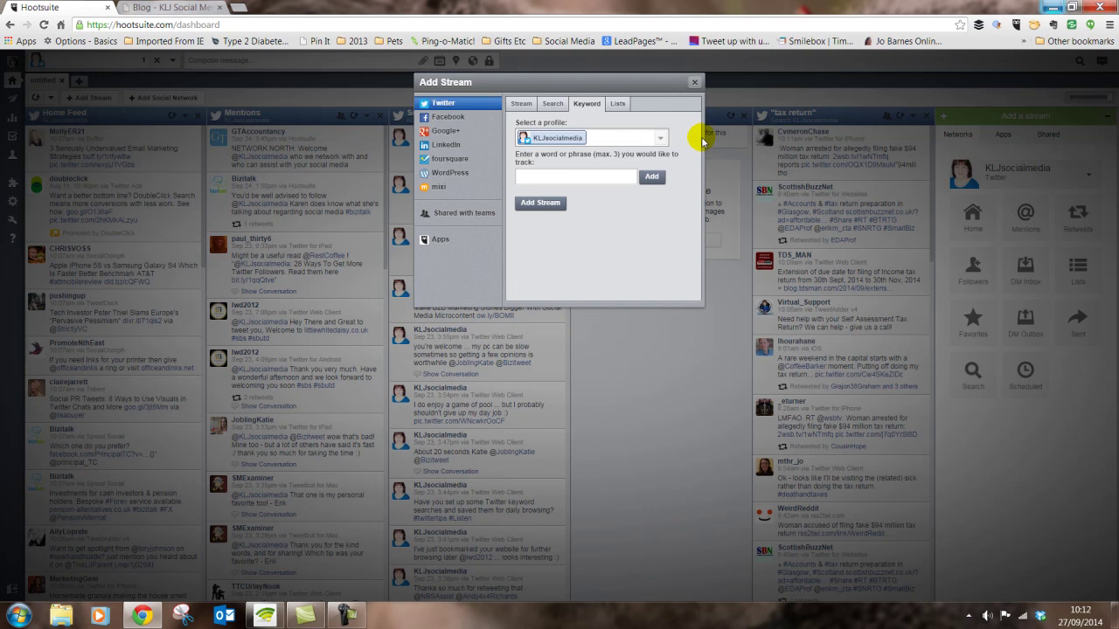
click(591, 178)
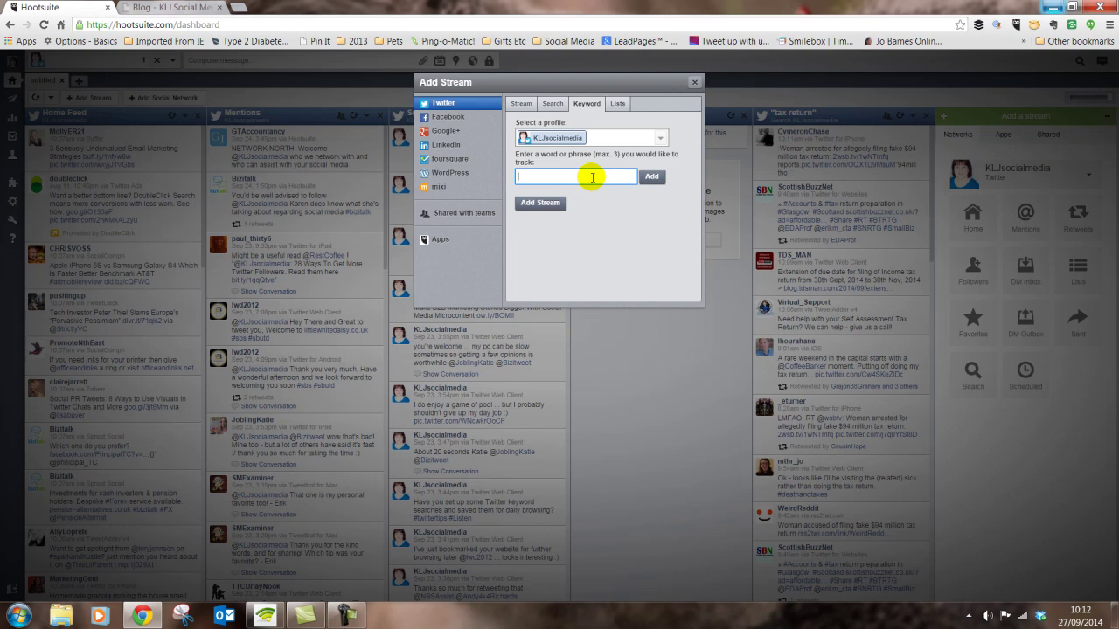
text(cat)
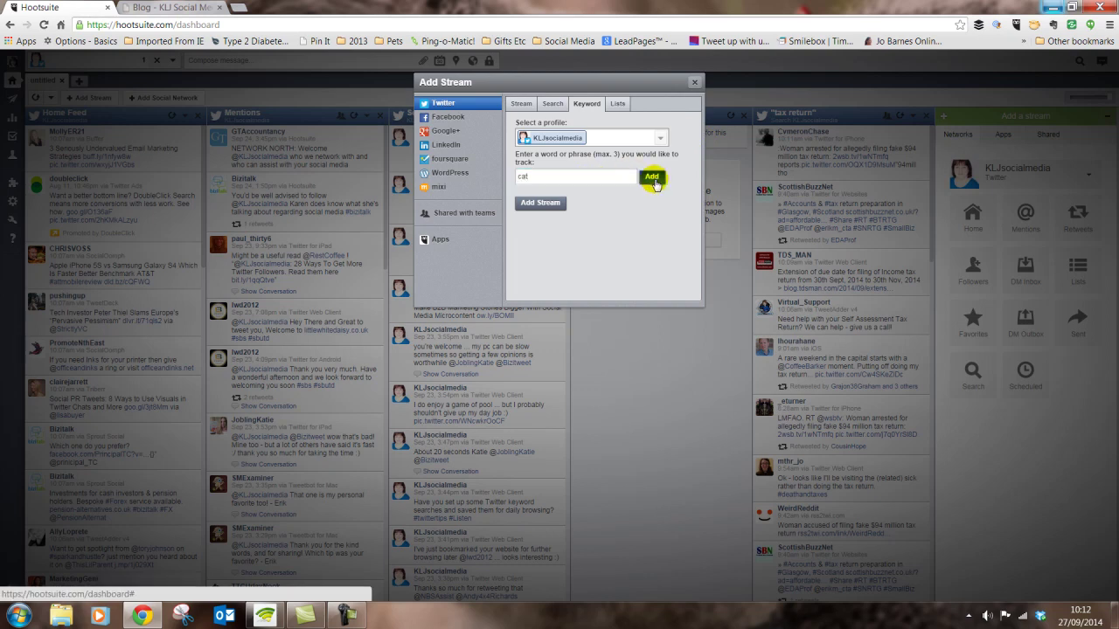
click(652, 176)
text(dog)
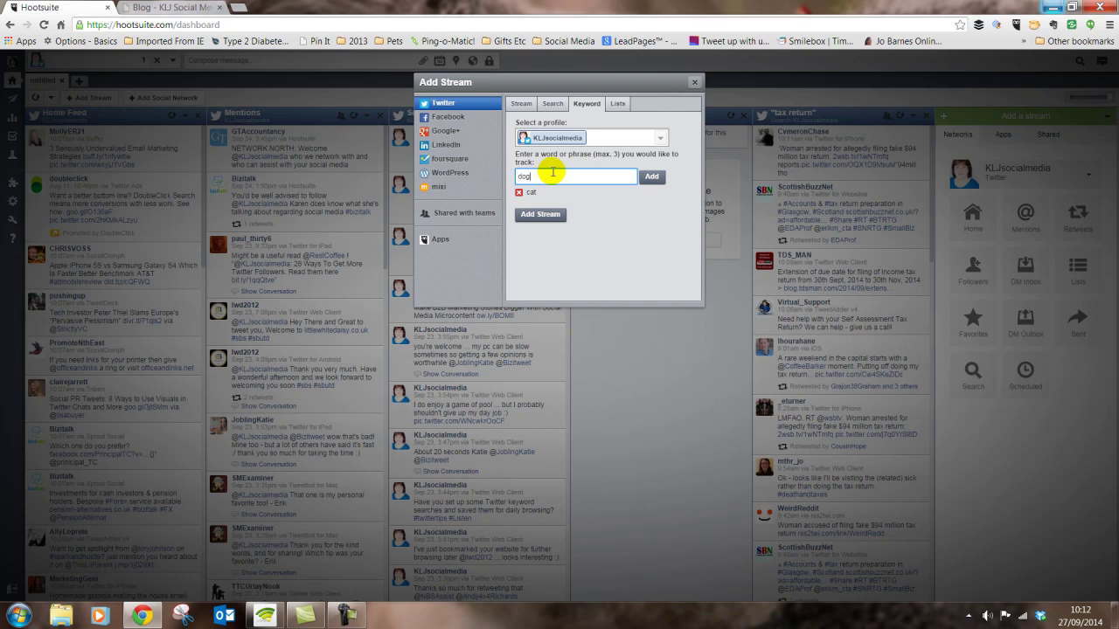
click(650, 176)
click(553, 177)
text(rabbit)
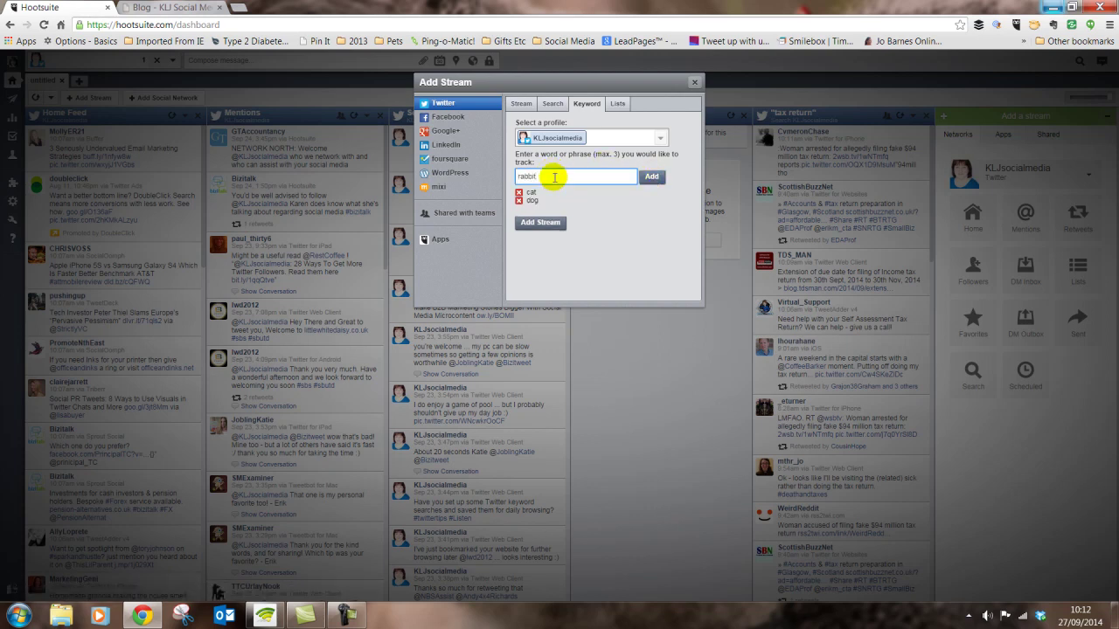
click(651, 176)
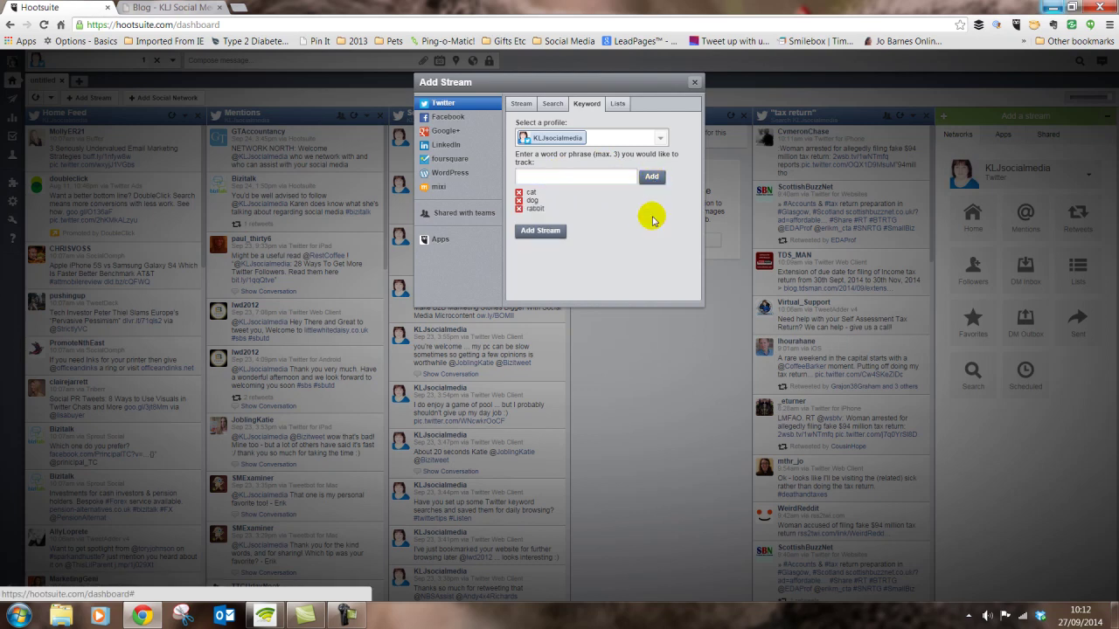
click(535, 232)
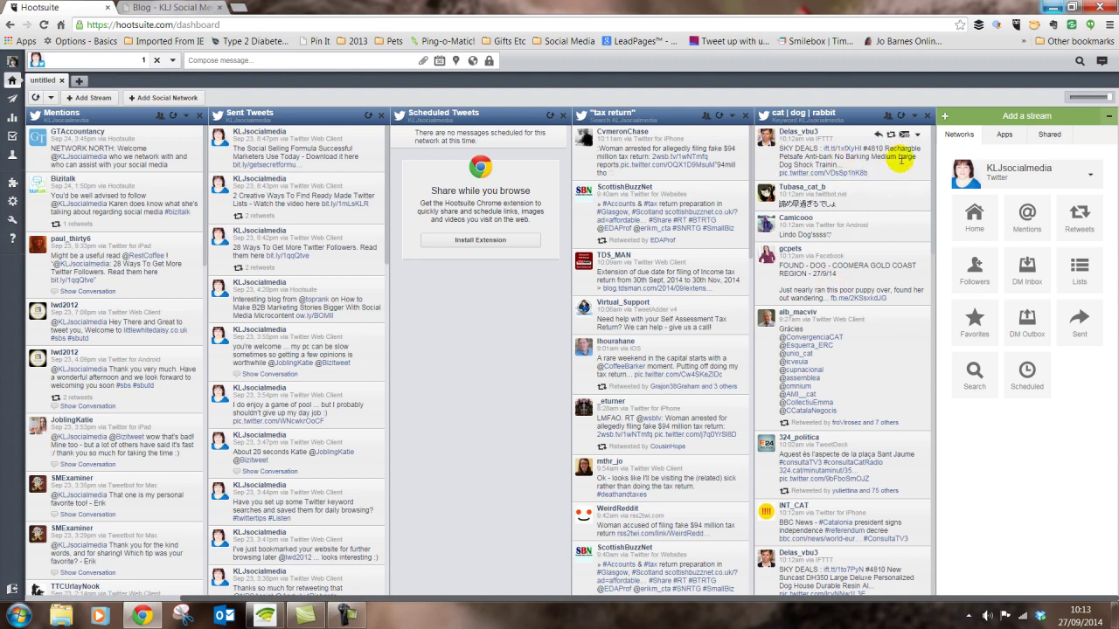
click(928, 117)
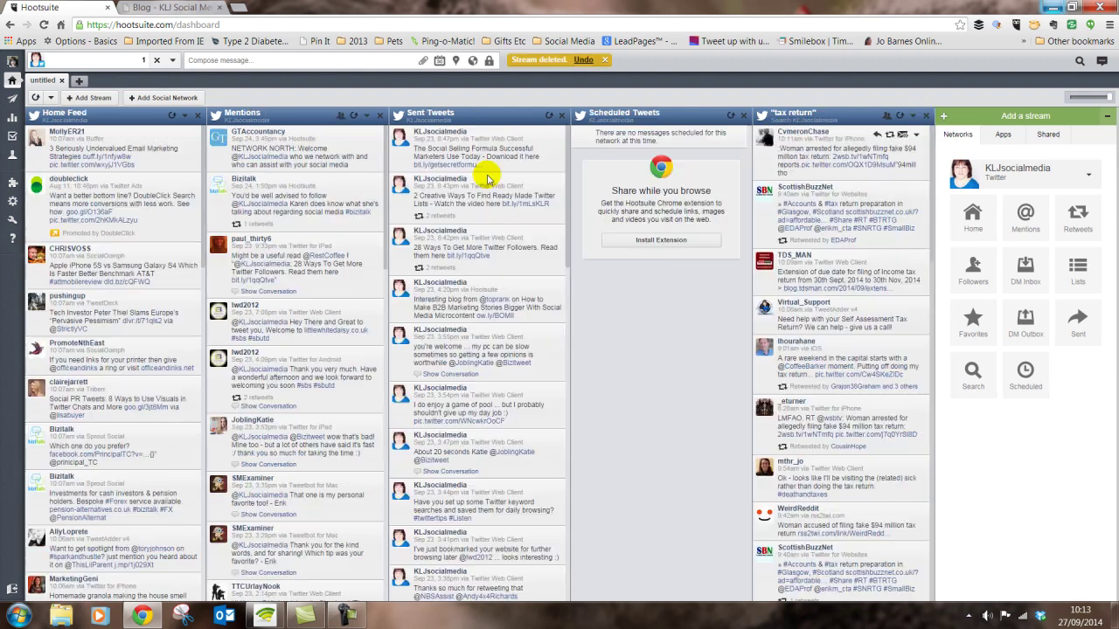
Add a stream showing the existing Twitter list "publications" from the KLJsocialmedia profile
click(85, 99)
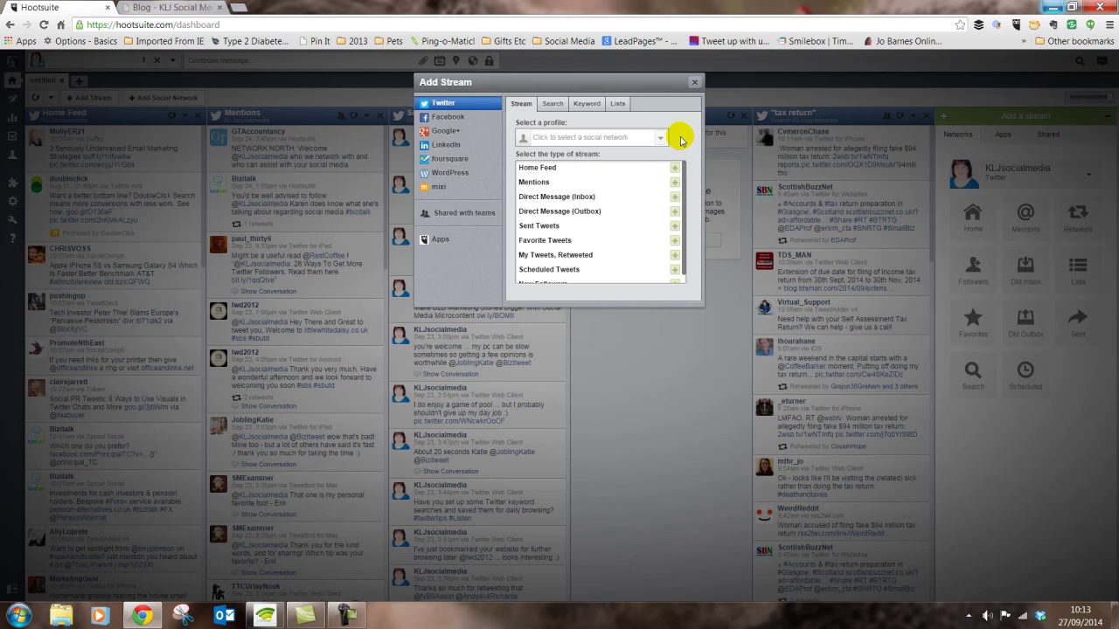
click(618, 107)
click(604, 137)
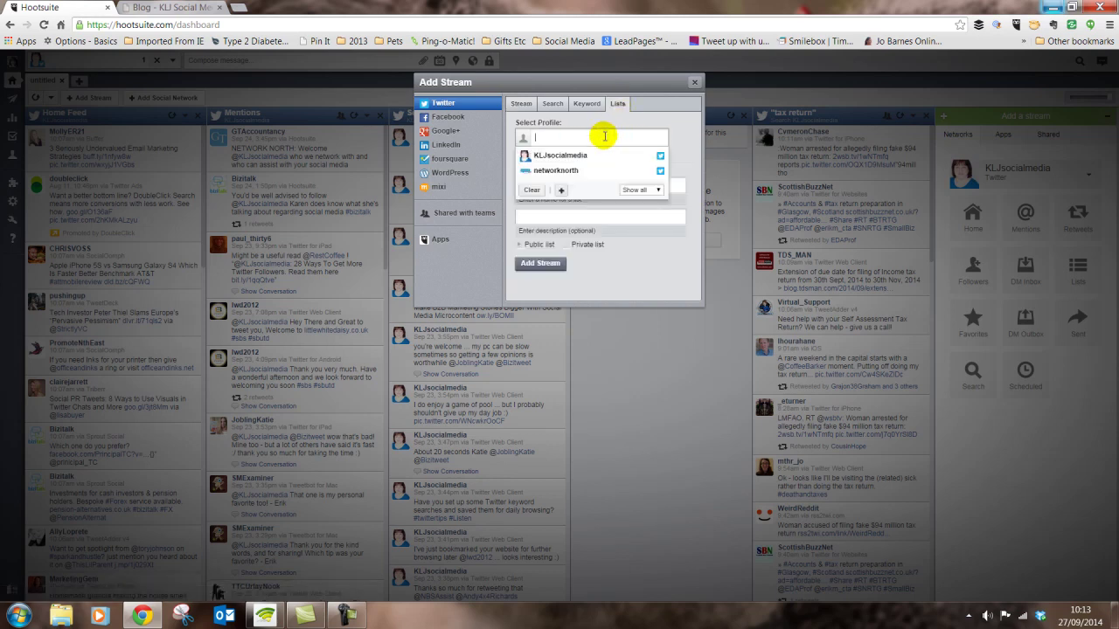
click(581, 157)
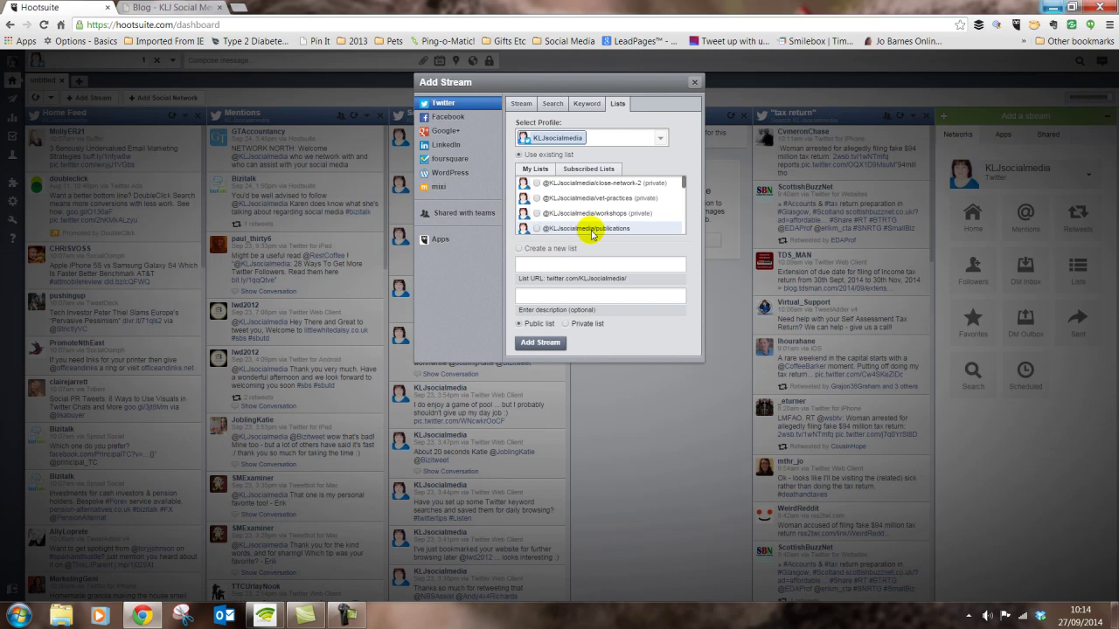
click(538, 343)
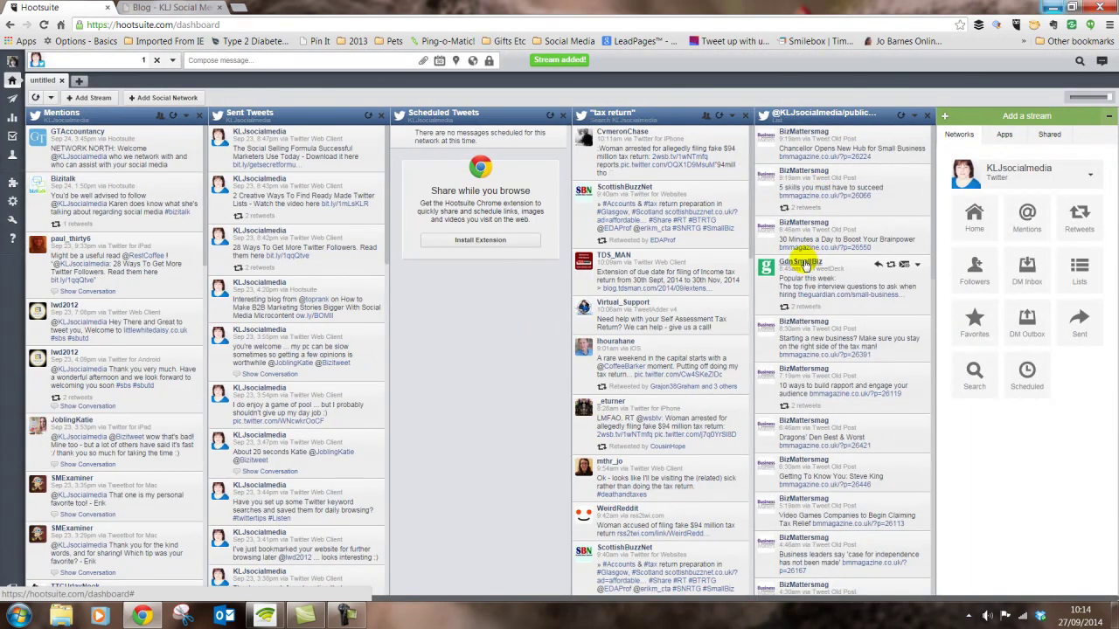
mouse_move(878, 265)
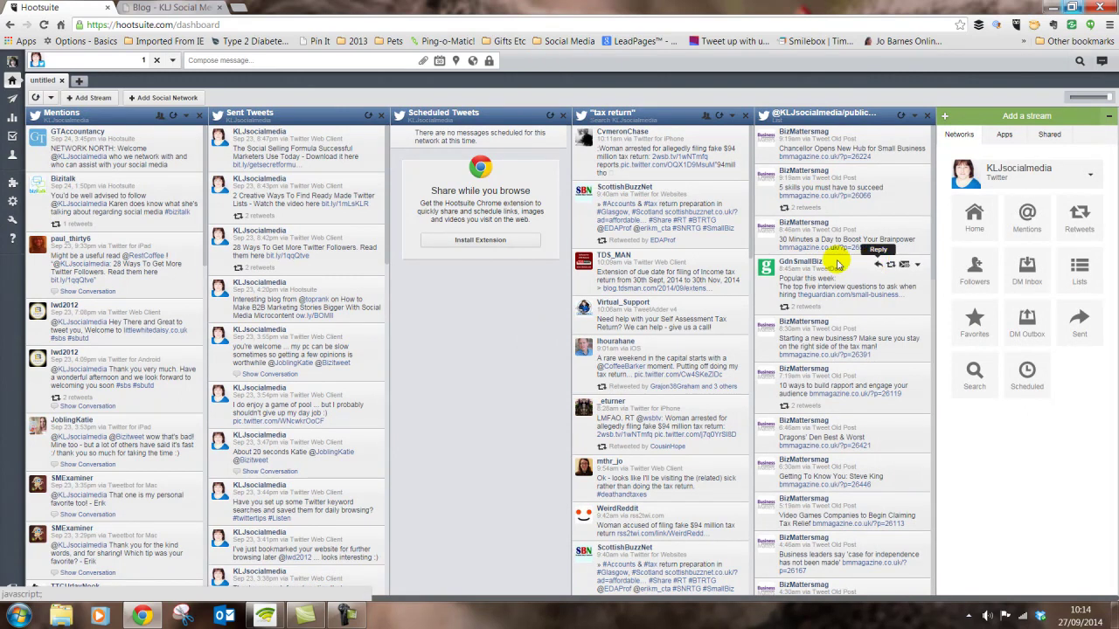
Examine the Twitter lists the KLJsocialmedia profile owns and subscribes to and the new-list option, and leave without adding a stream
click(84, 99)
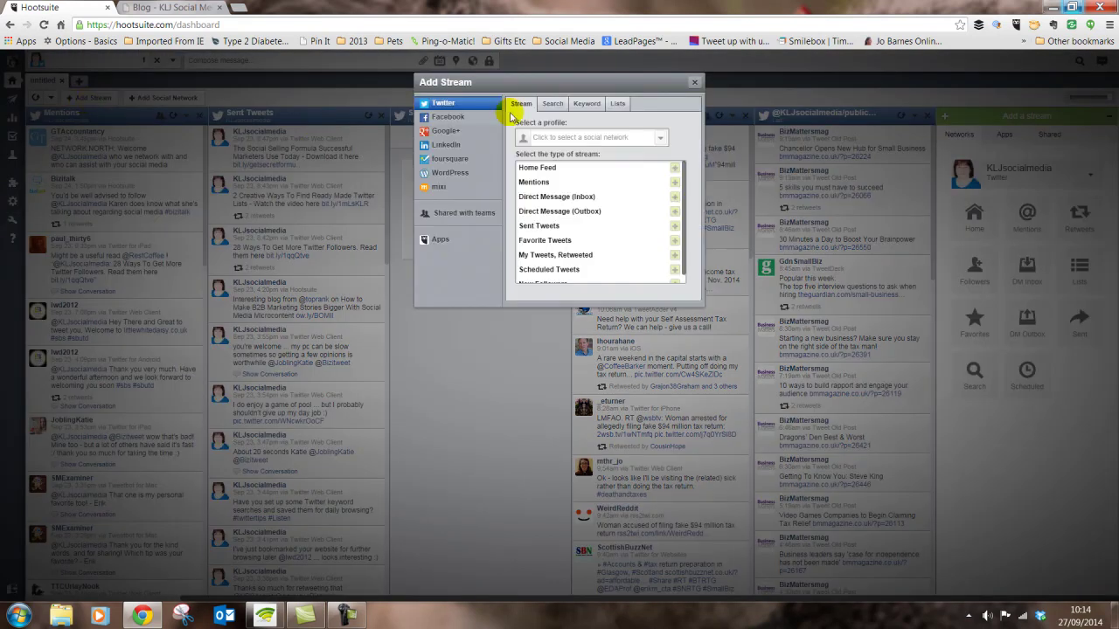
click(616, 103)
click(594, 136)
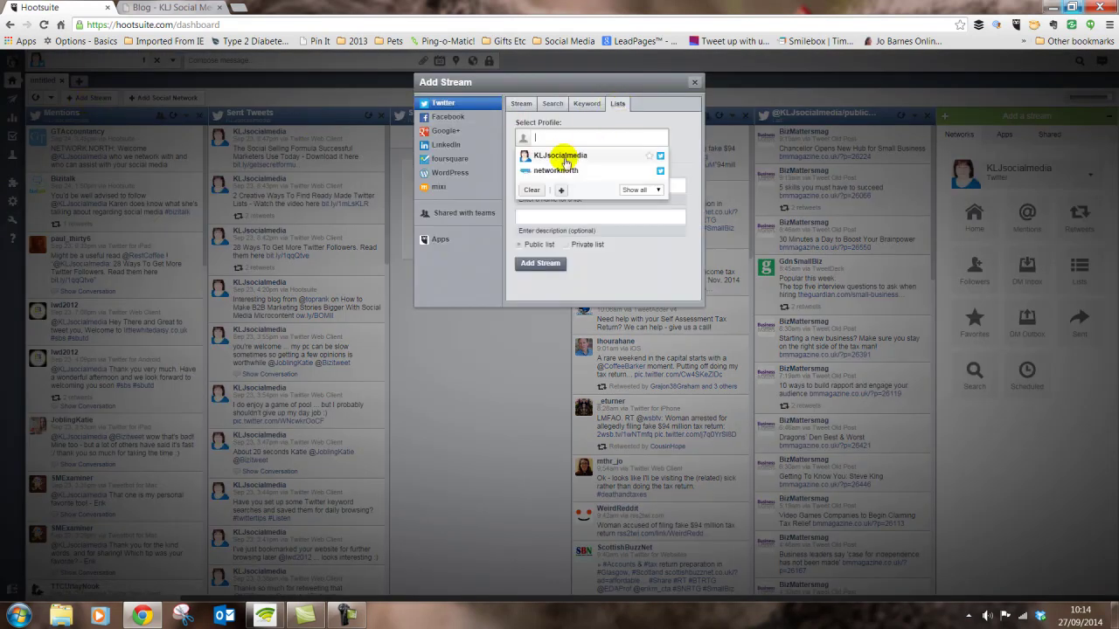
click(566, 159)
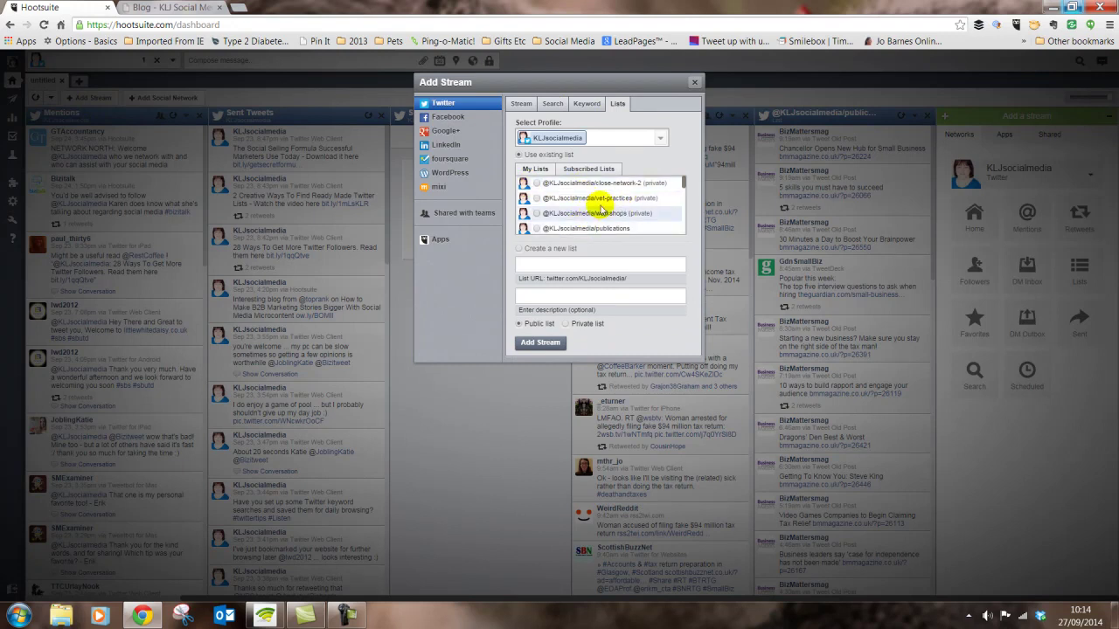
click(579, 170)
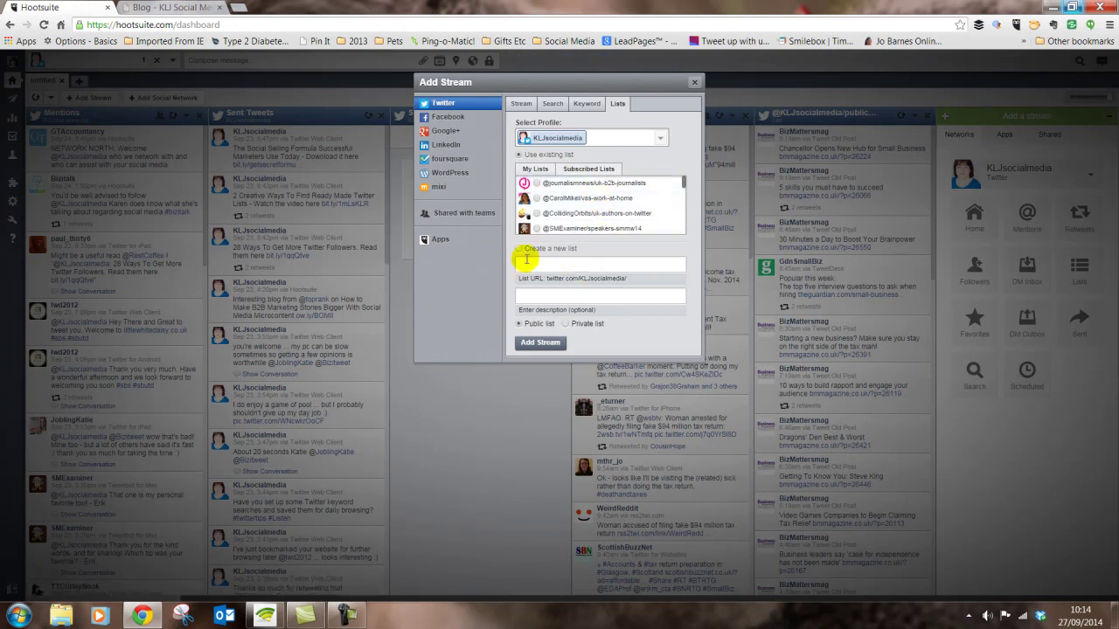
click(520, 249)
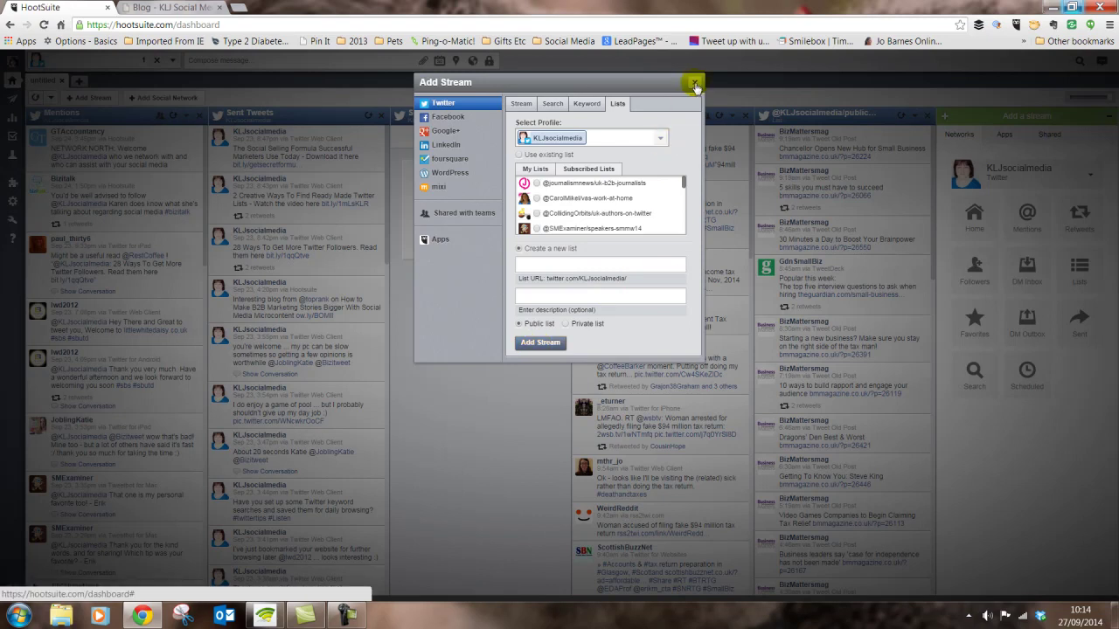
click(694, 84)
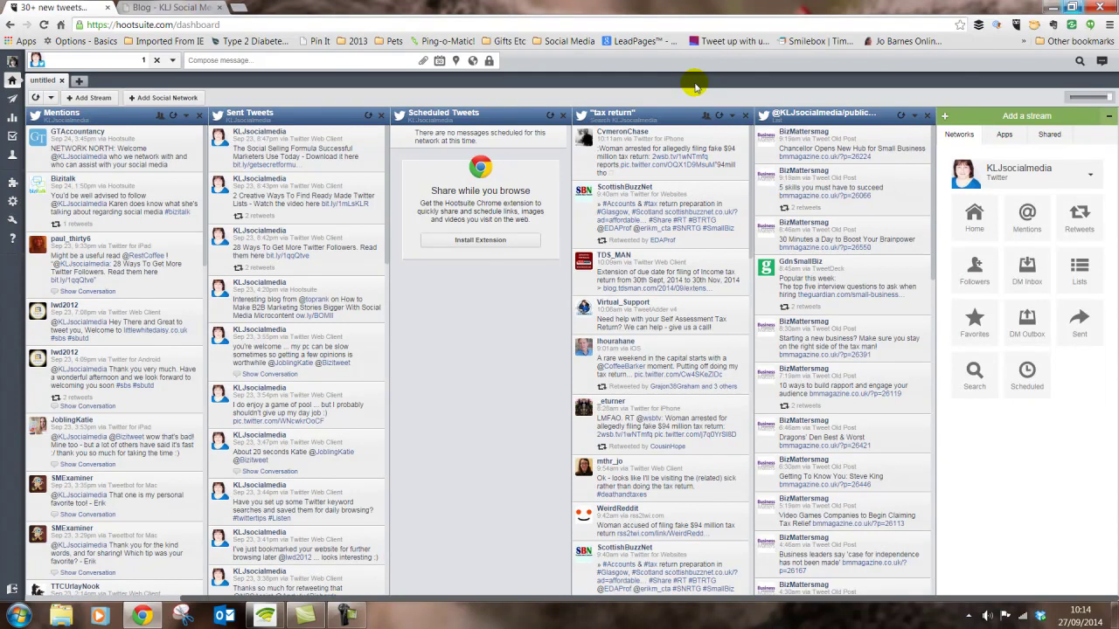
Compose a KLJsocialmedia message reading "2 Creative Ways to Find Ready Made Twitter Lists", checking the blog post's title for the wording
click(286, 60)
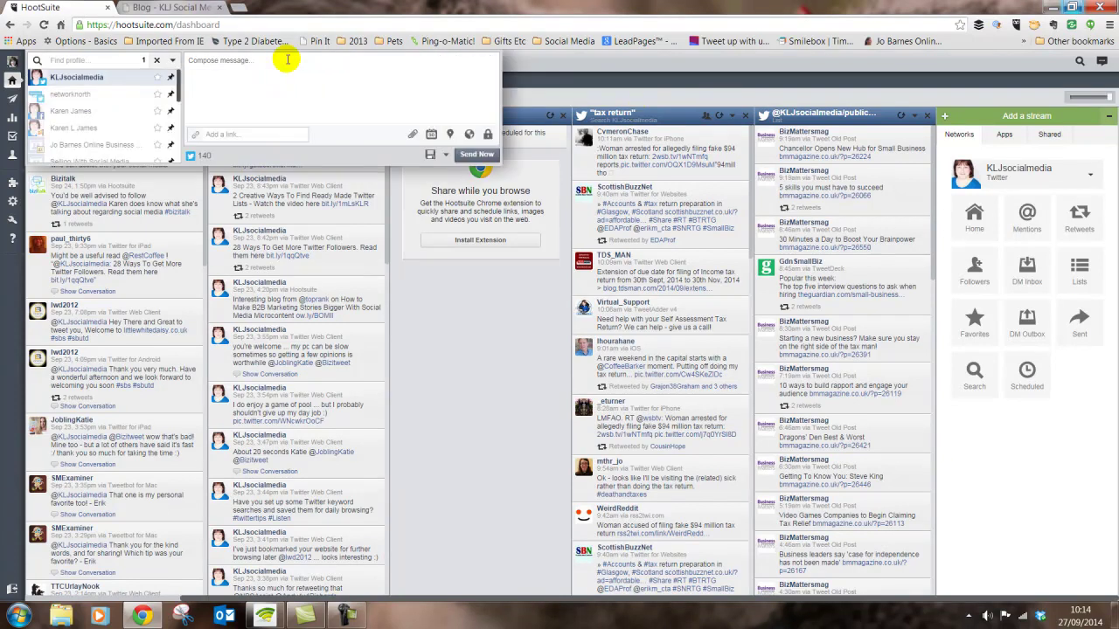
click(287, 59)
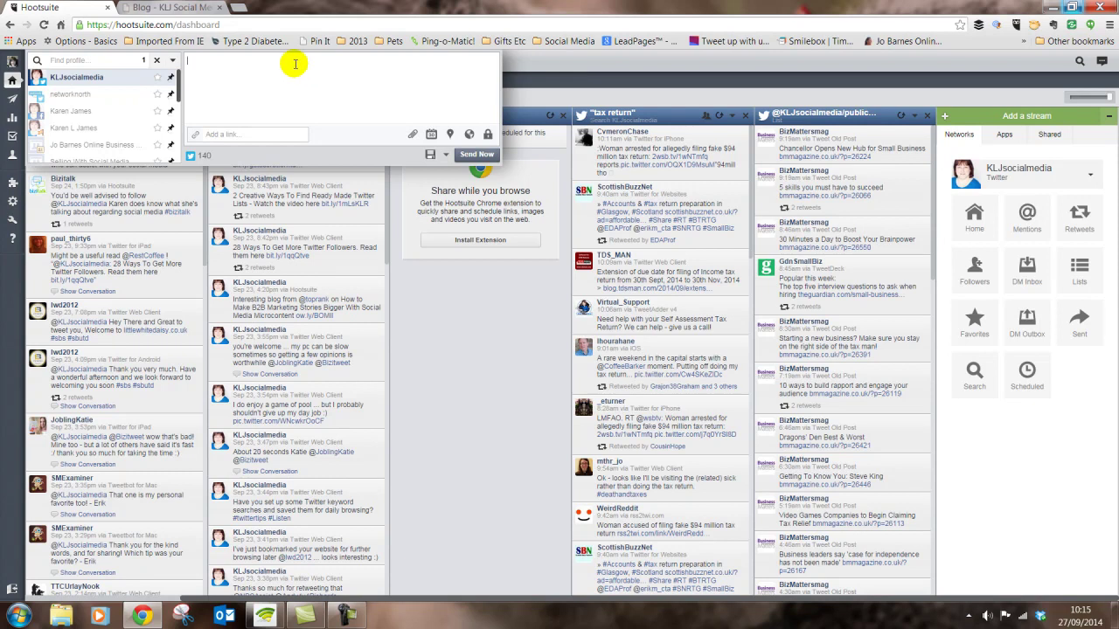
click(163, 9)
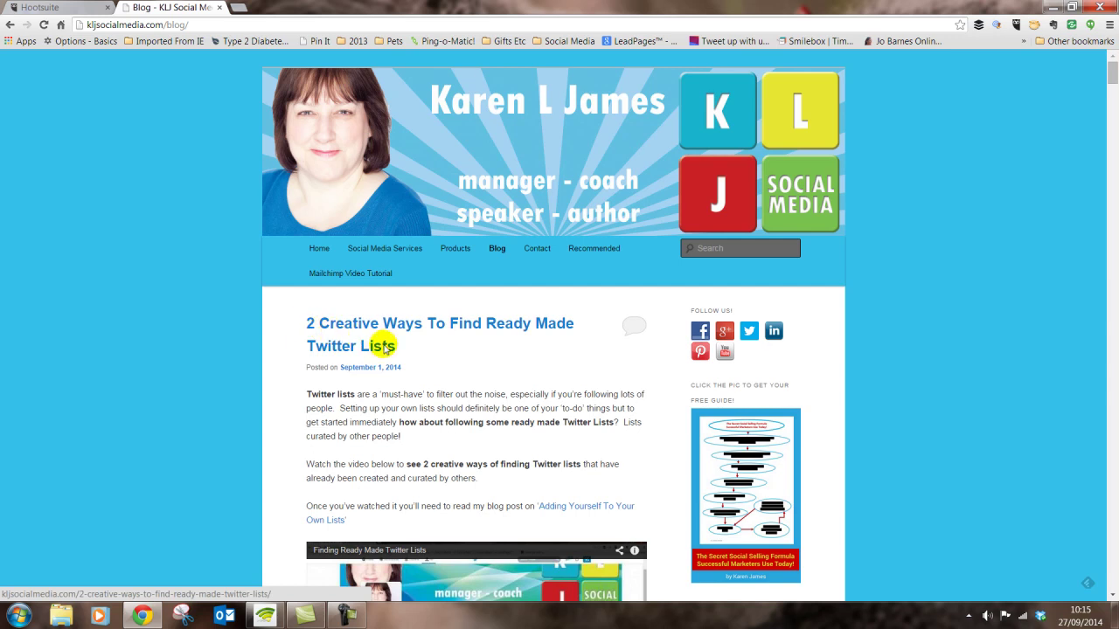
click(61, 7)
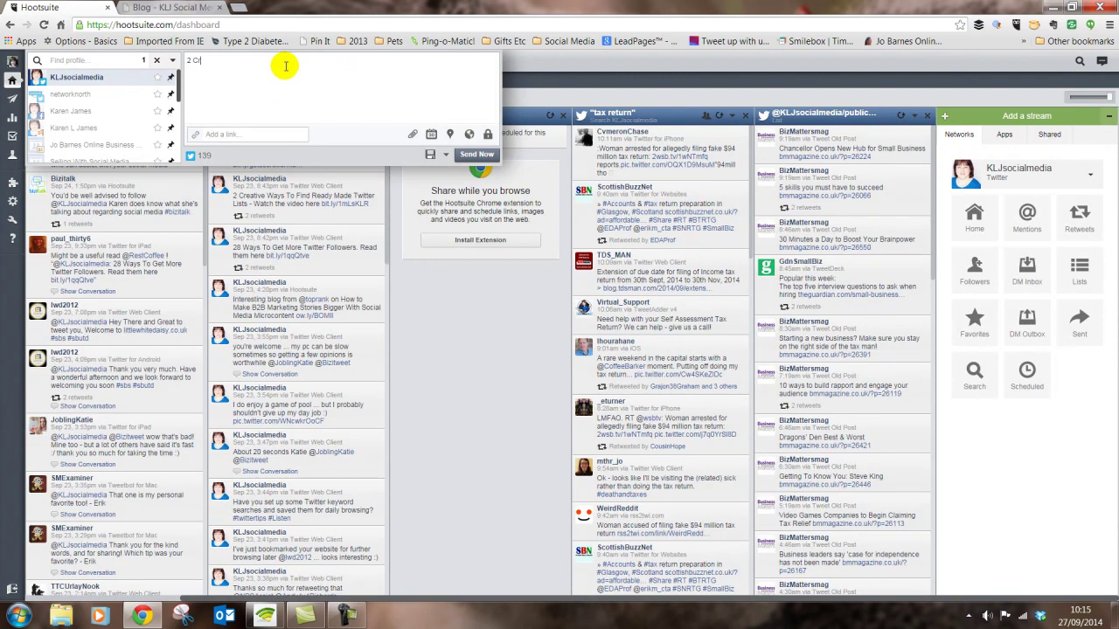
text(Ways to Find Ready Made Twitter Lists)
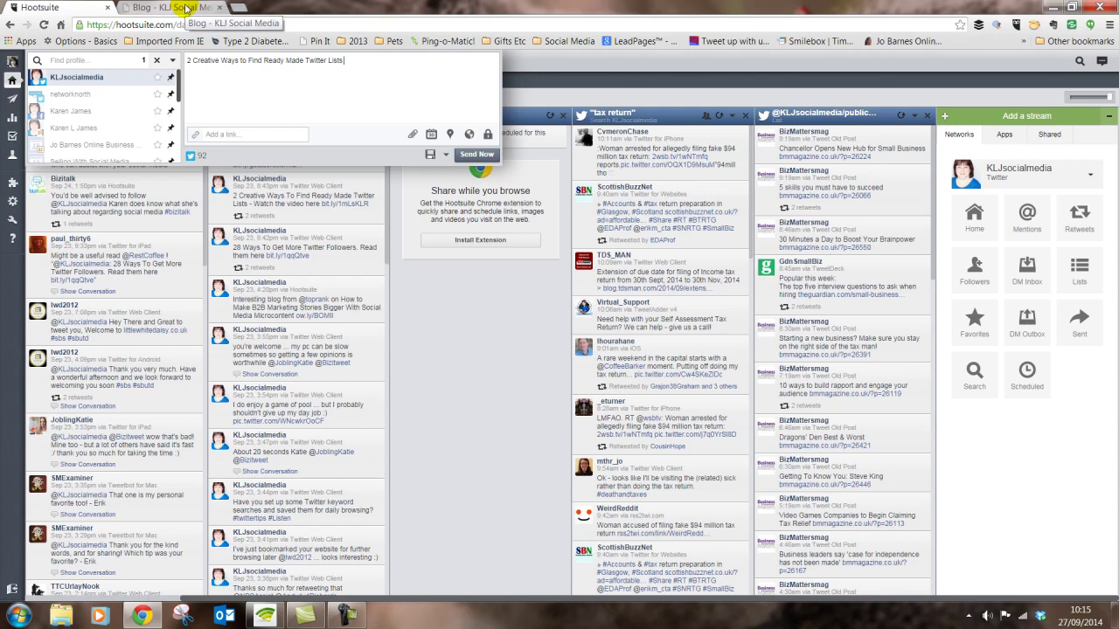
Add a shortened link to kljsocialmedia.com/blog/ to the message, copying the address from the blog page, and append the hashtag #twittertip
click(186, 7)
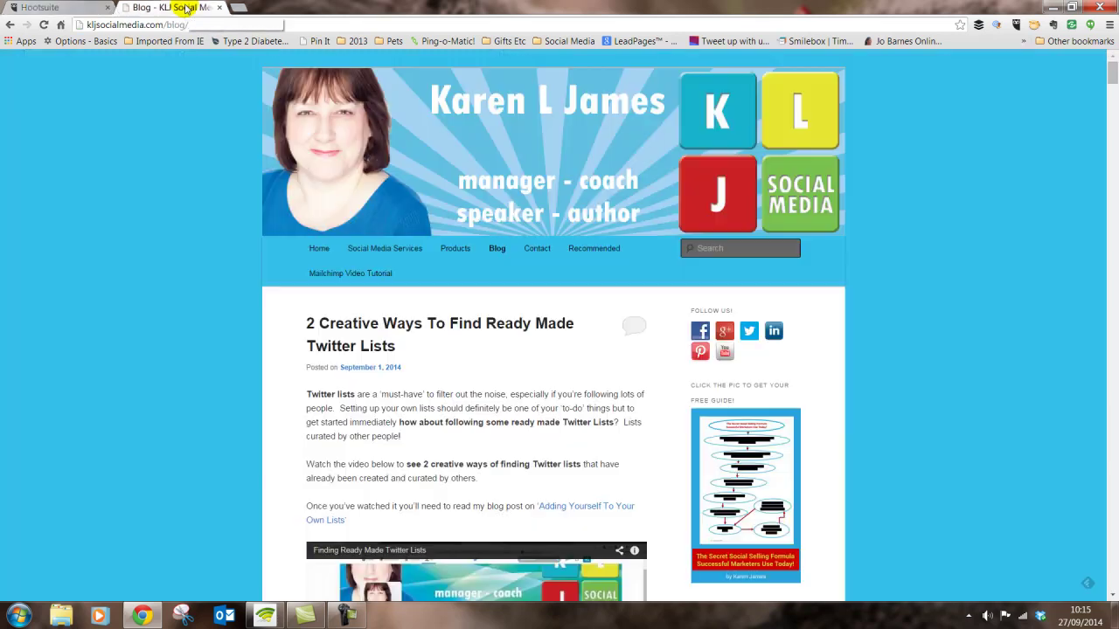
click(153, 26)
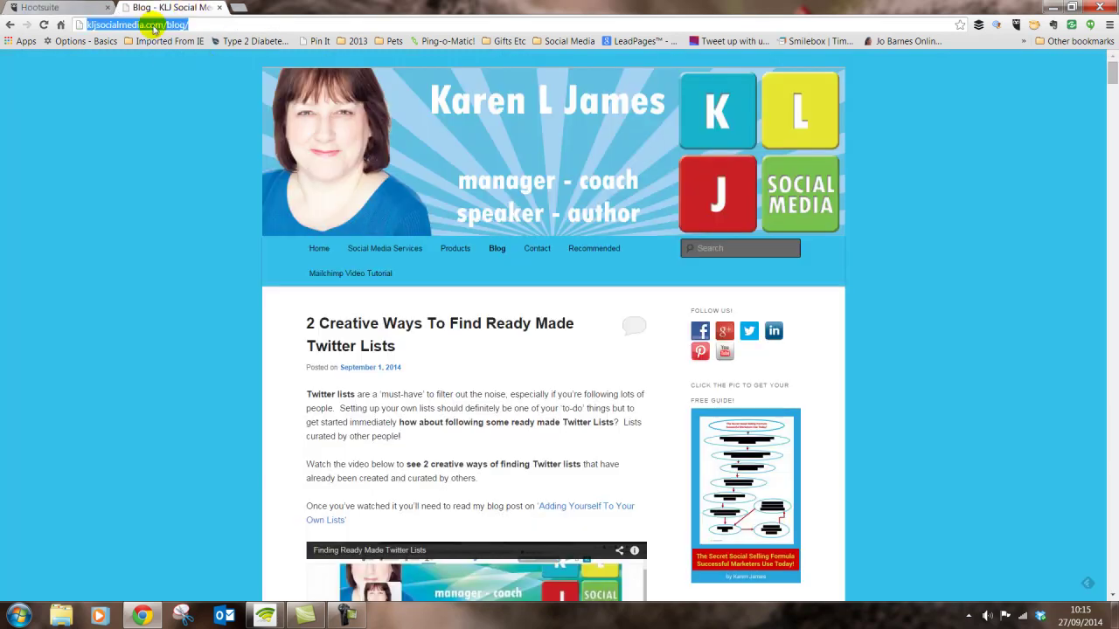
right_click(153, 27)
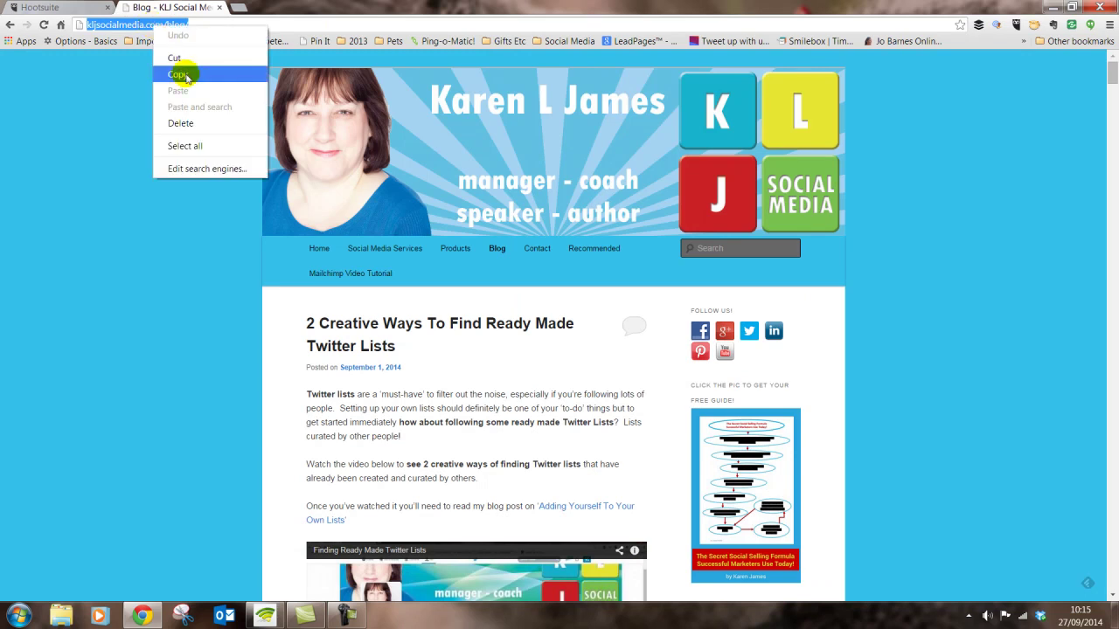
click(179, 75)
click(70, 7)
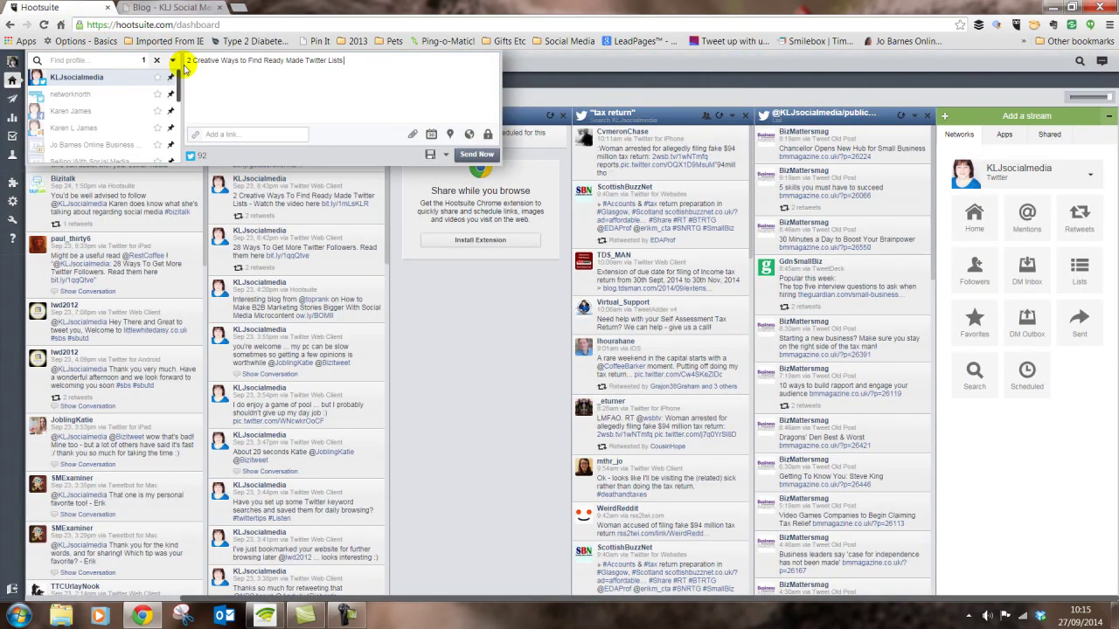
click(220, 134)
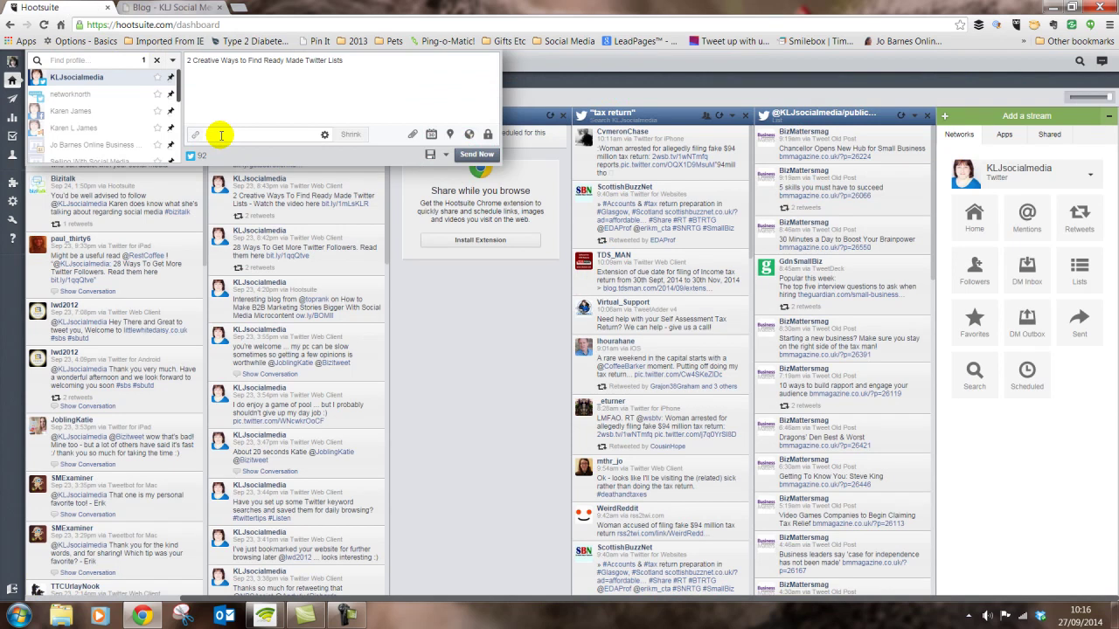
right_click(220, 134)
click(236, 209)
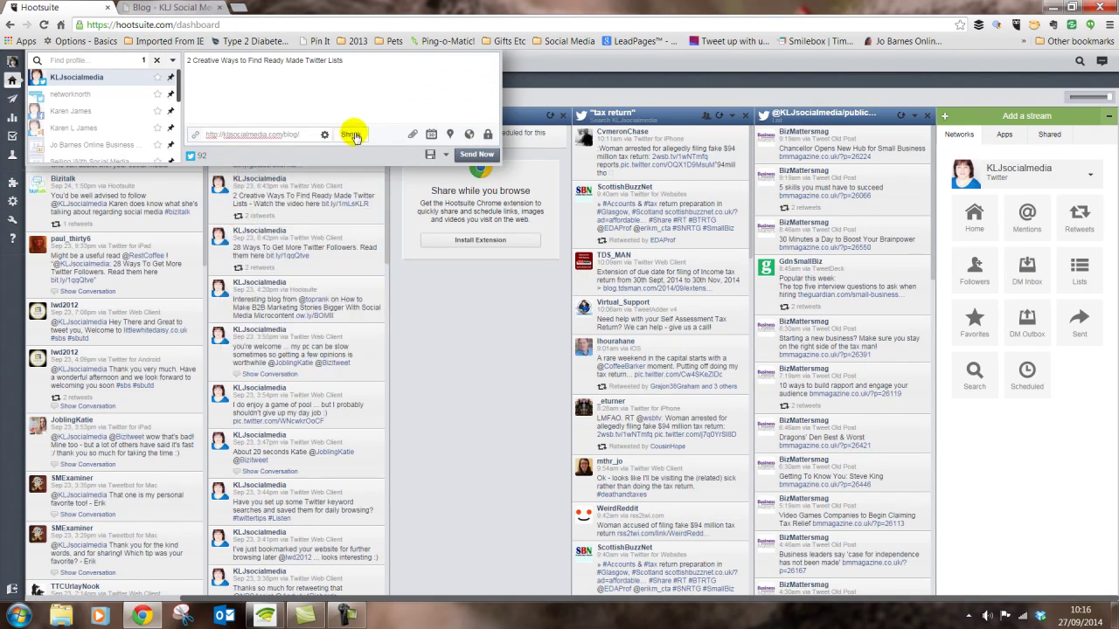
click(349, 136)
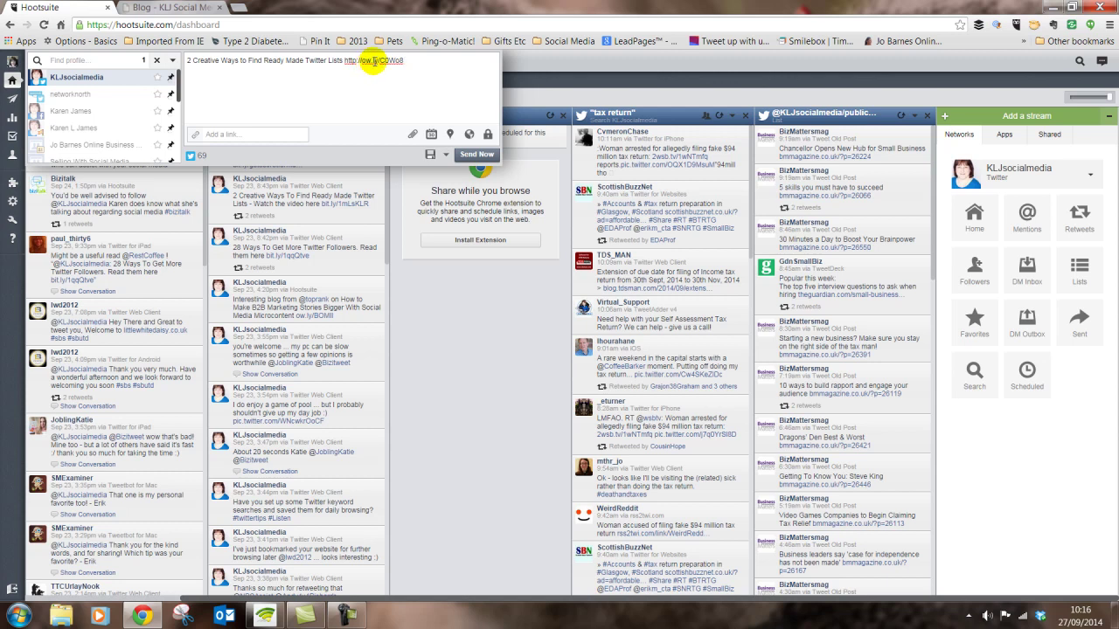
click(414, 63)
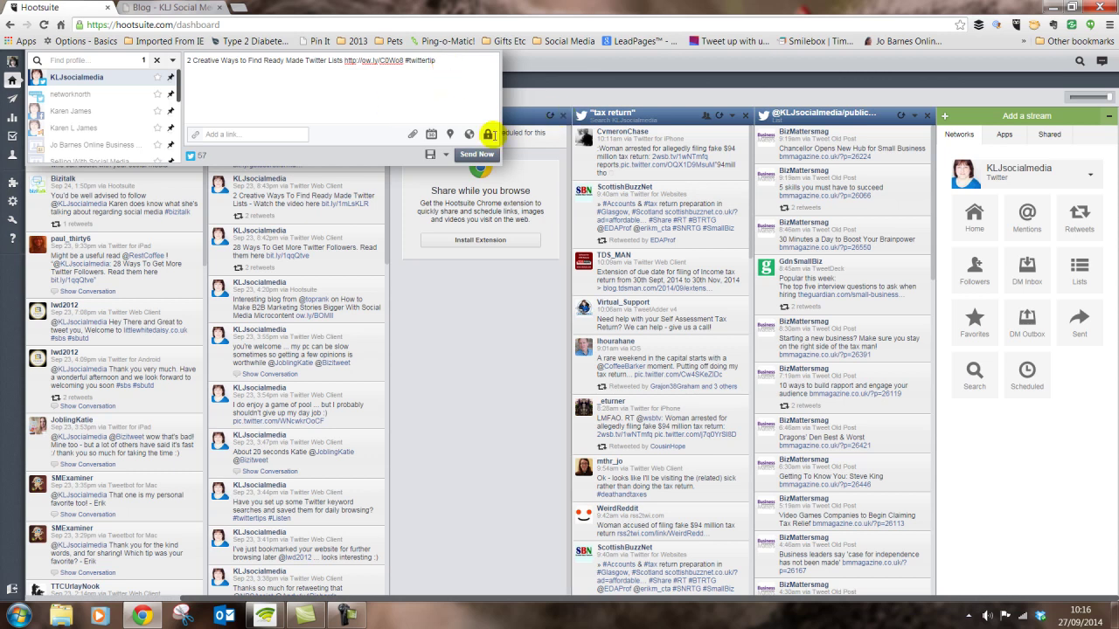
Set the message's scheduled date to 2014-09-28, browsing the calendar's October and November 2014 pages as well
click(431, 135)
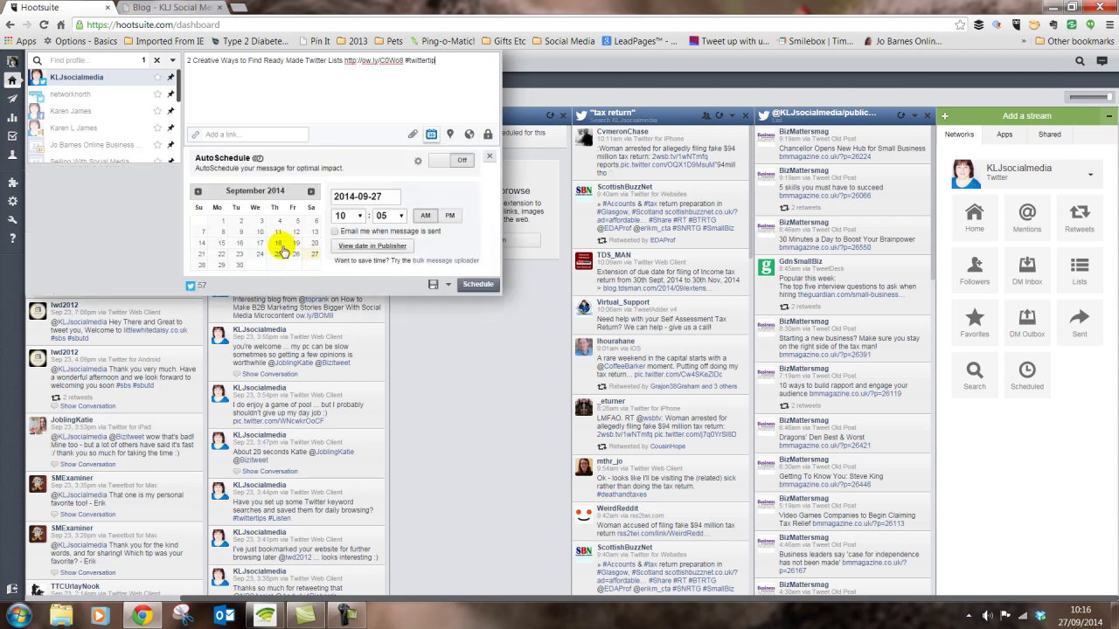
click(202, 267)
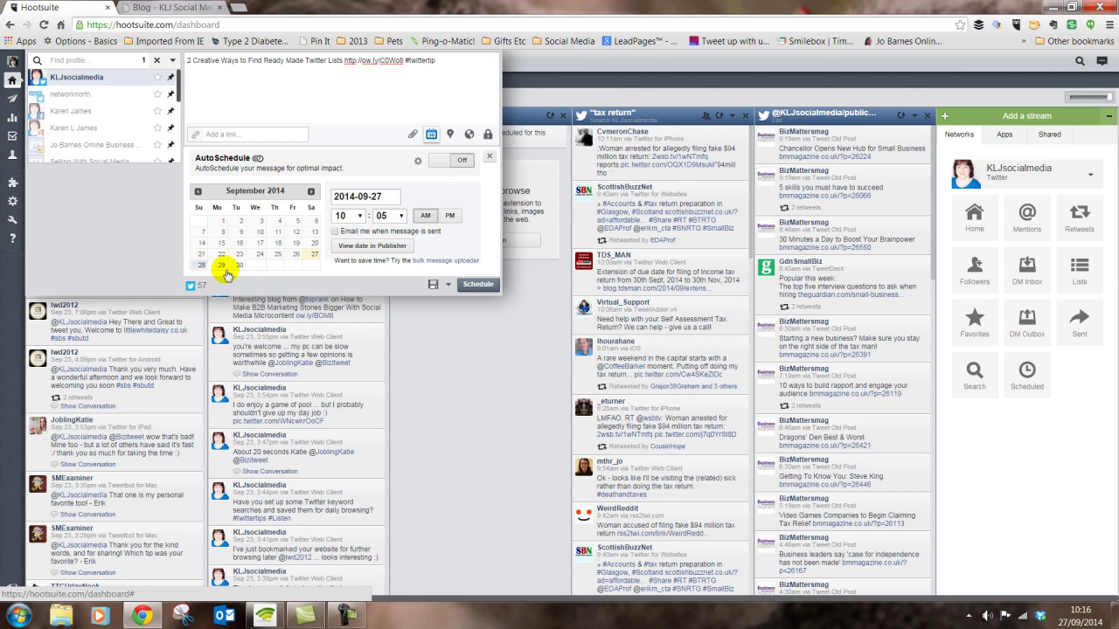
click(311, 192)
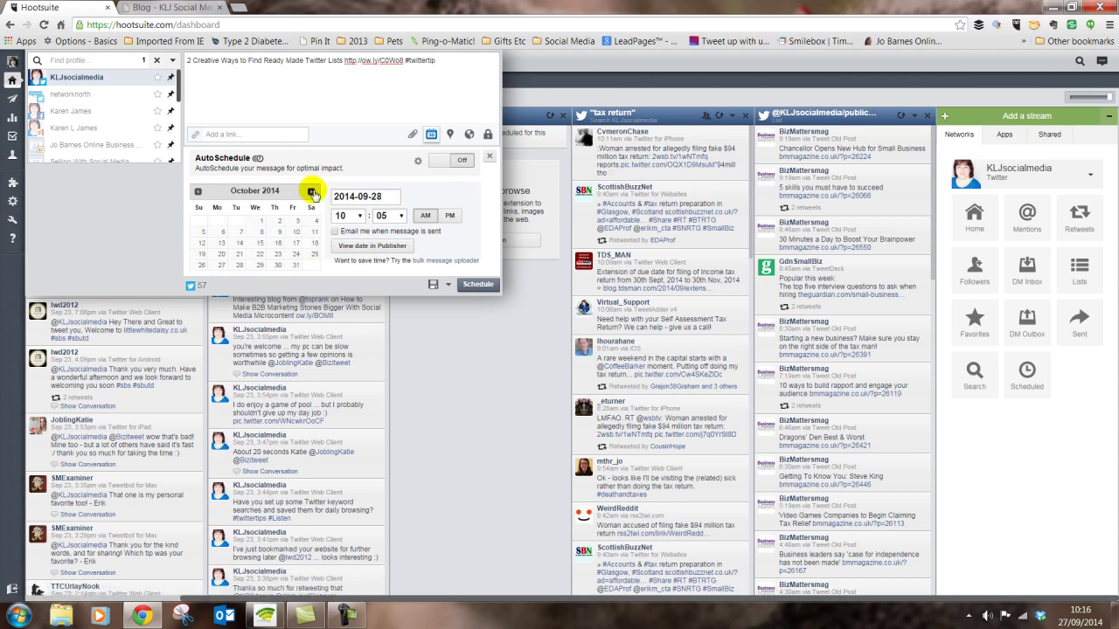
click(311, 191)
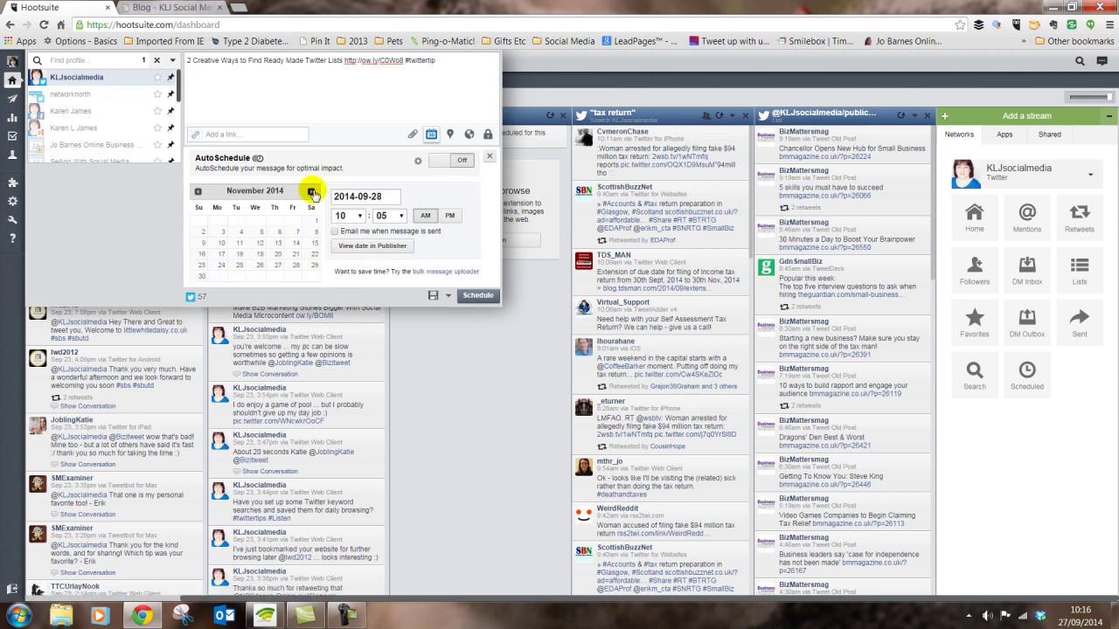
click(199, 192)
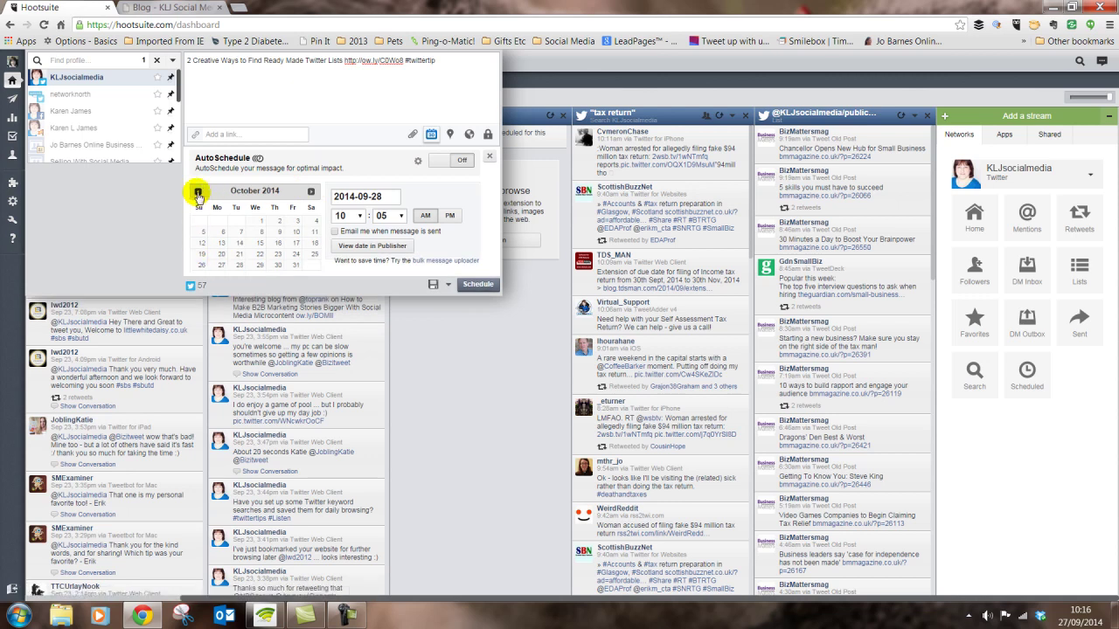
click(199, 192)
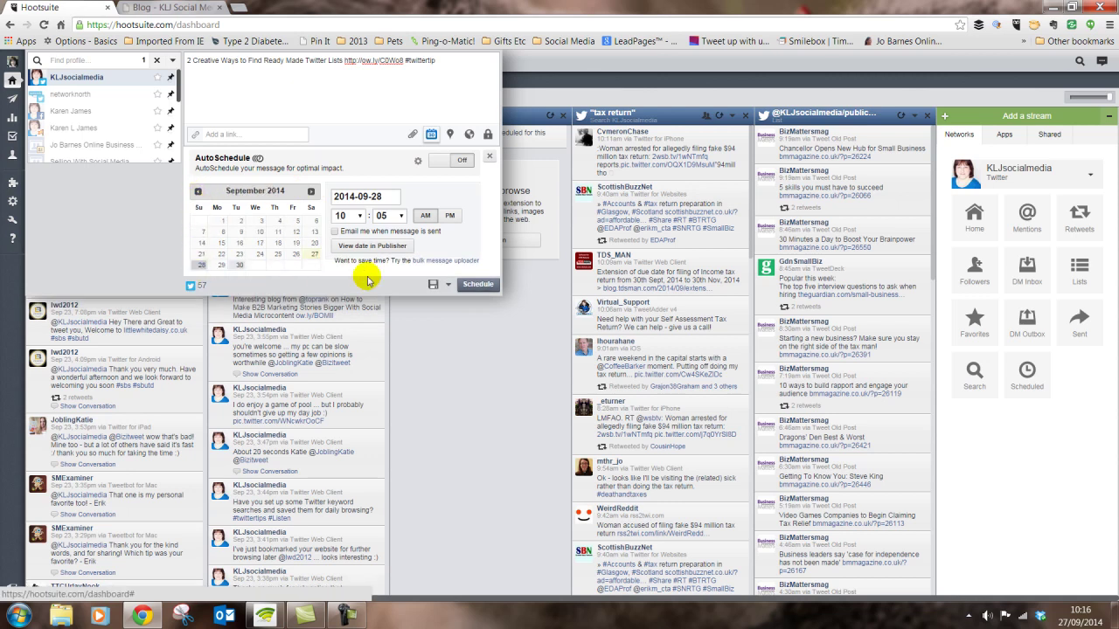
Set the sending time to 11:30 AM and schedule the message
click(360, 218)
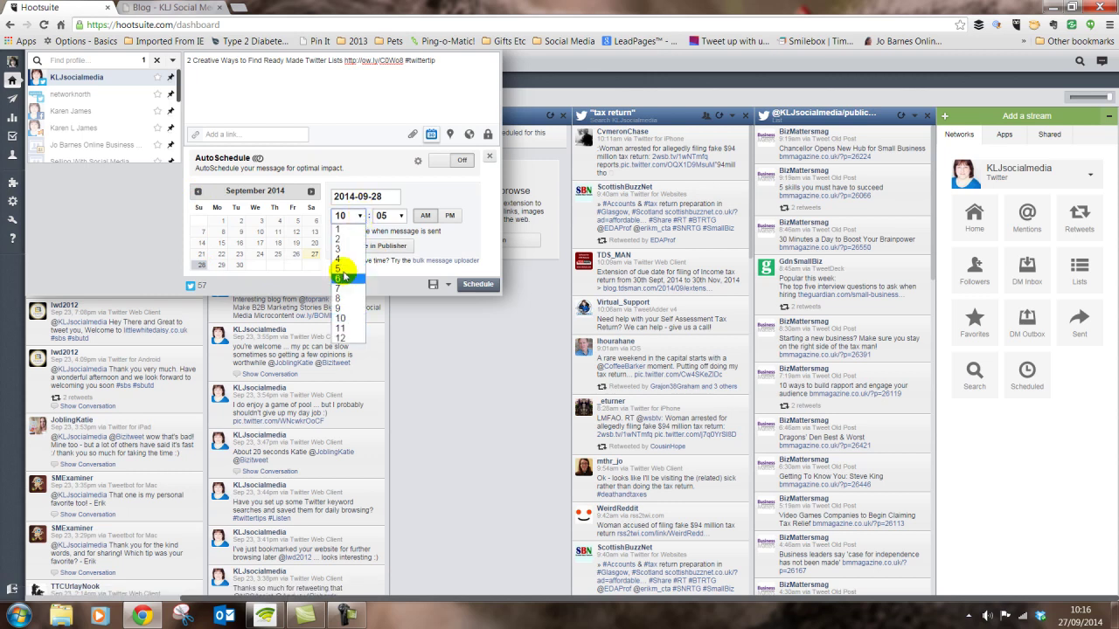
click(349, 317)
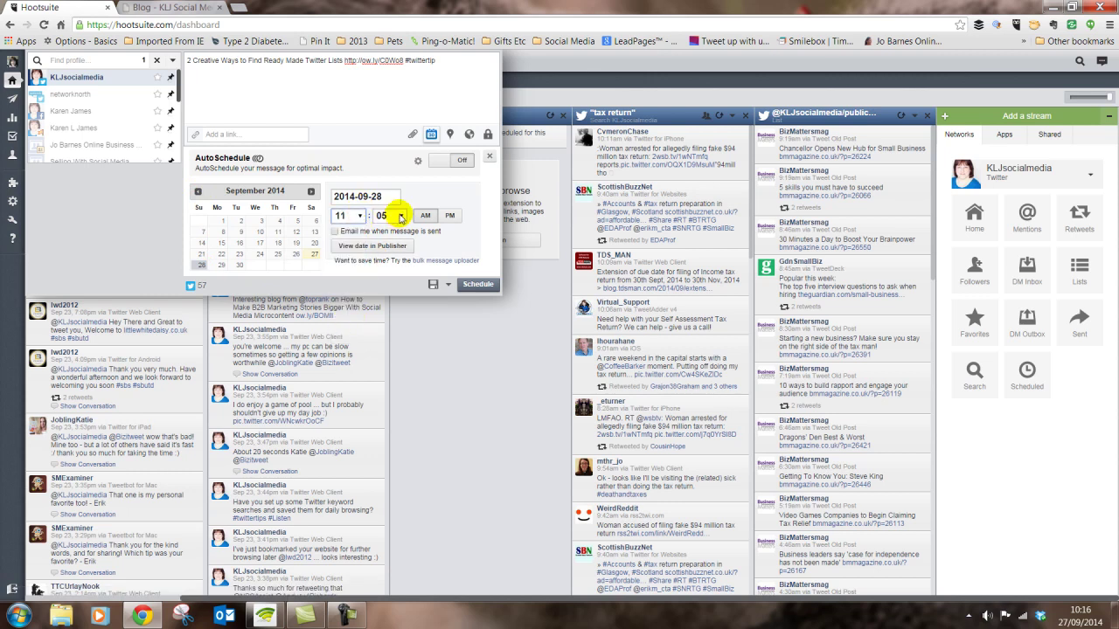
click(397, 216)
click(385, 288)
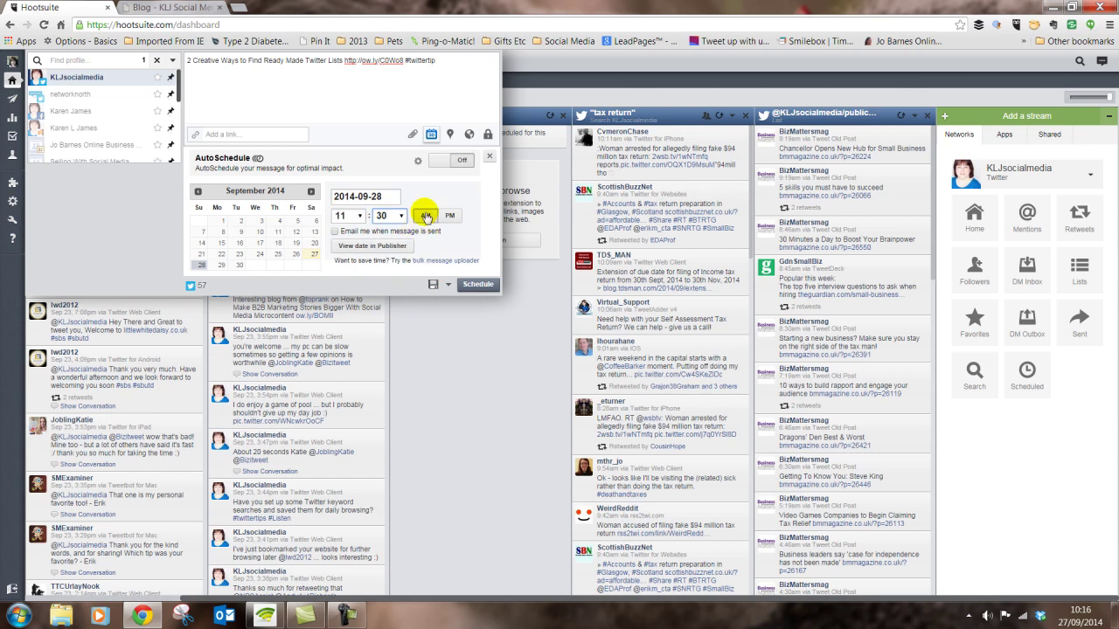
click(479, 285)
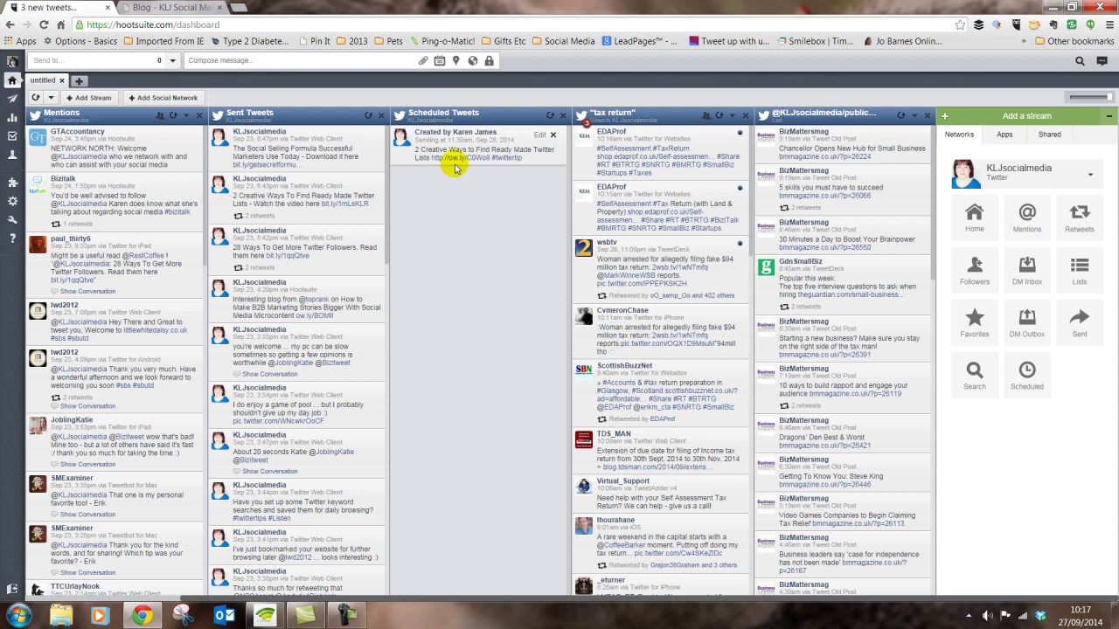
Open the scheduled Twitter Lists message for editing and close it without changes
click(540, 138)
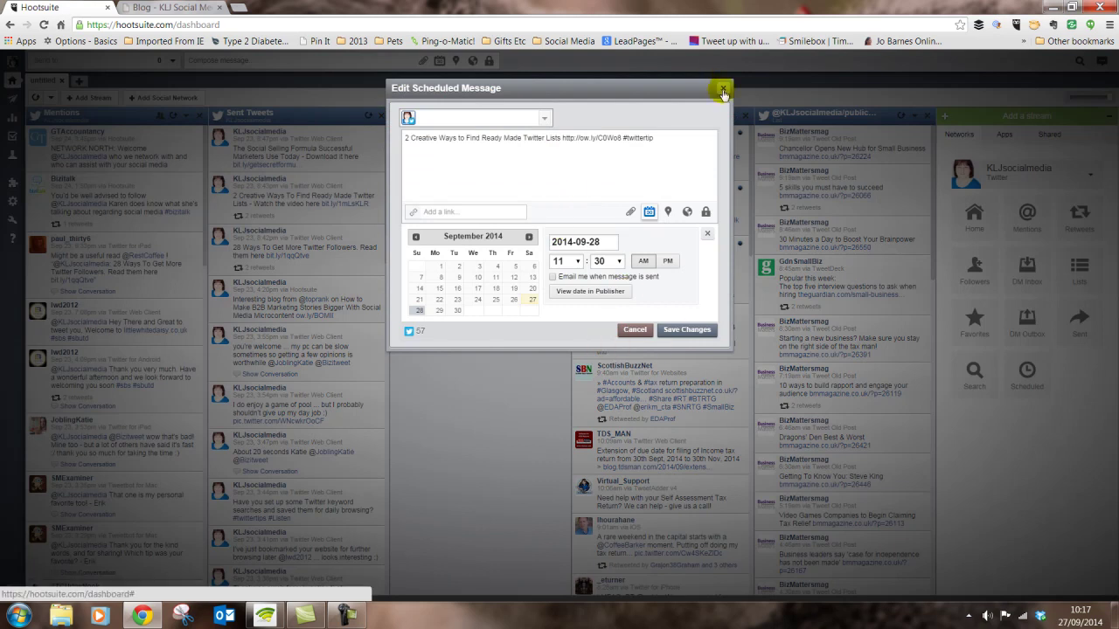
click(723, 91)
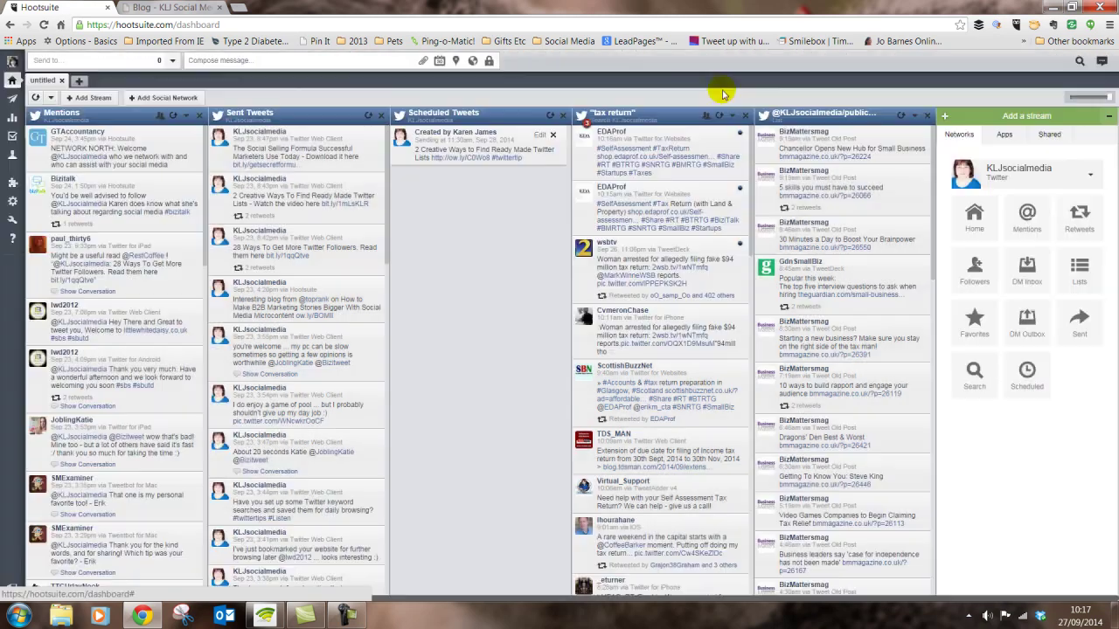
Examine the AutoSchedule and calendar options for a new message, and collapse the composer without scheduling anything
click(362, 60)
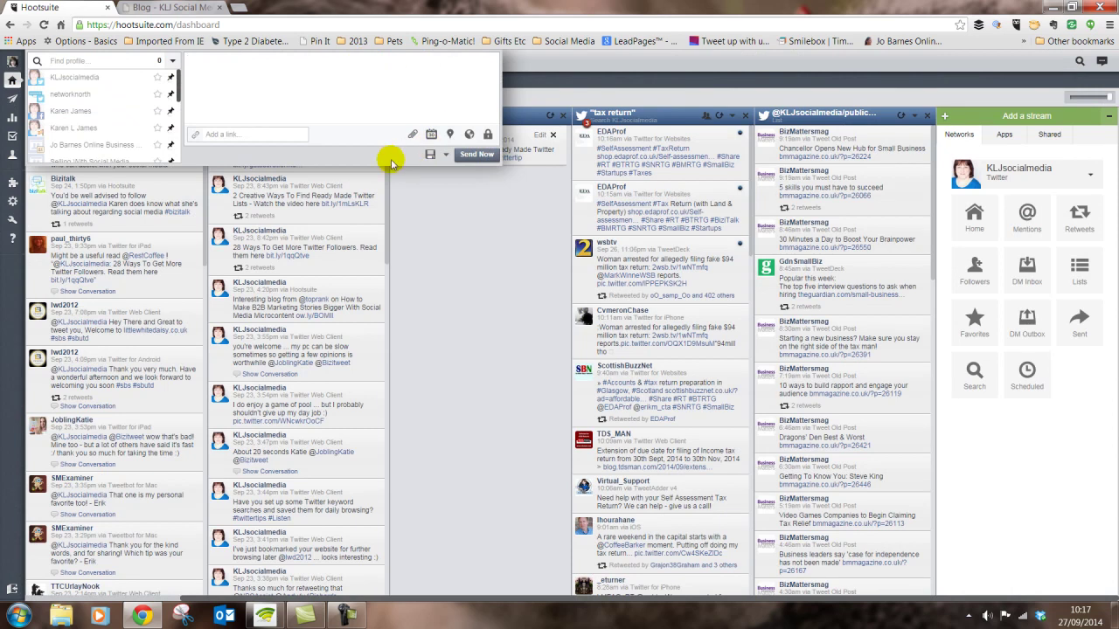
click(431, 134)
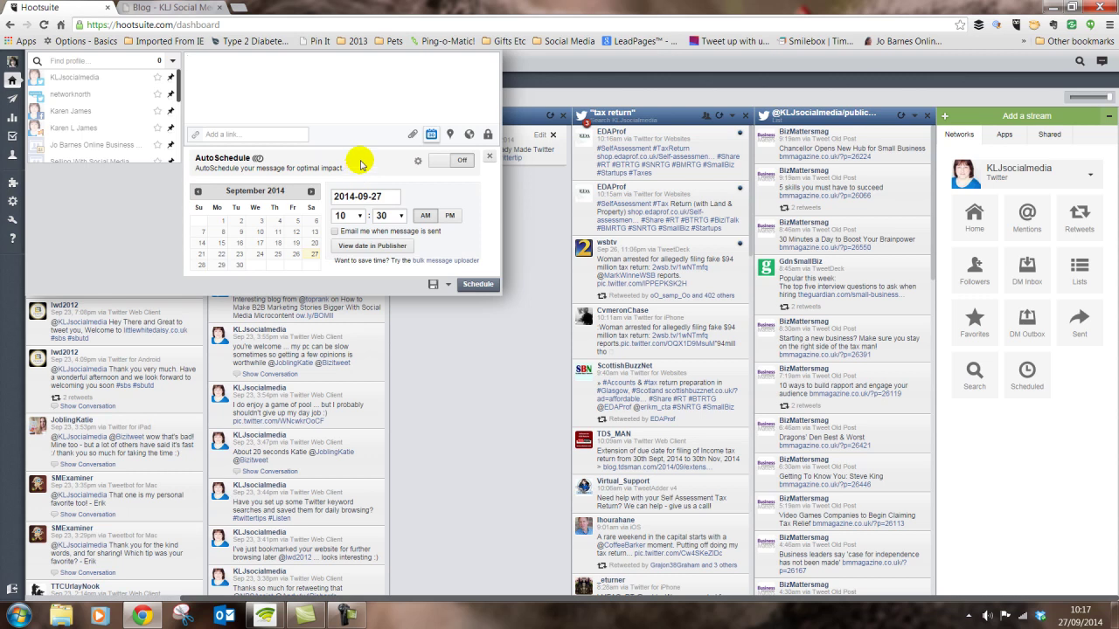
click(559, 66)
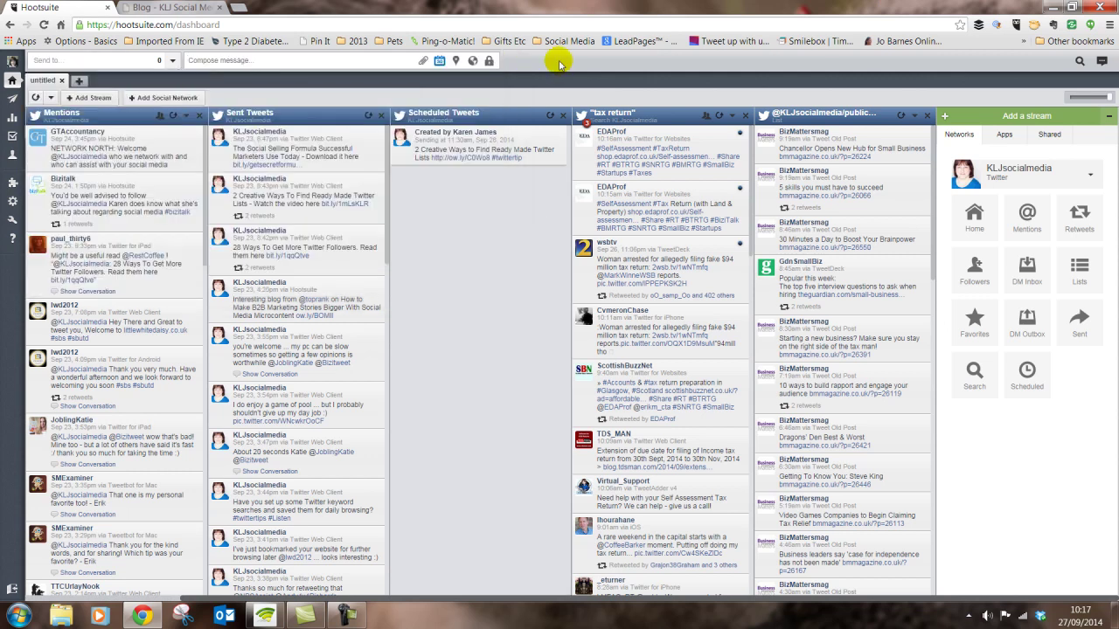
Examine the file attachment options of a new message, browse the Pictures library without choosing a file, and close the attachment area
click(311, 63)
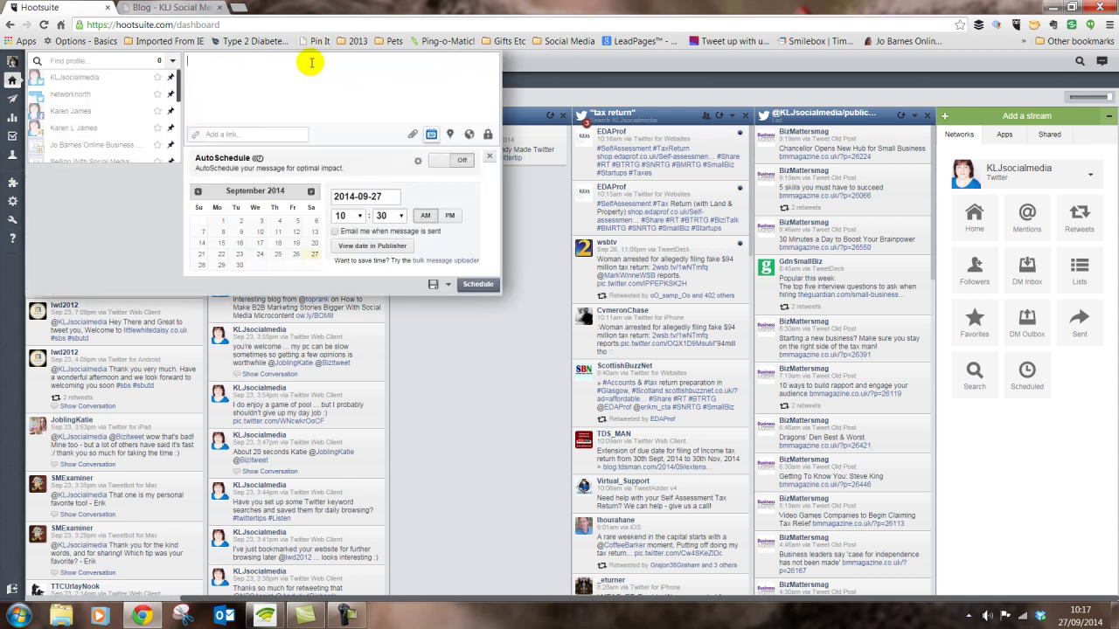
click(412, 139)
click(528, 199)
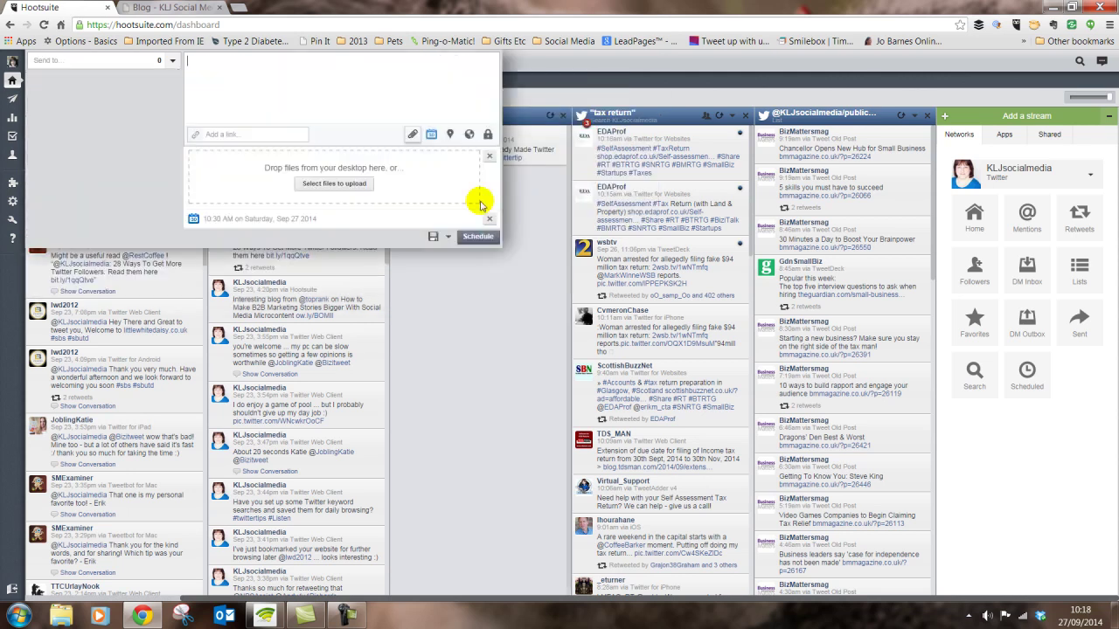
click(336, 185)
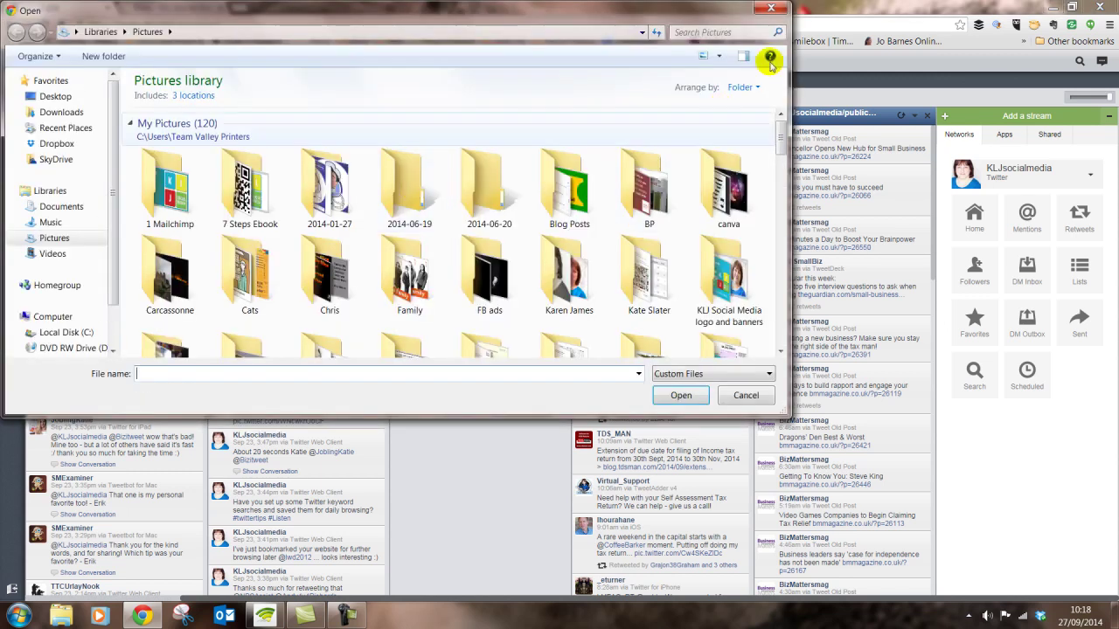
click(771, 8)
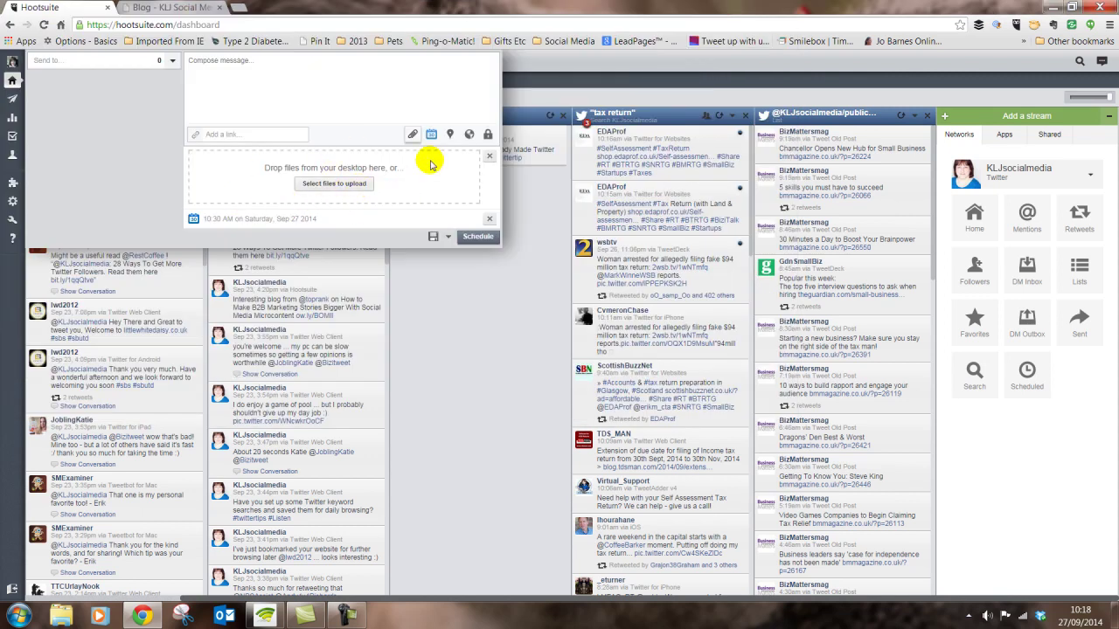
click(489, 155)
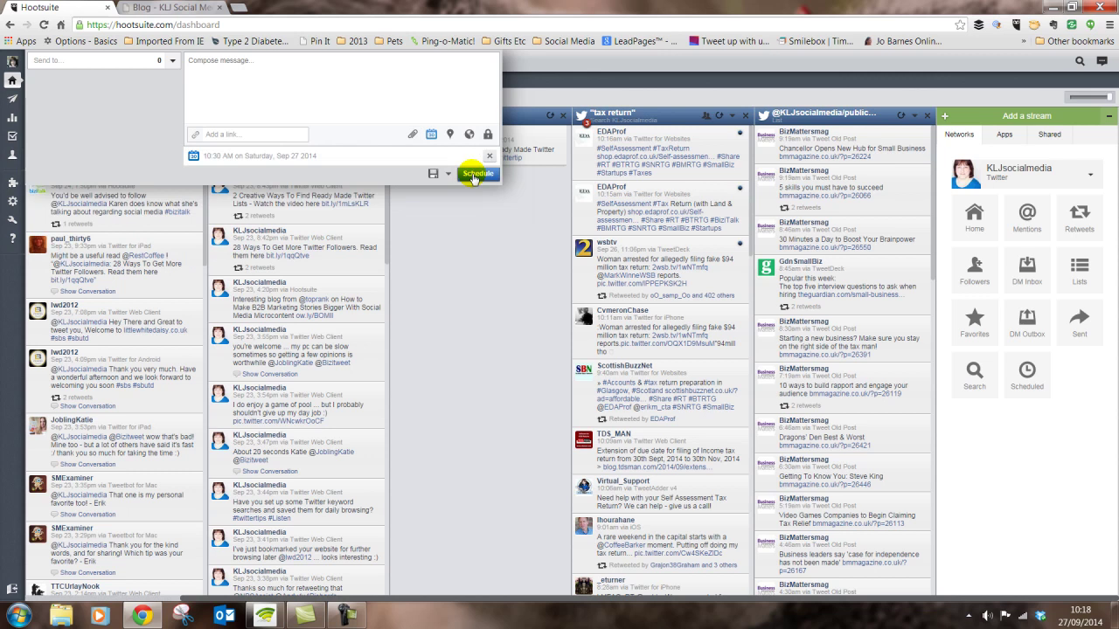
Select the KLJsocialmedia profile for the new message and add a geo-tagged location to it
click(451, 134)
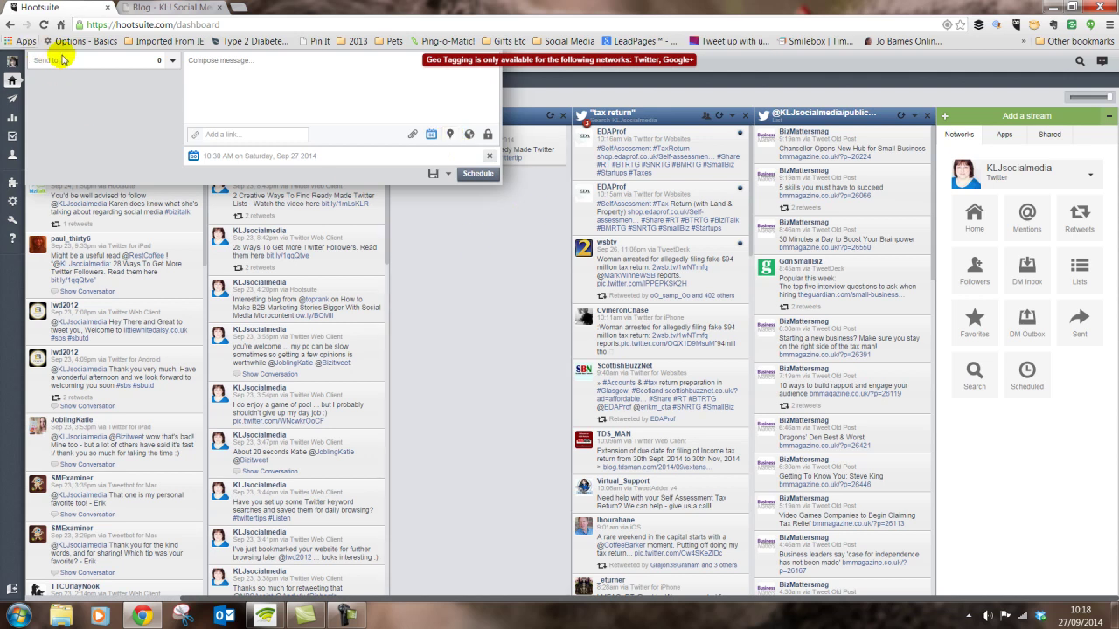
click(176, 60)
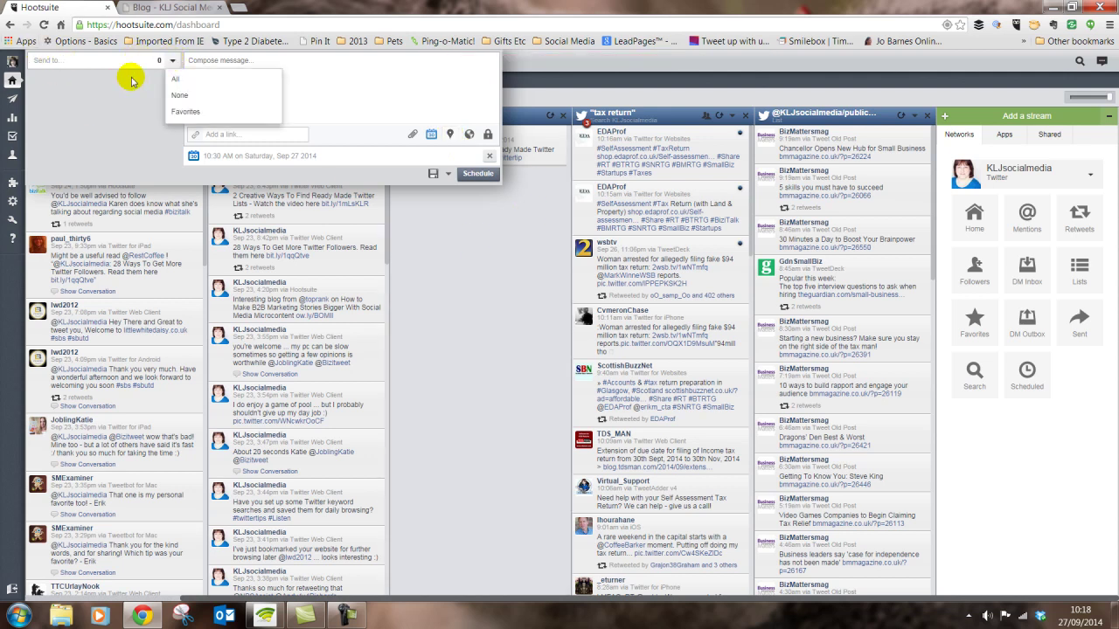
click(175, 62)
click(319, 87)
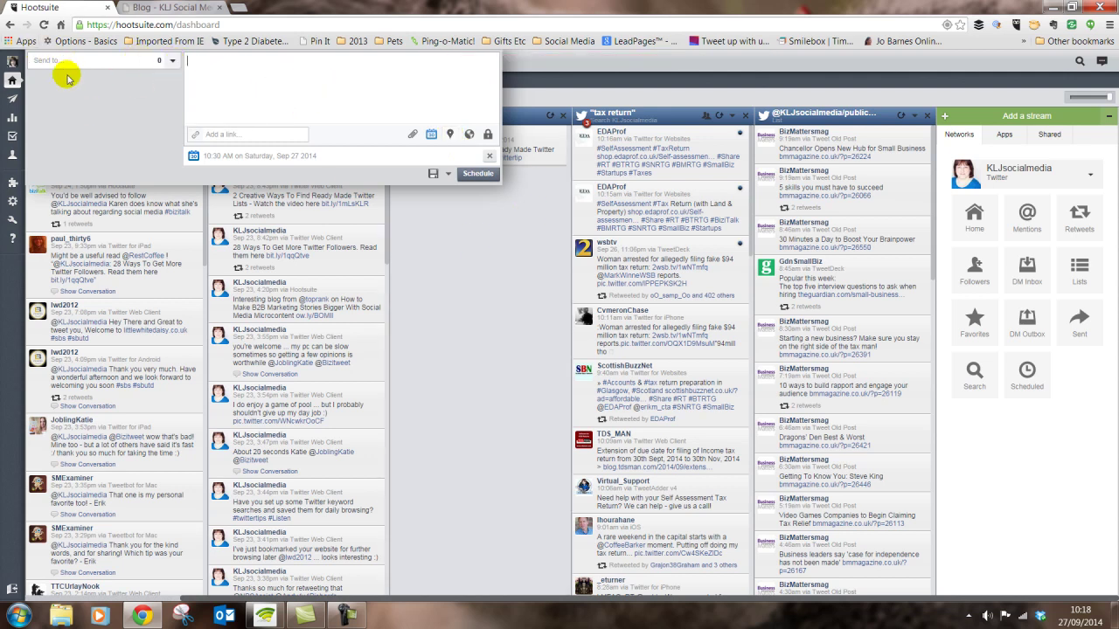
click(64, 62)
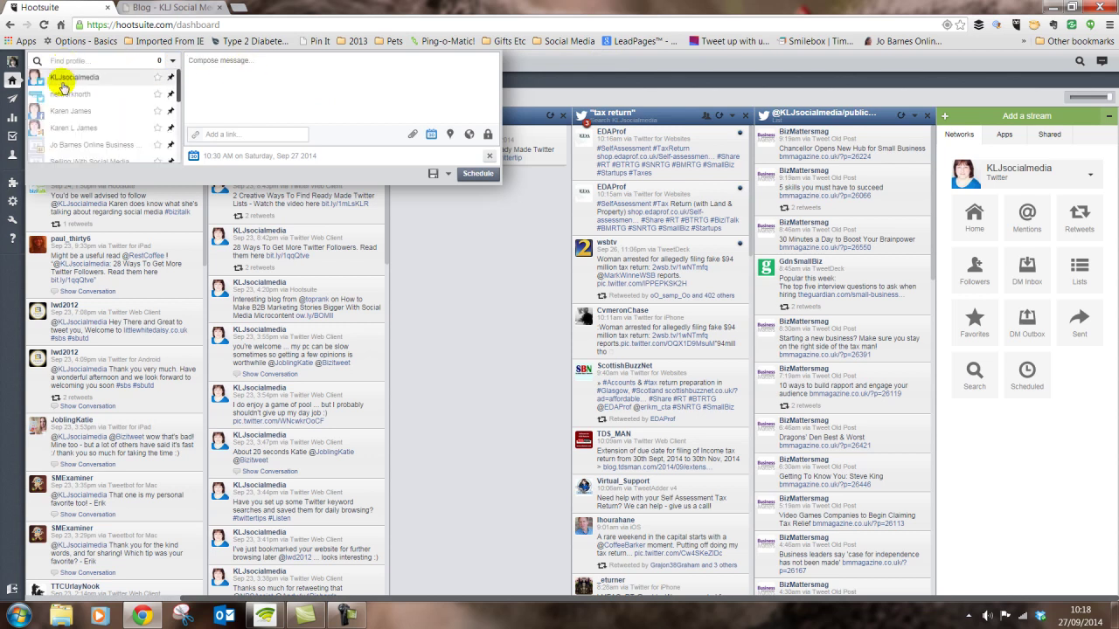
click(63, 79)
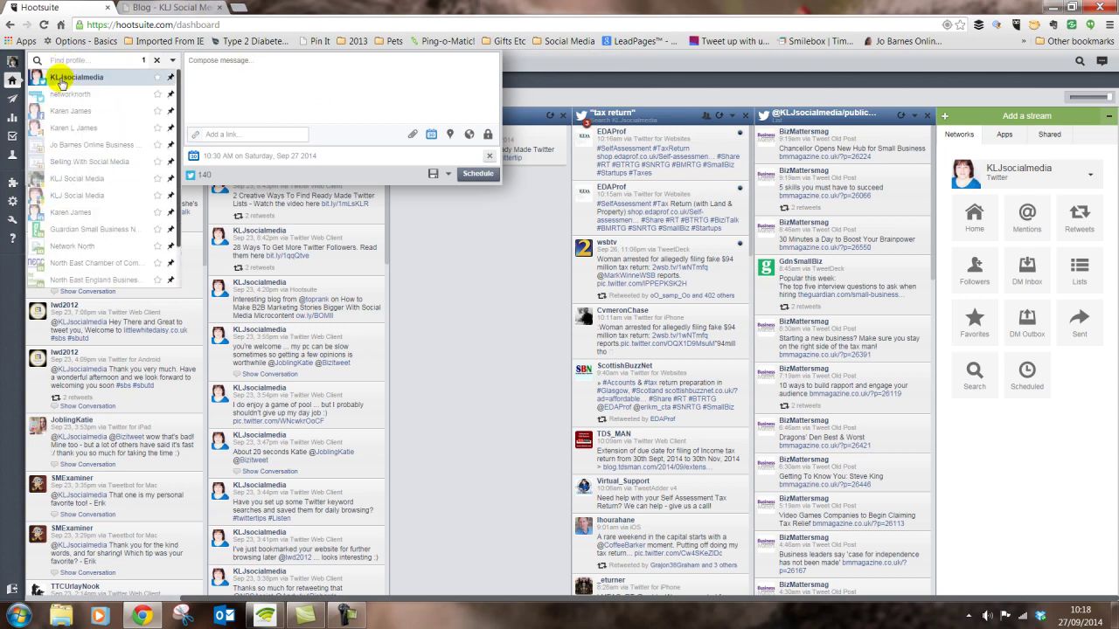
click(447, 135)
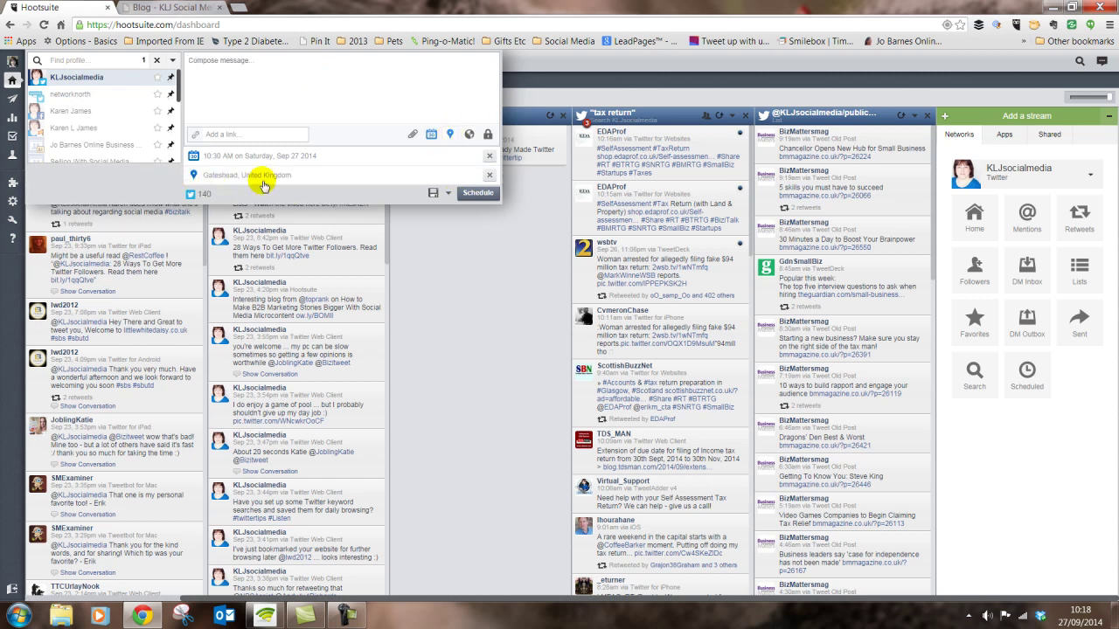
click(450, 135)
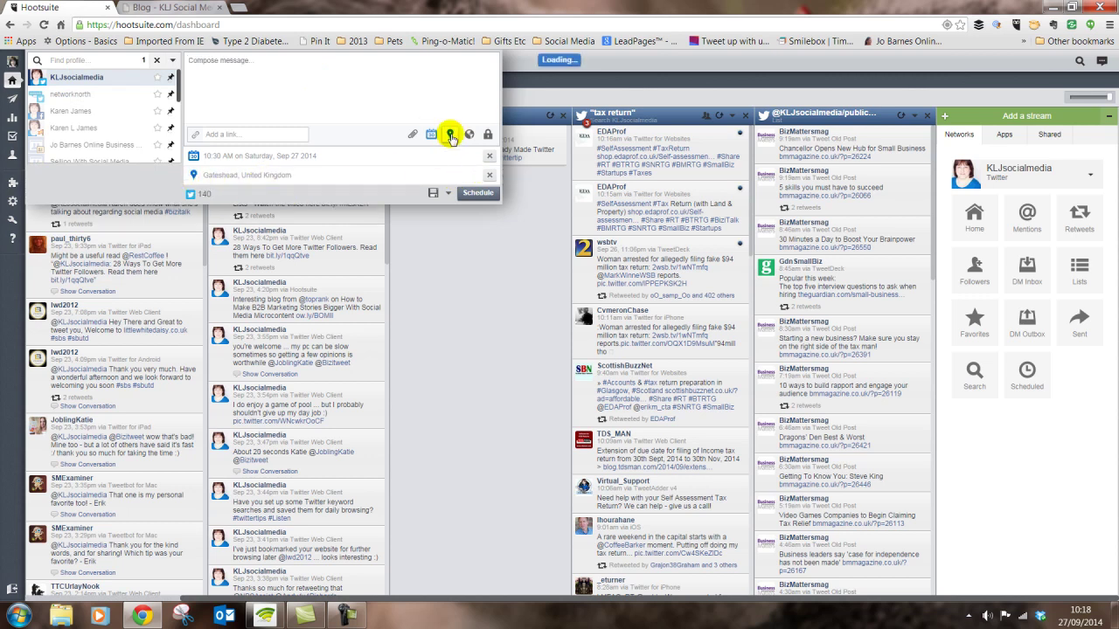
Remove the location and the scheduled time from the new message
click(489, 175)
click(490, 159)
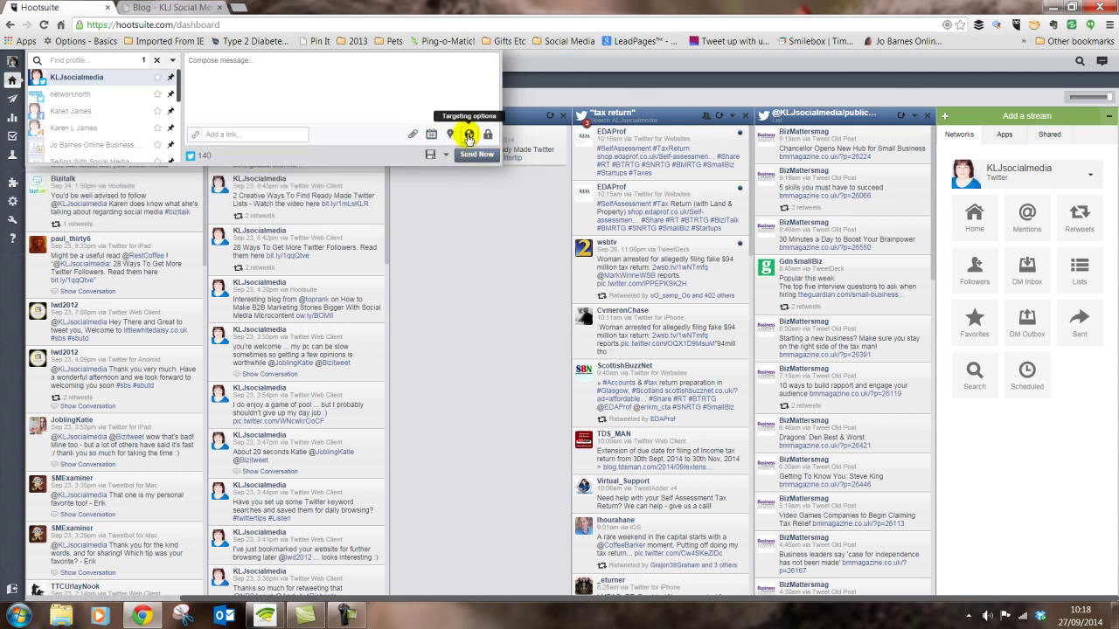
Examine the message's Twitter country targeting options and its privacy and sharing options without setting any, and close the options area
click(468, 137)
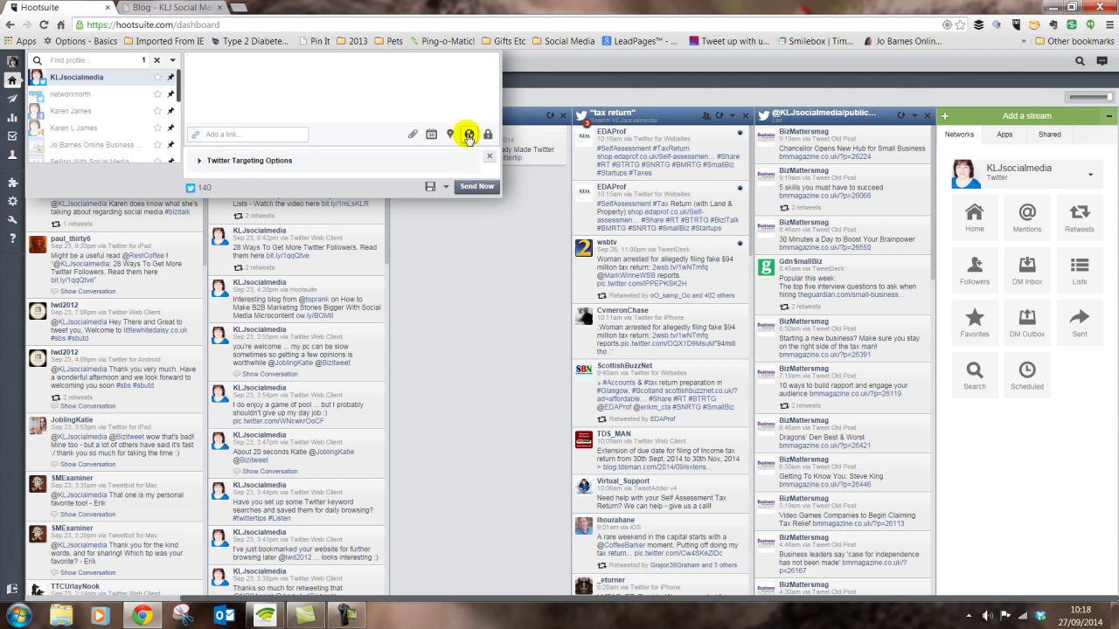
click(271, 162)
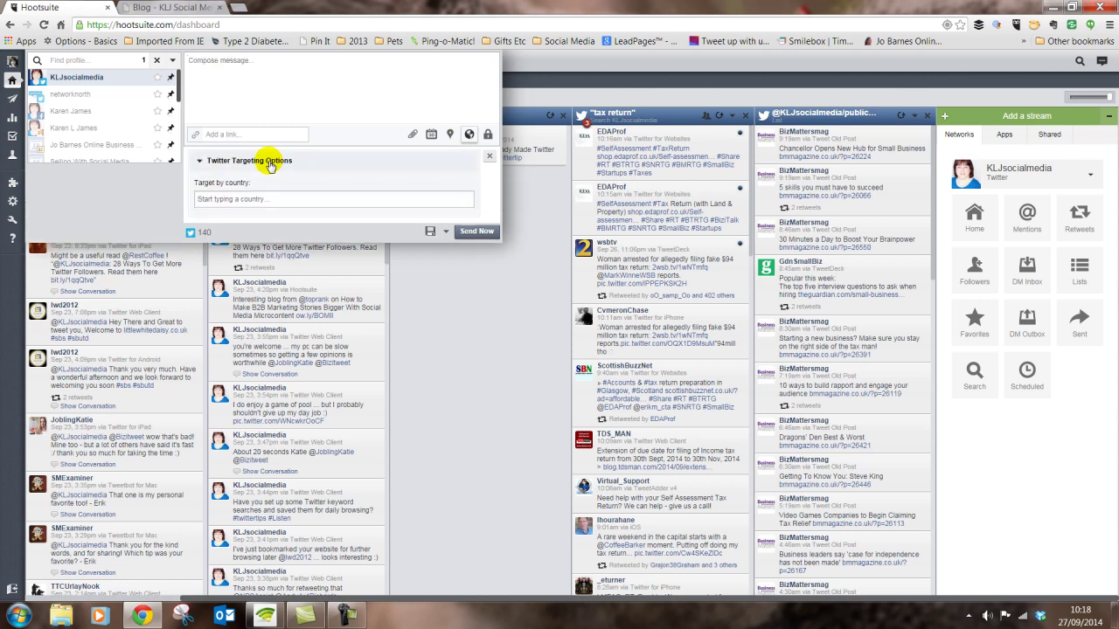
click(258, 199)
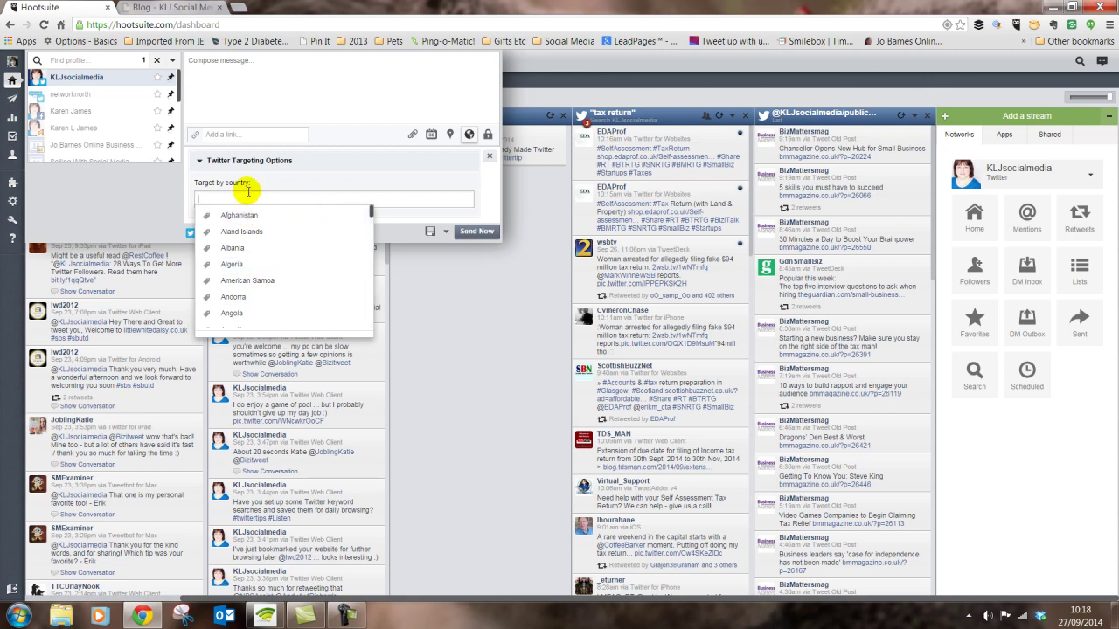
click(361, 138)
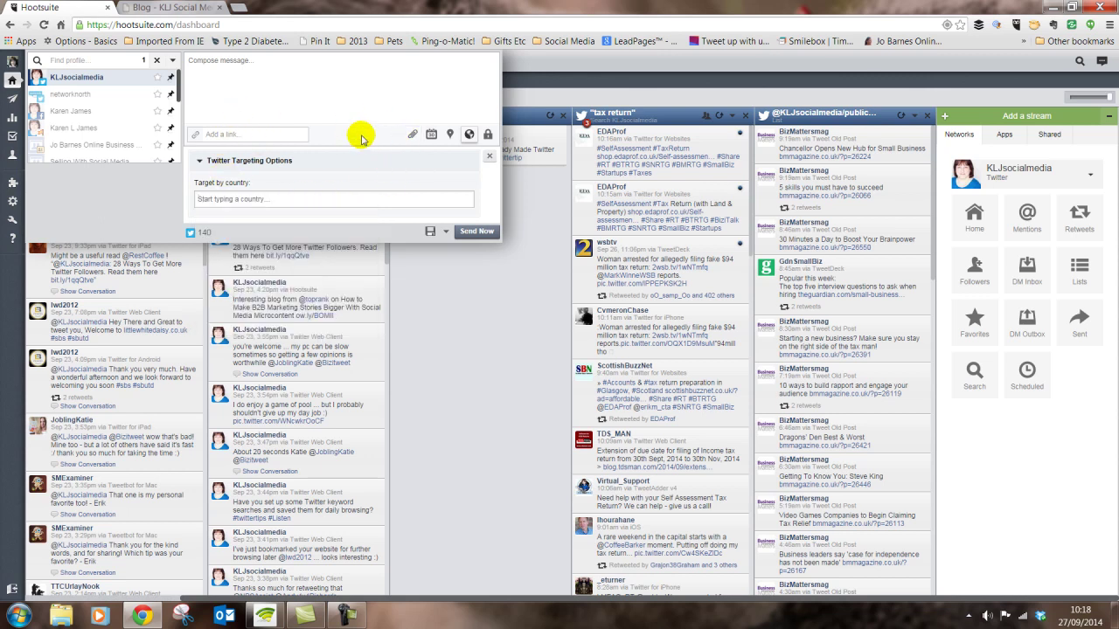
click(488, 136)
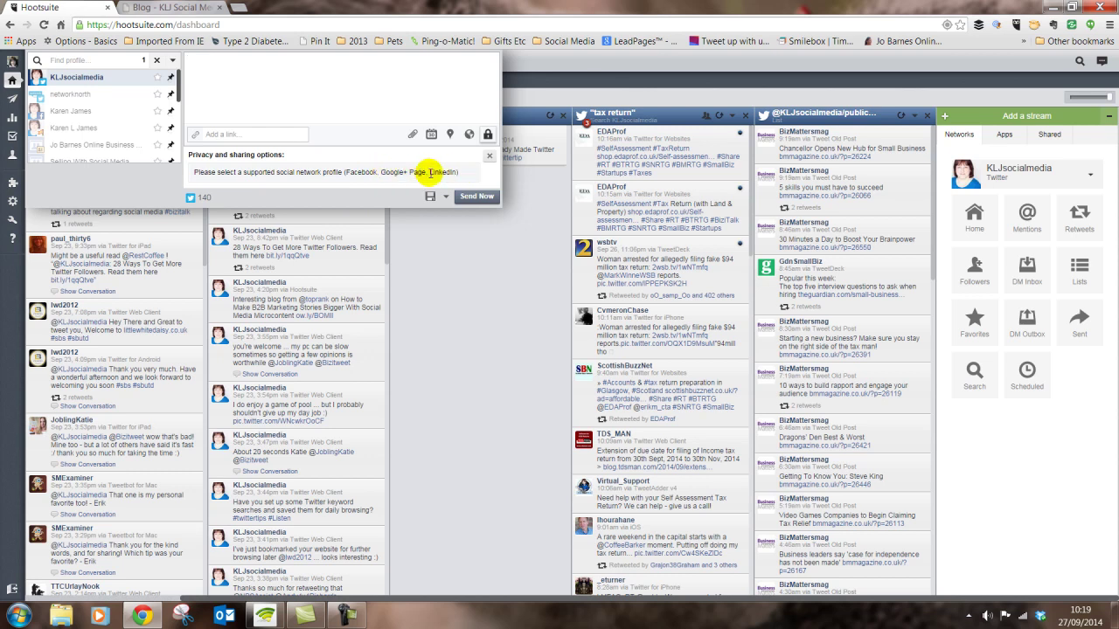
click(490, 159)
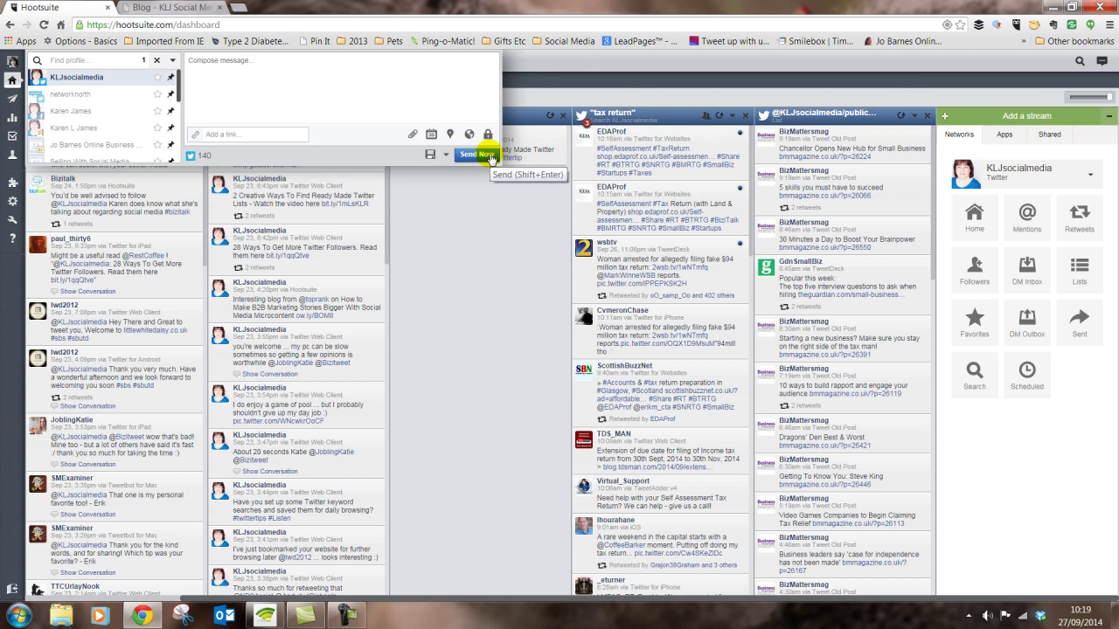
Check the latest post's title on the blog page and write "2 Ways to Find Ready Made Twitter Lists" as the message text
click(258, 70)
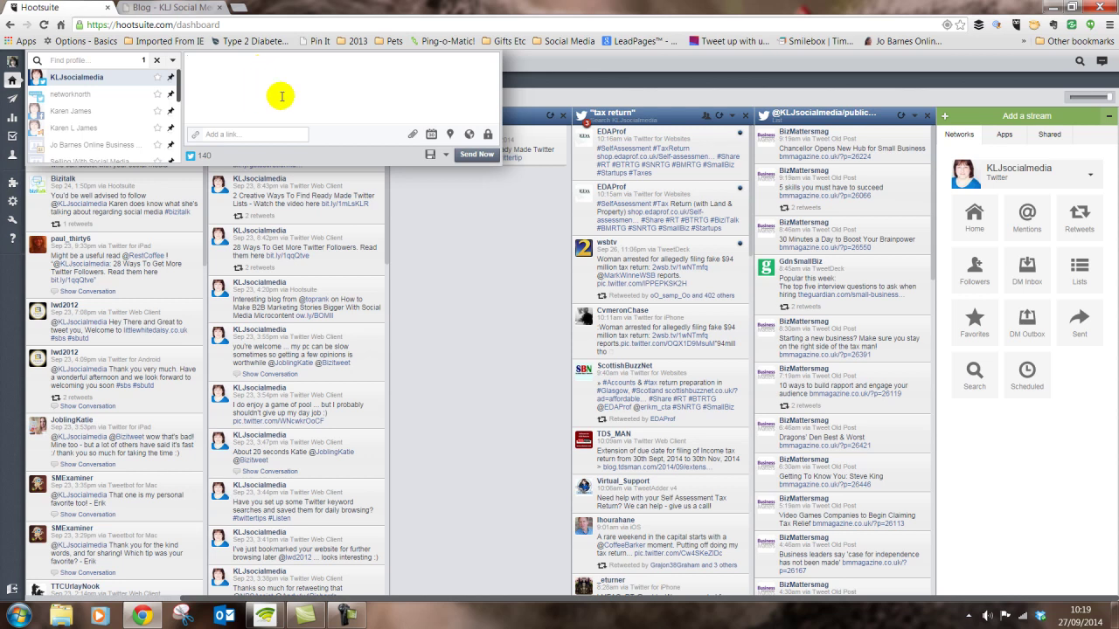
click(178, 8)
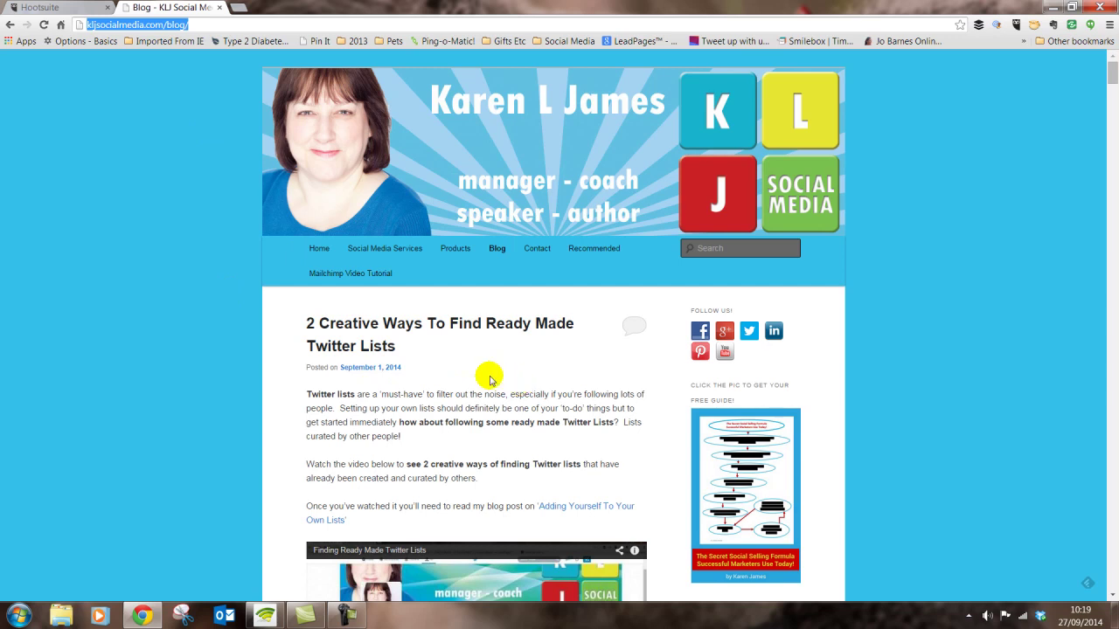
click(62, 9)
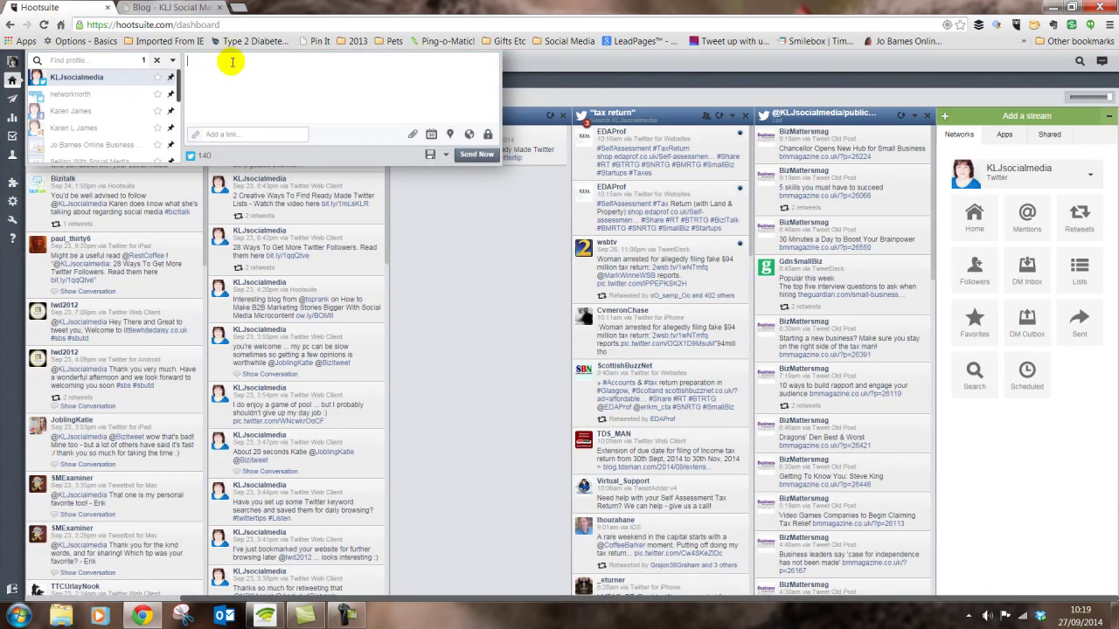
text(Ways to Find Tw)
text(ade Twitter Lists)
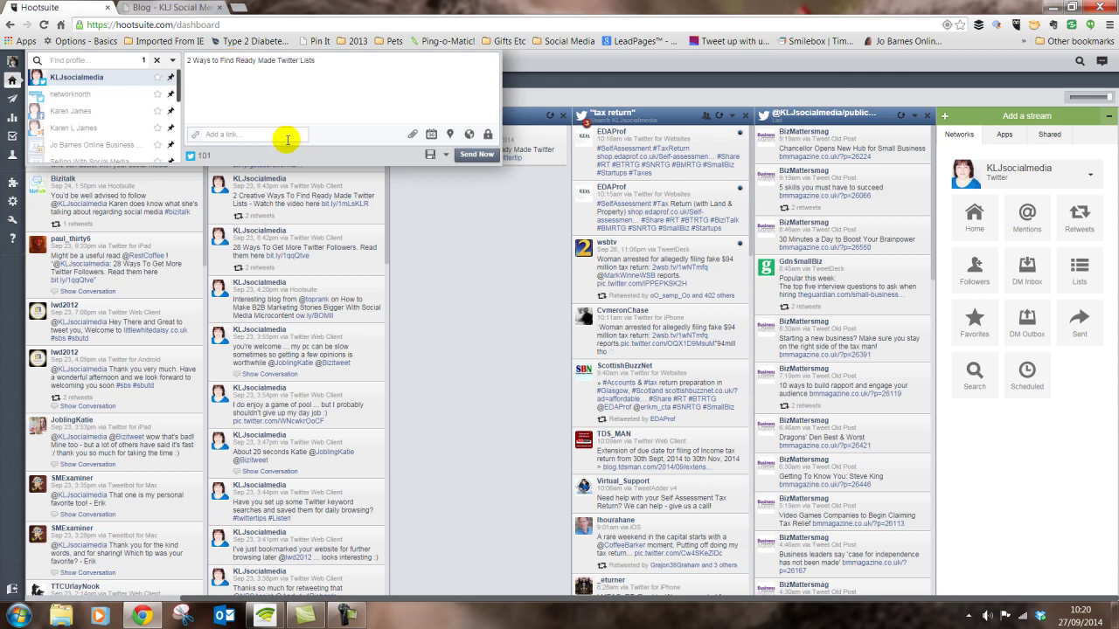
Copy the blog page's address, insert it into the message as a shortened link, and append the hashtag #twittertips
click(181, 9)
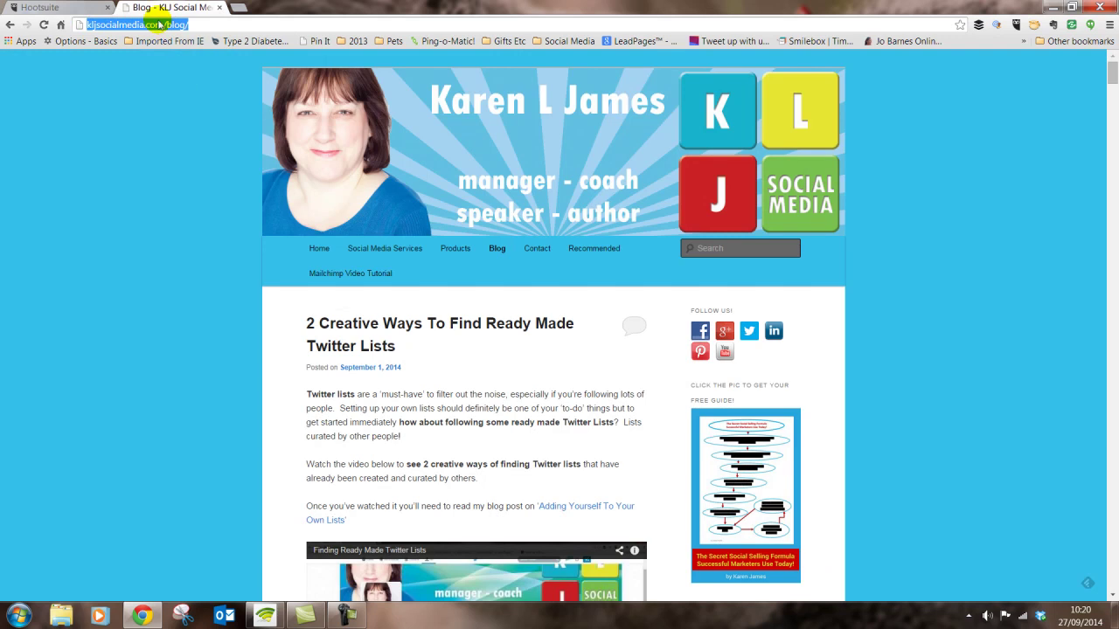
right_click(160, 24)
click(179, 75)
click(90, 12)
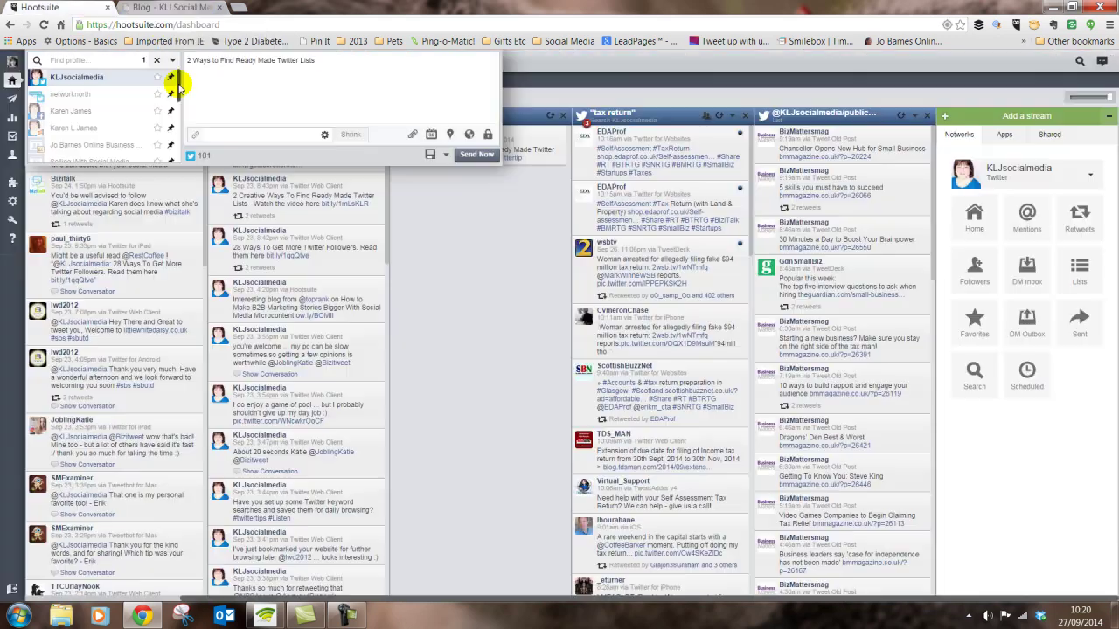
right_click(223, 134)
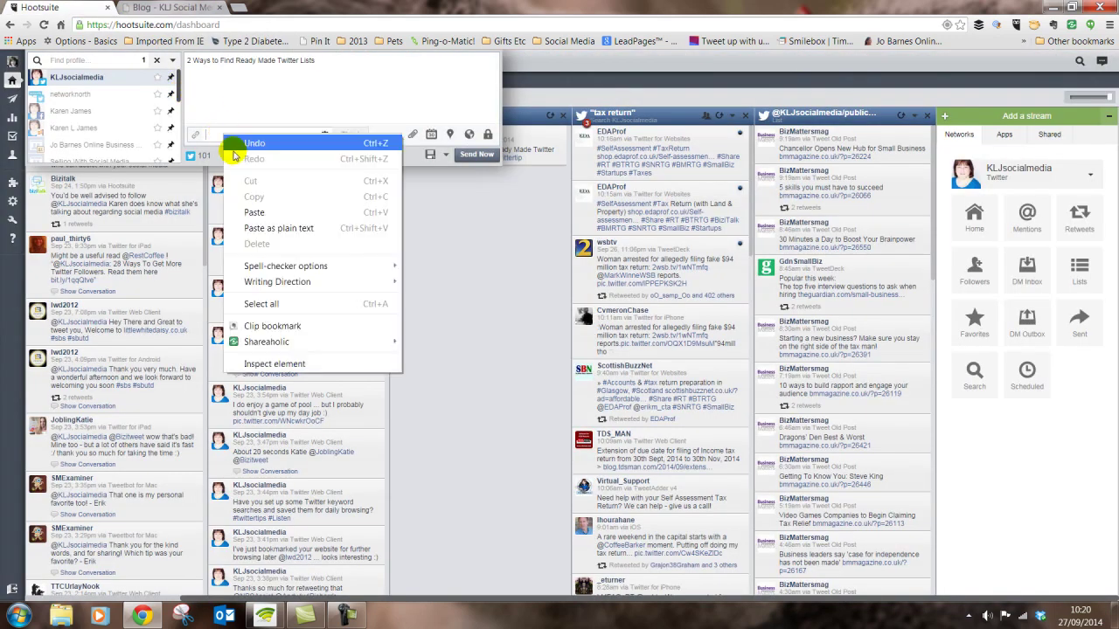
click(253, 212)
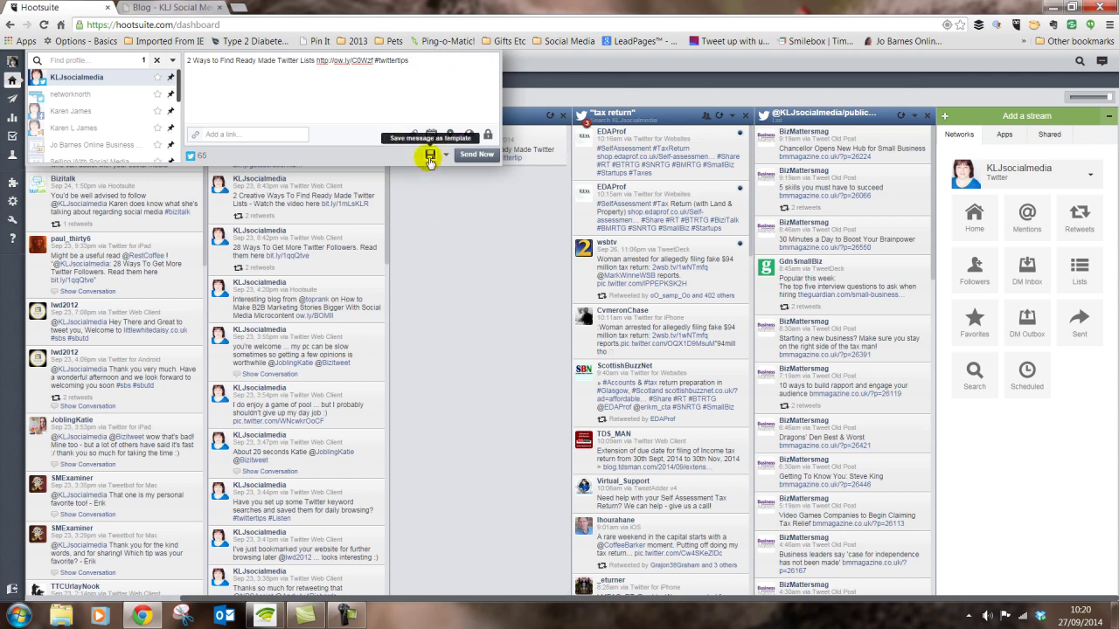
Save the message as a template, clear its text from the composer, and collapse the composer
click(430, 158)
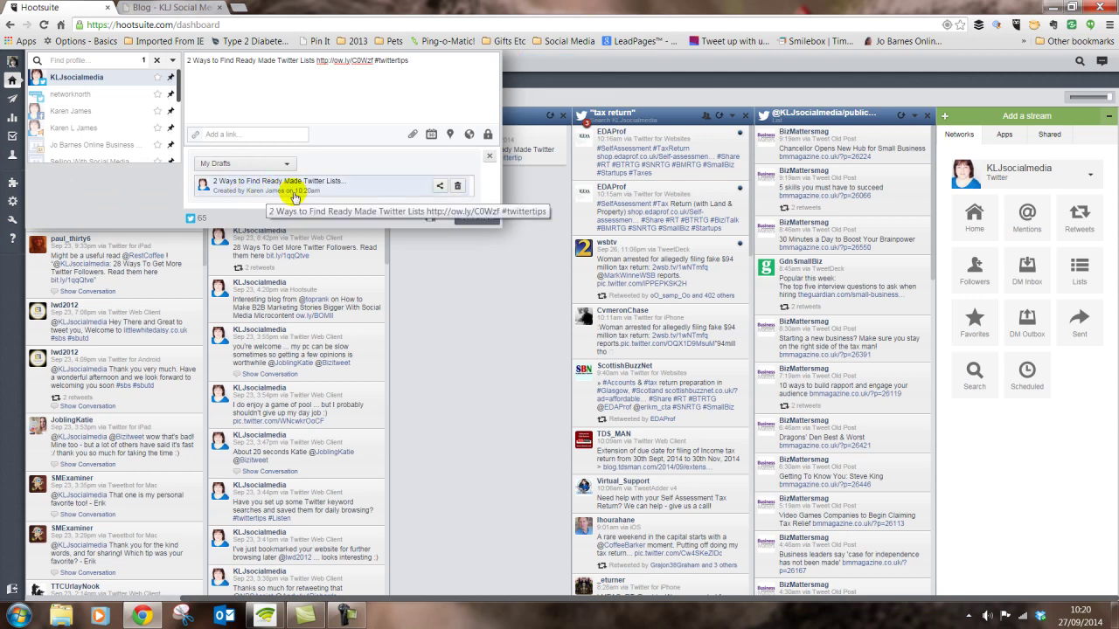
click(495, 270)
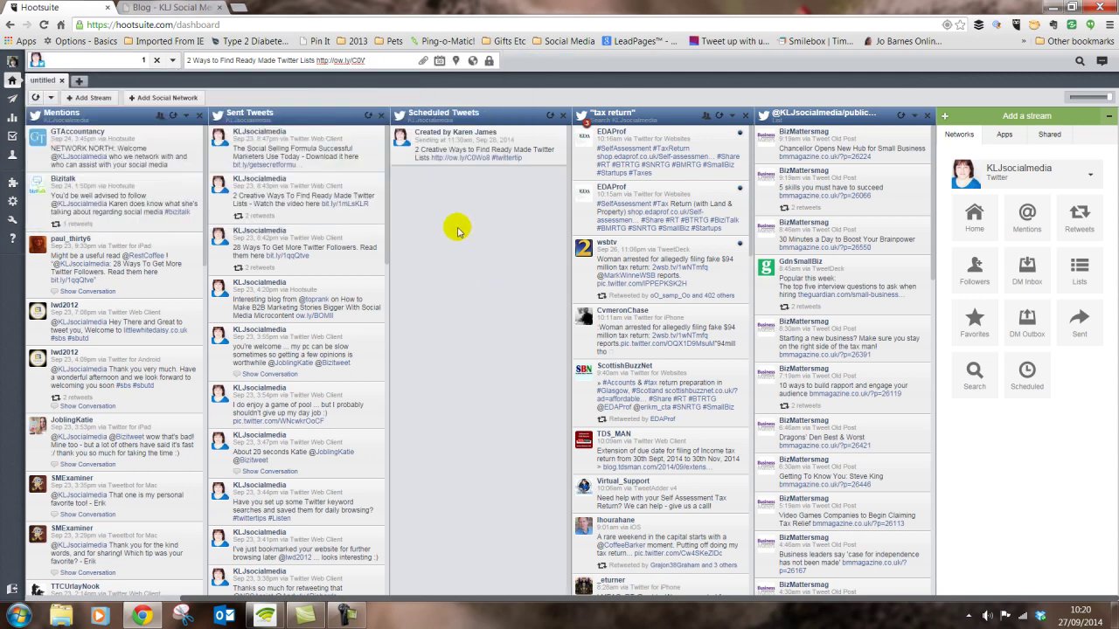
click(332, 56)
triple_click(326, 58)
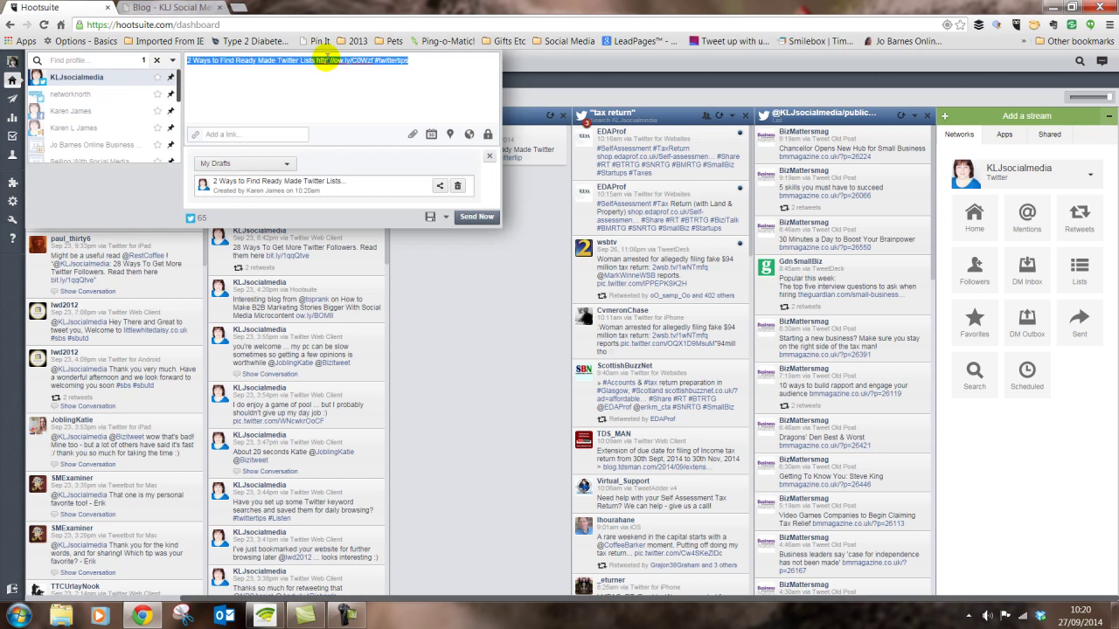
key(BackSpace)
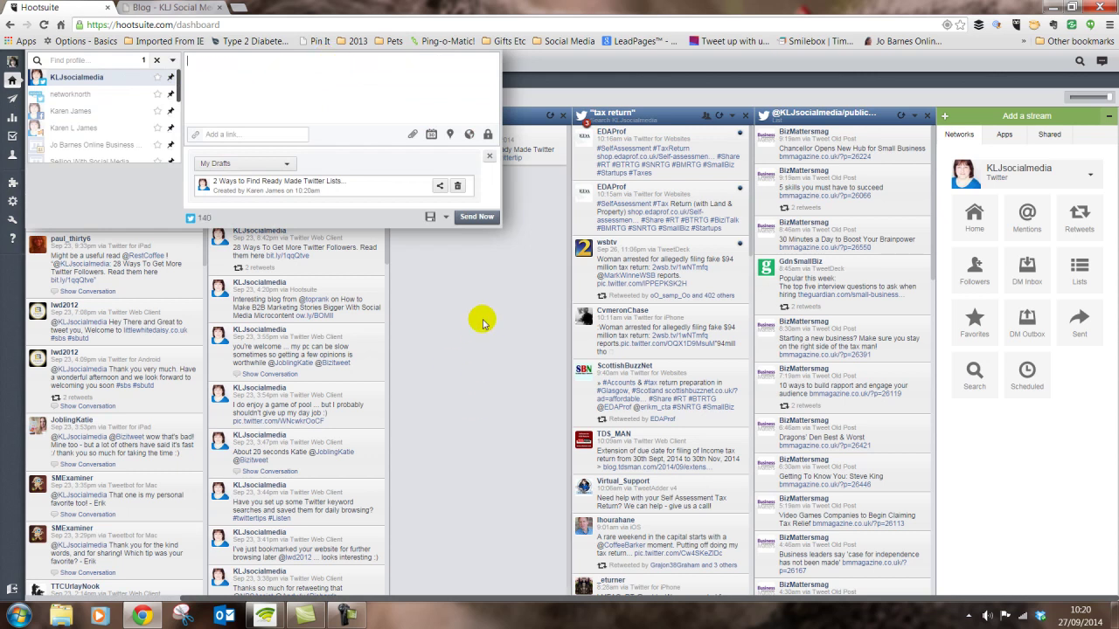
click(449, 294)
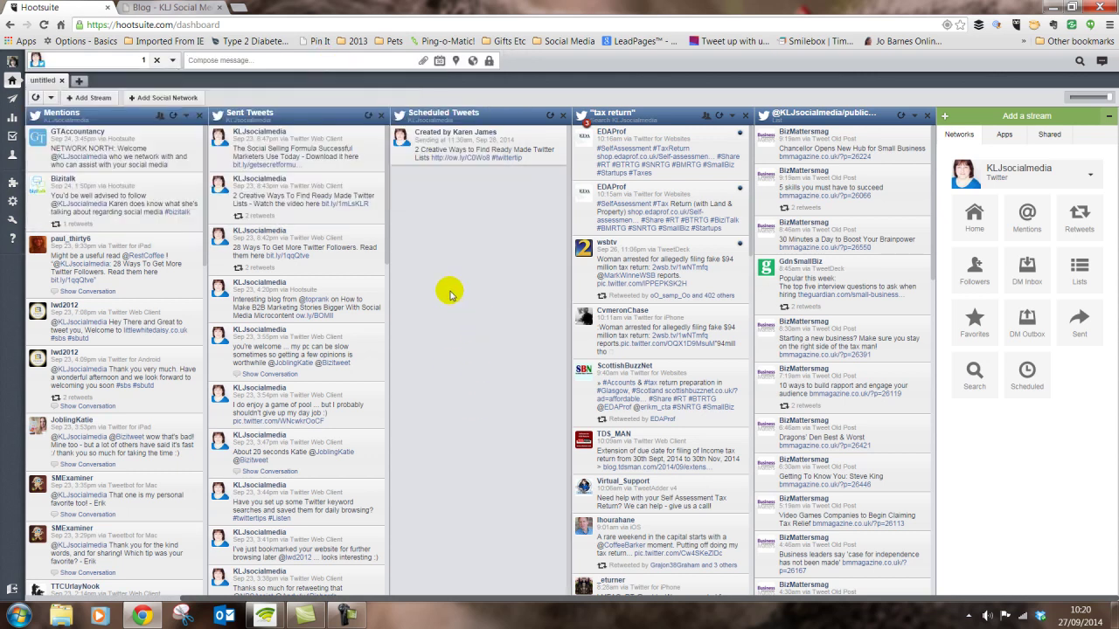
View the saved templates and load the "2 Ways to Find Ready Made Twitter Lists" draft into the new message
click(280, 63)
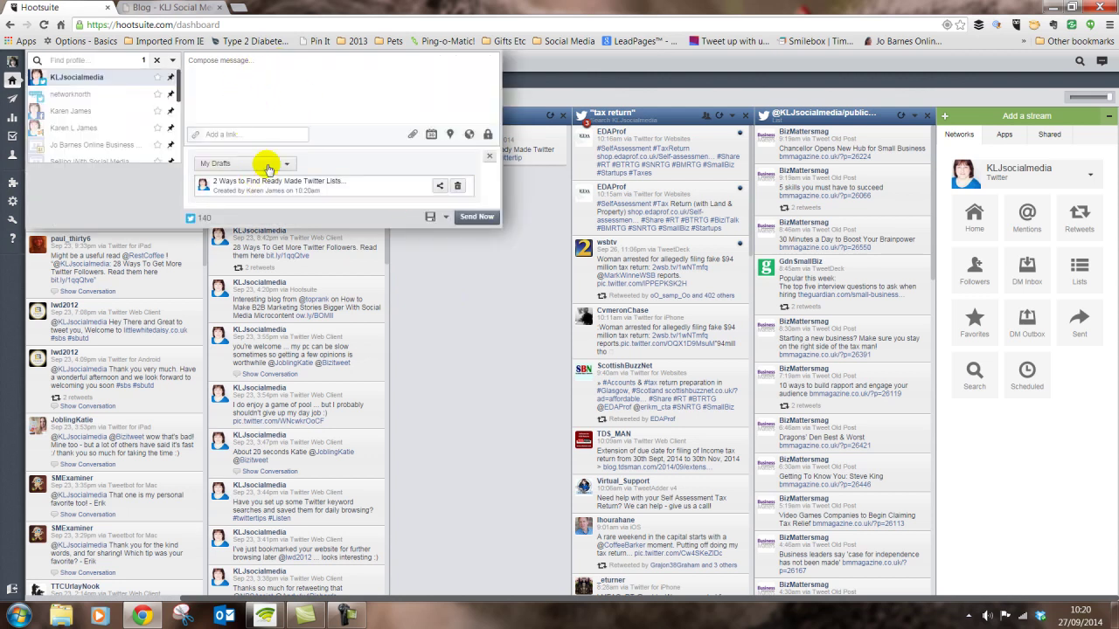
click(457, 185)
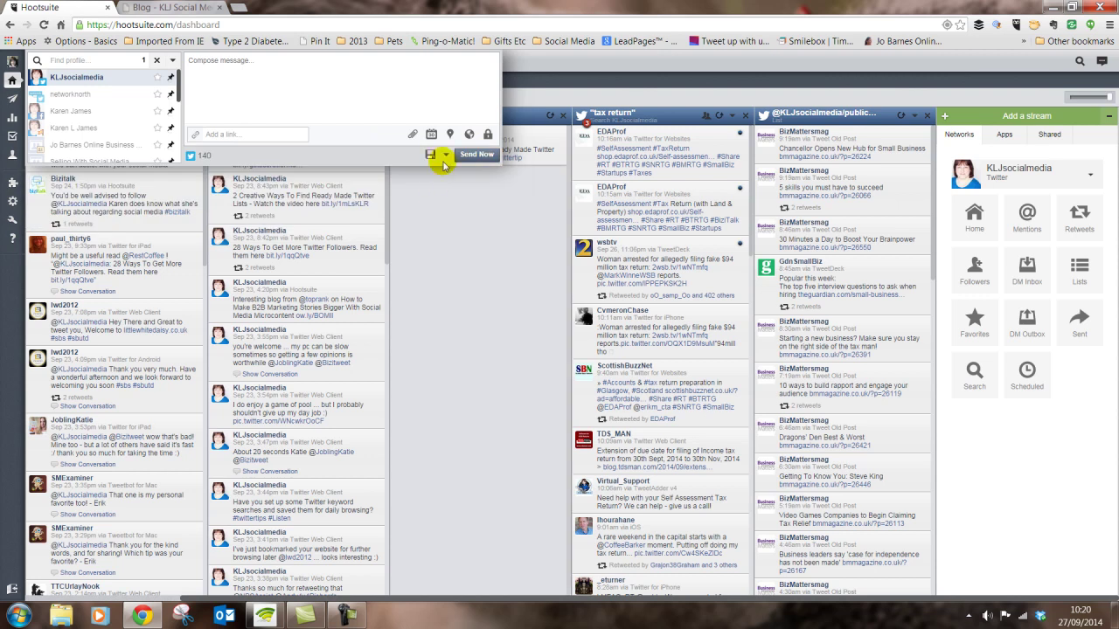
click(310, 58)
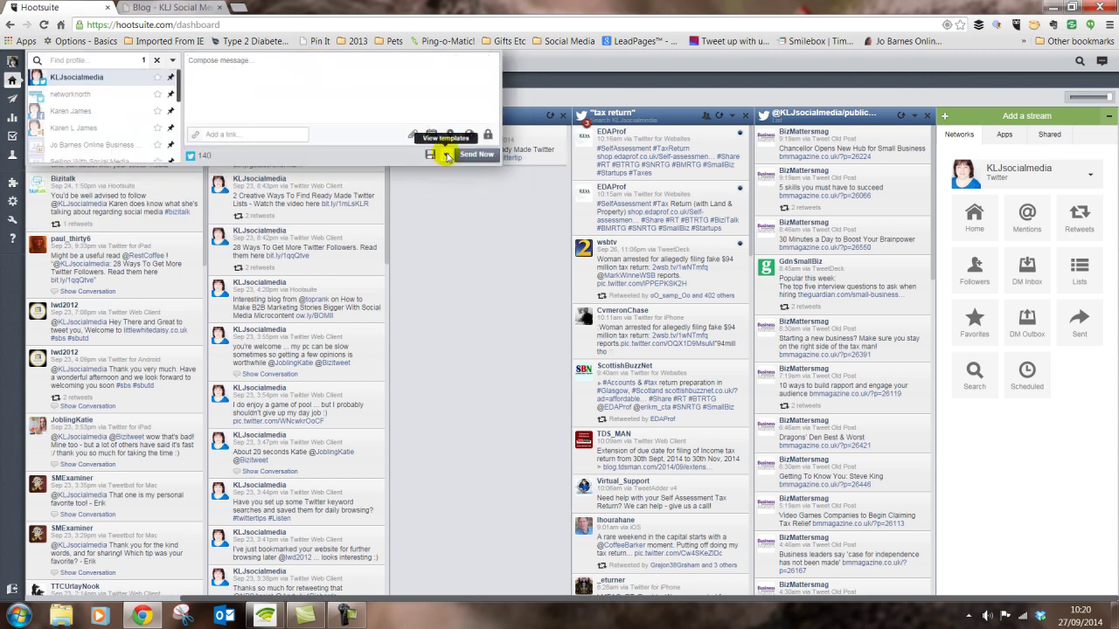
click(446, 155)
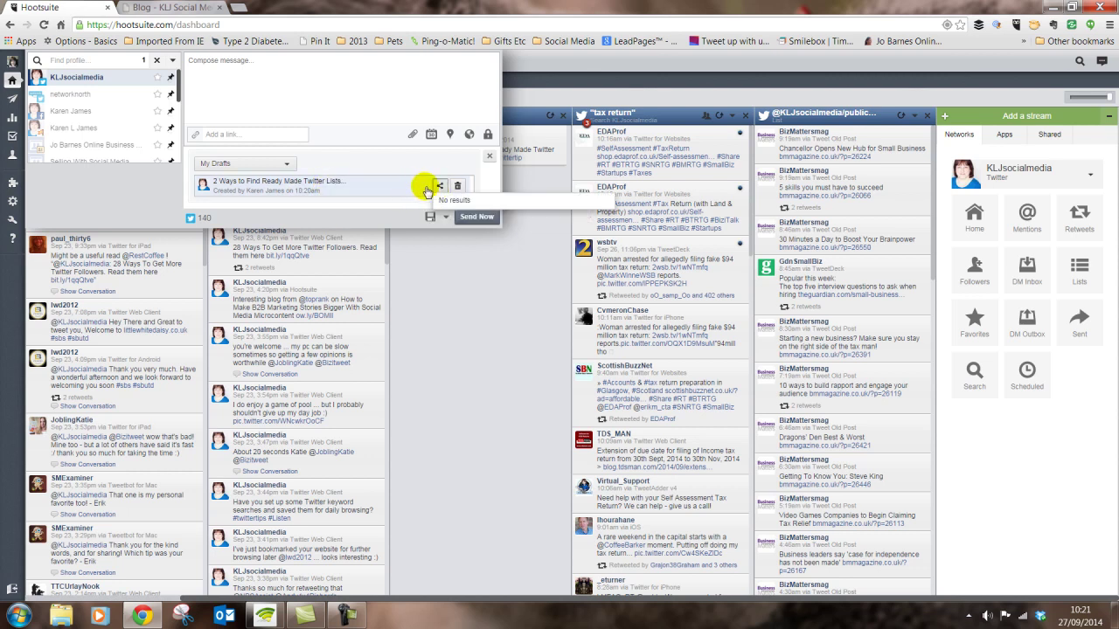
click(316, 183)
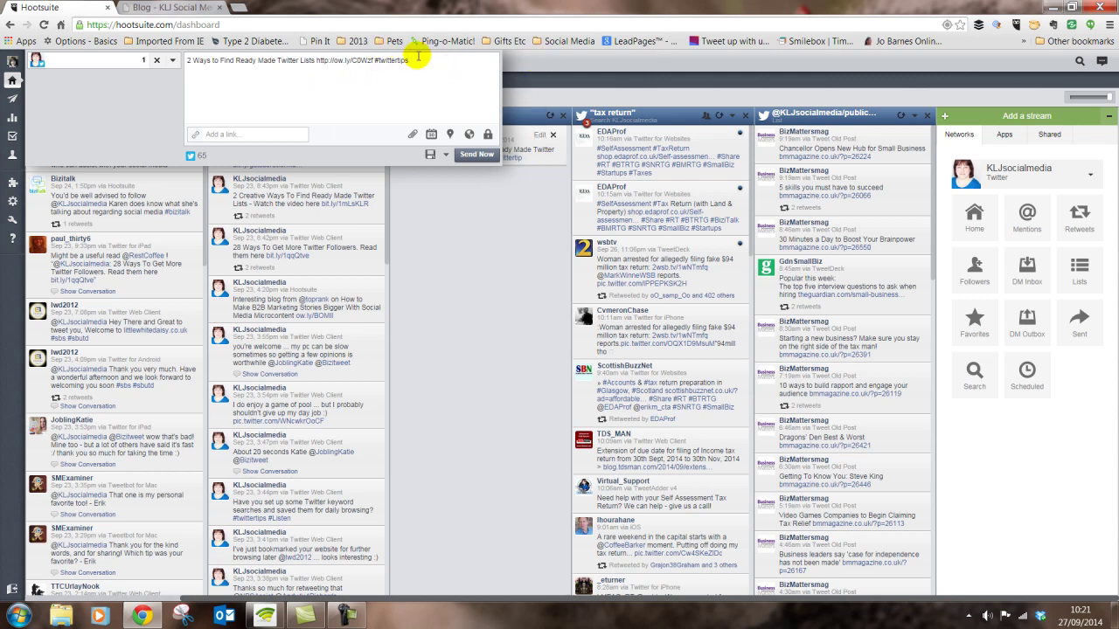
Cut the loaded draft text from the message and leave the composer collapsed and empty
drag(409, 59, 154, 50)
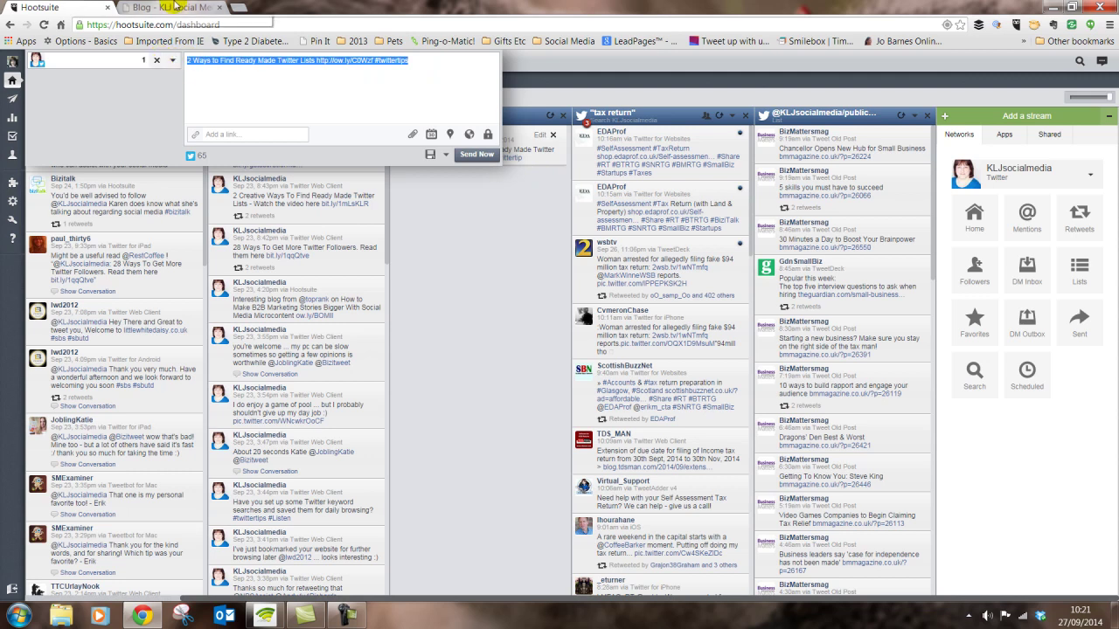
key(ctrl+x)
click(453, 266)
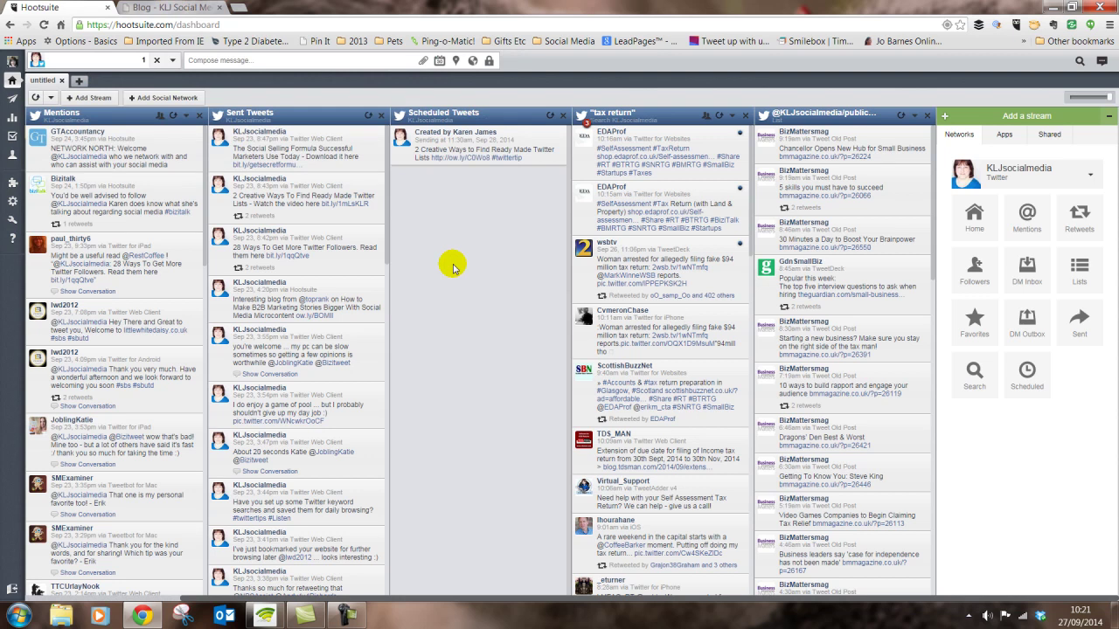
click(294, 60)
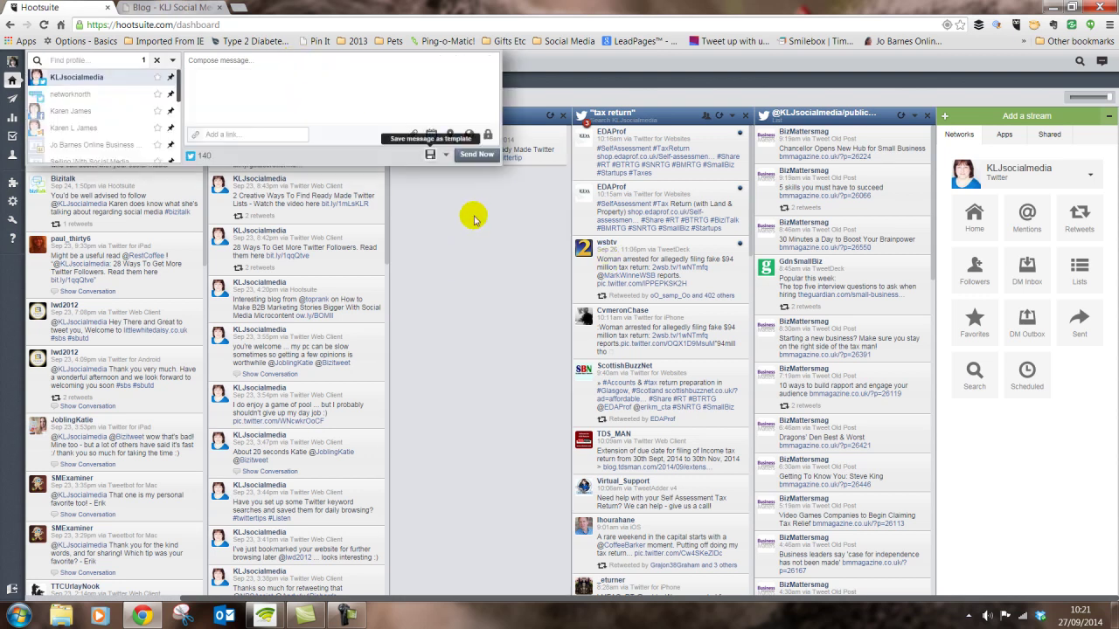
click(450, 245)
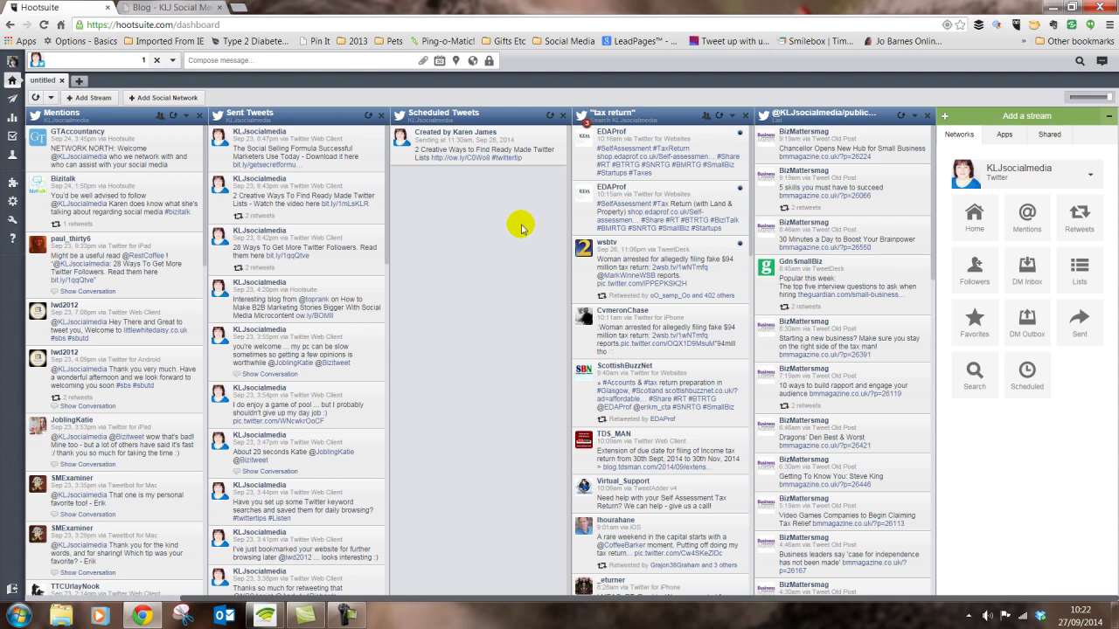
Set up an Ow.ly Click Summary report from its analytics template for the KLJsocialmedia Twitter profile, without creating it
mouse_move(12, 85)
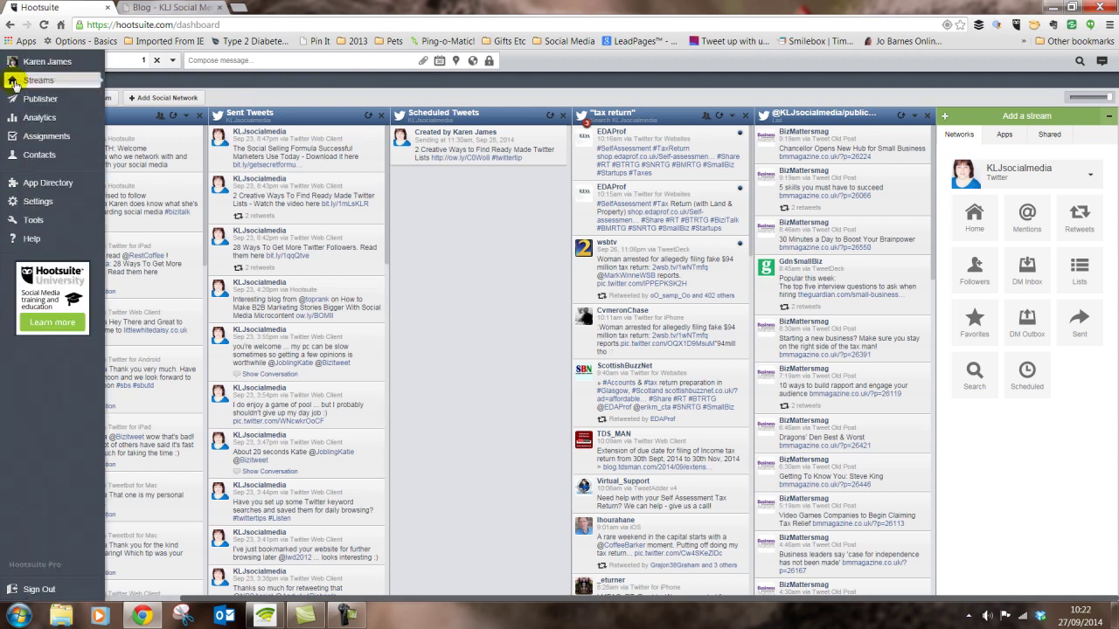
click(38, 119)
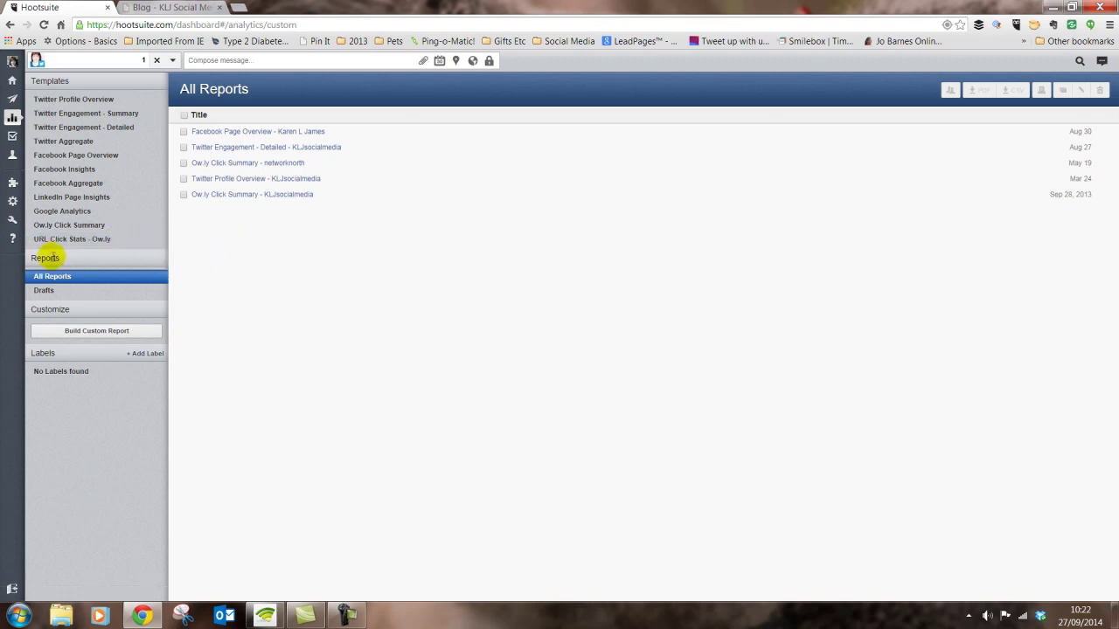
click(76, 225)
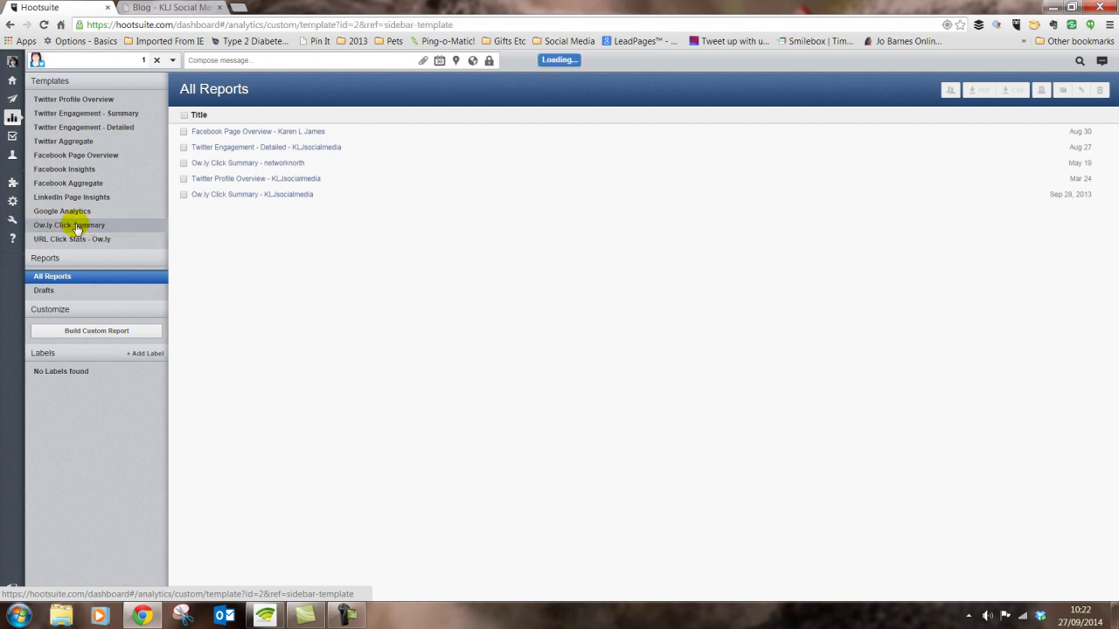
click(751, 195)
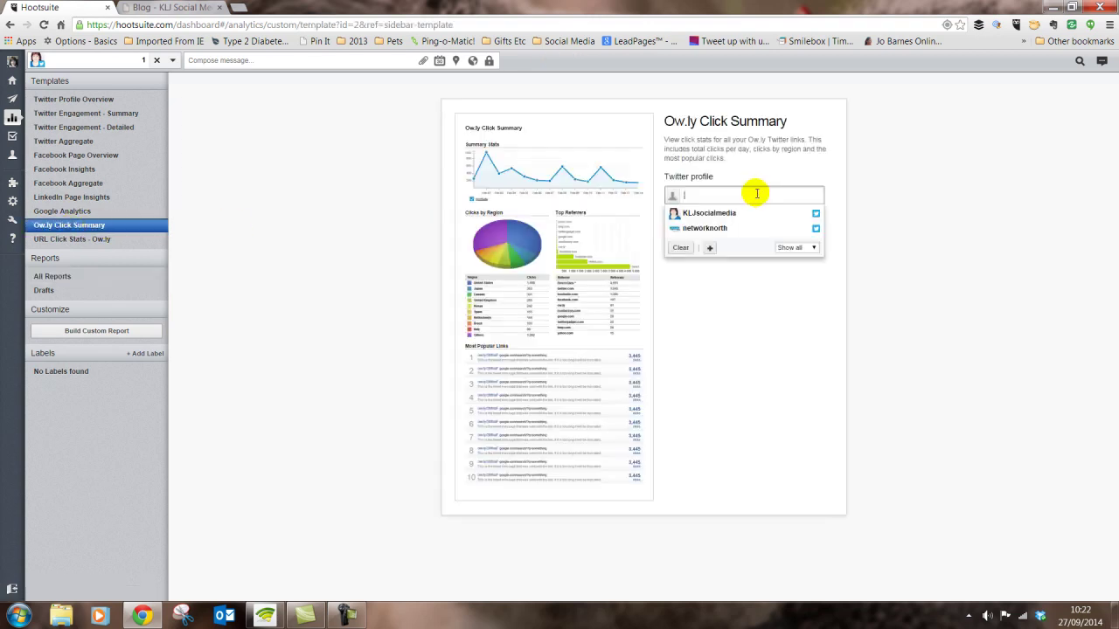
click(708, 215)
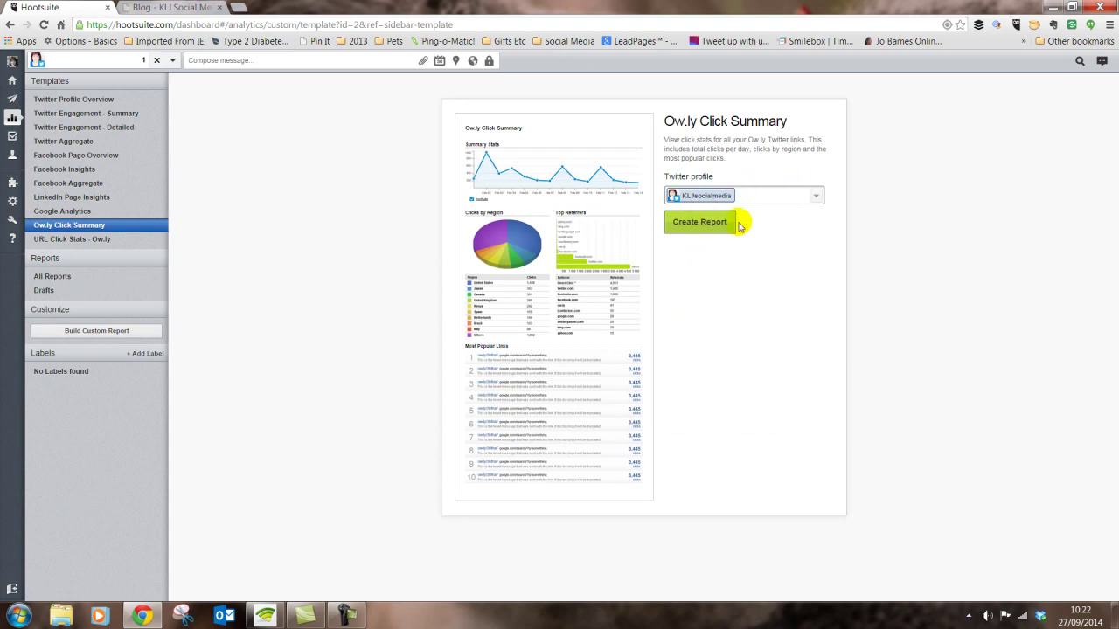
click(743, 196)
click(701, 255)
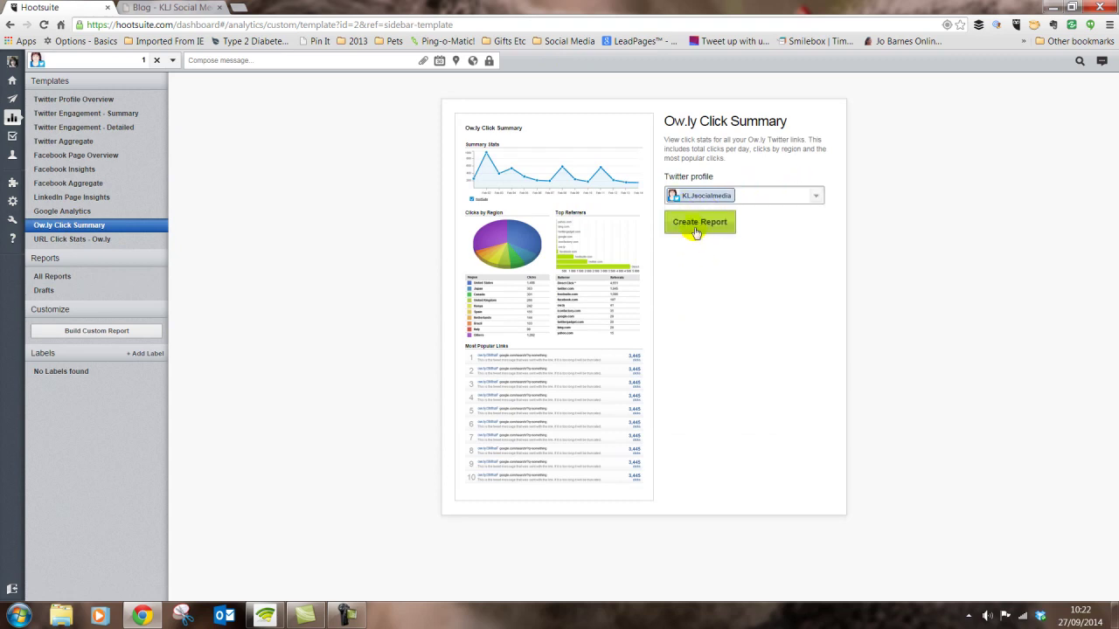
Open the saved Ow.ly Click Summary report for KLJsocialmedia and examine its clicks by region and top referrers
mouse_move(13, 83)
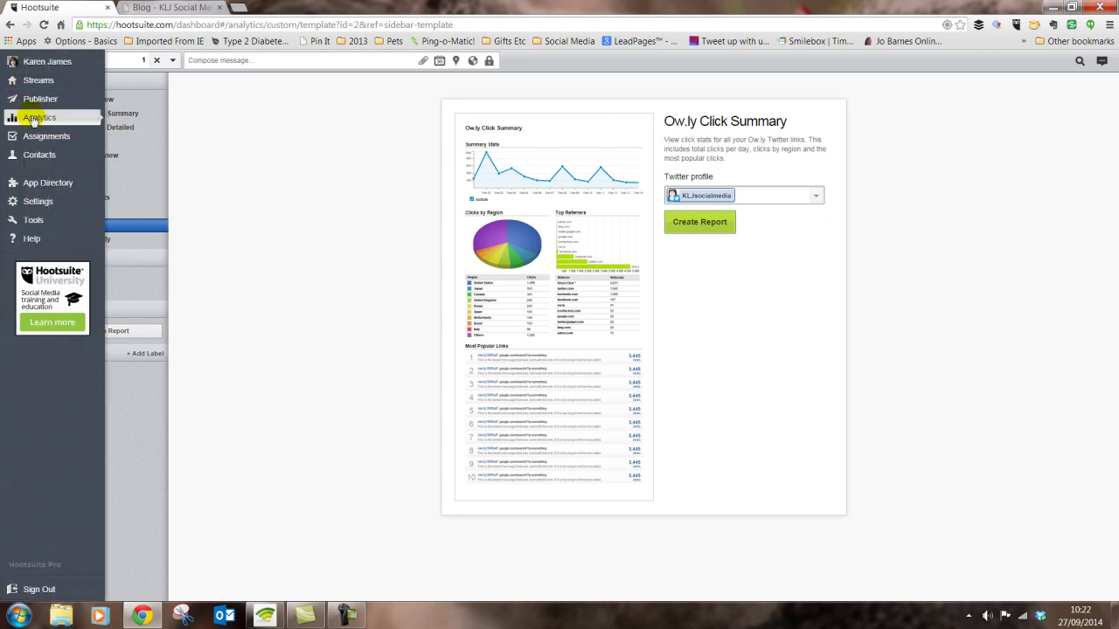
click(33, 118)
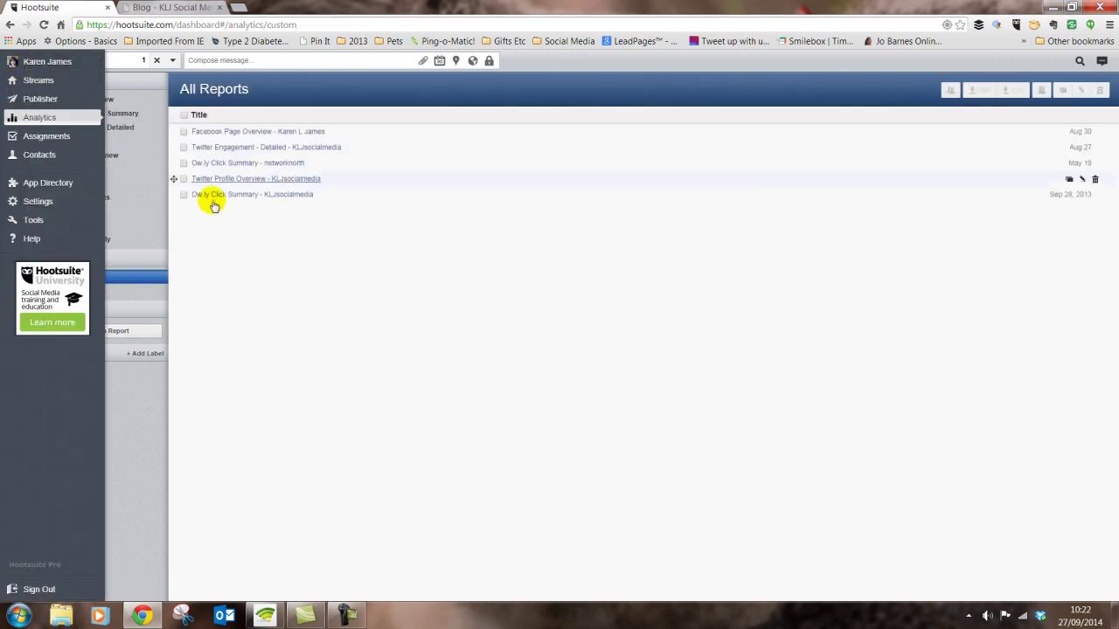
click(290, 195)
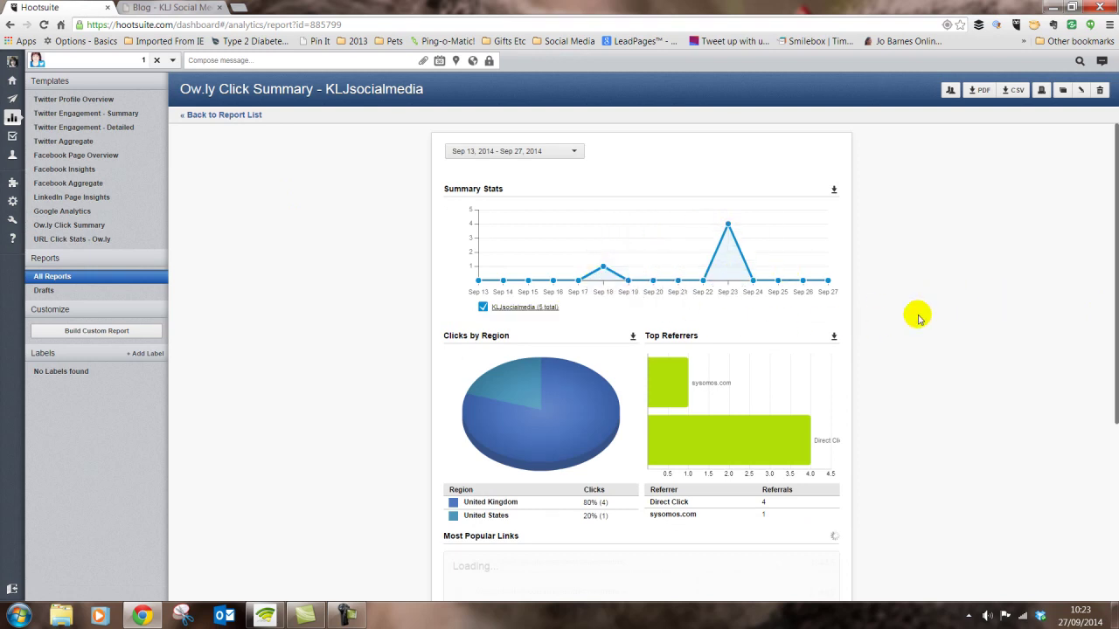
scroll(919, 319, down, 2)
scroll(918, 319, down, 1)
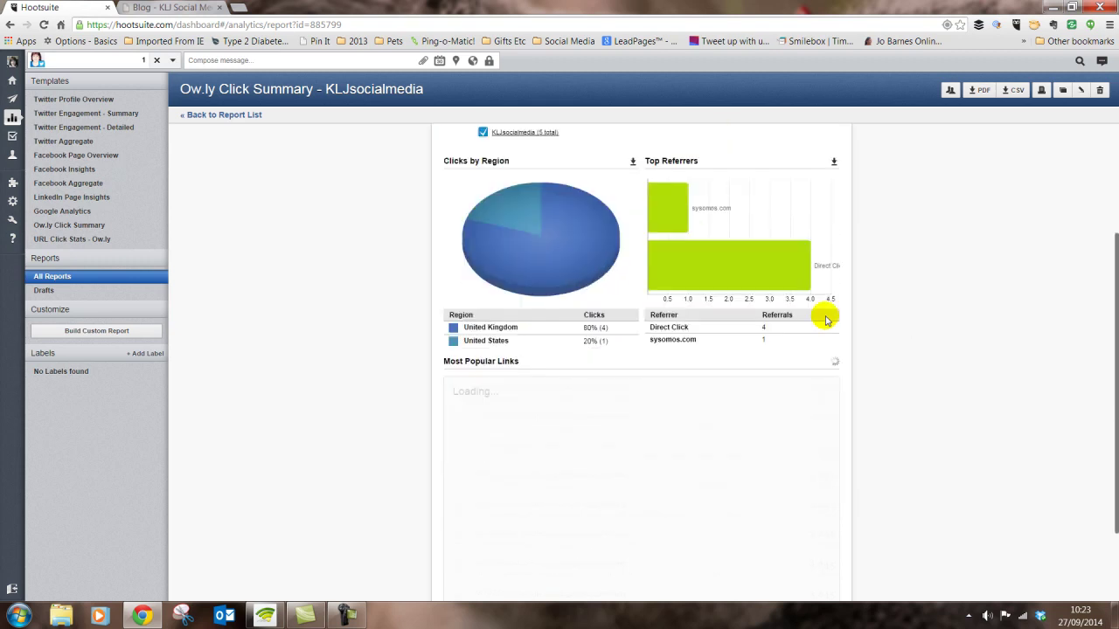
mouse_move(515, 241)
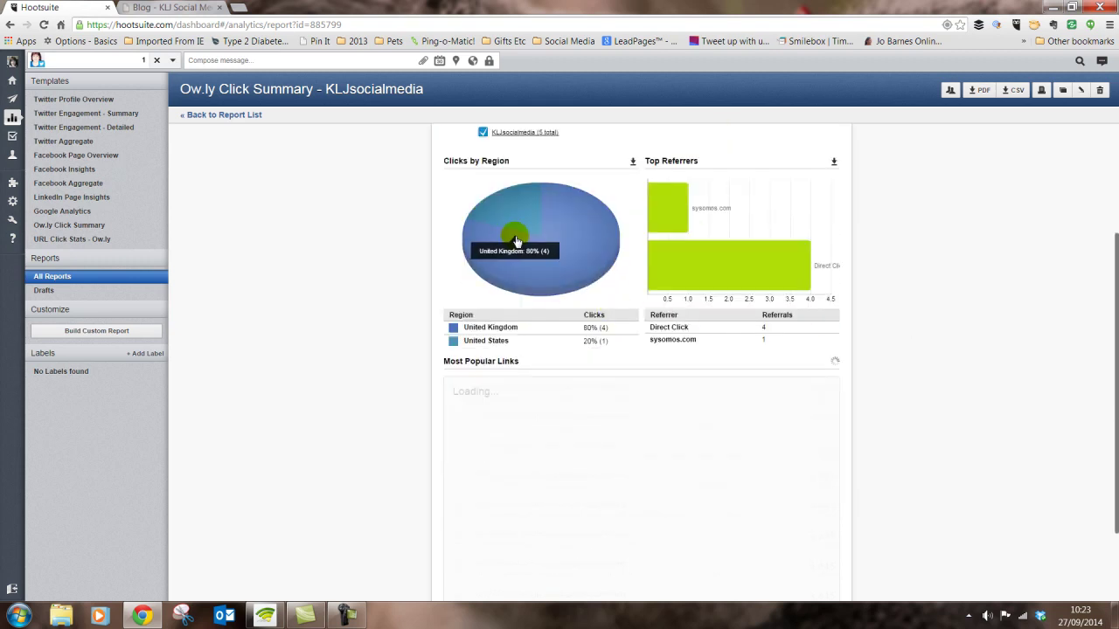
mouse_move(717, 267)
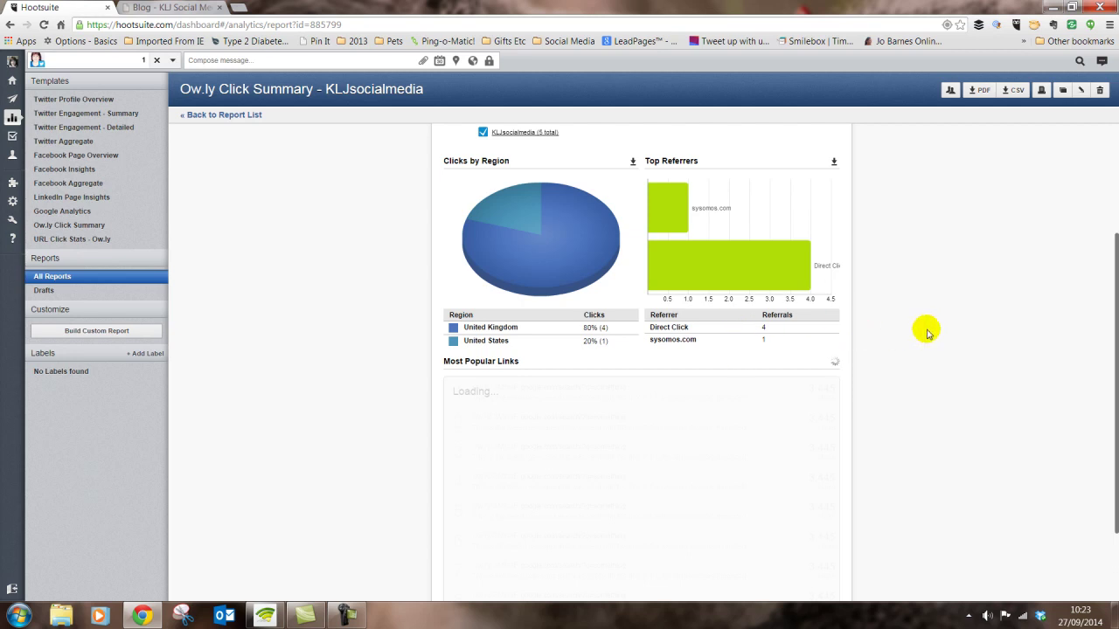
scroll(959, 238, up, 2)
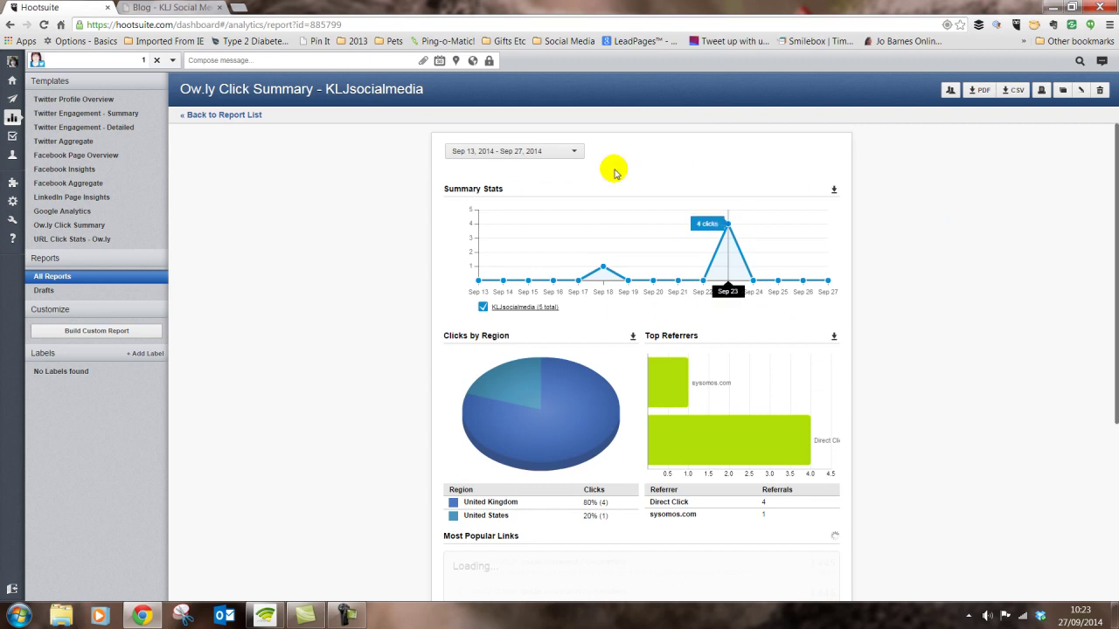
Set the report's date range to Aug 1, 2014 - Sep 26, 2014
click(573, 153)
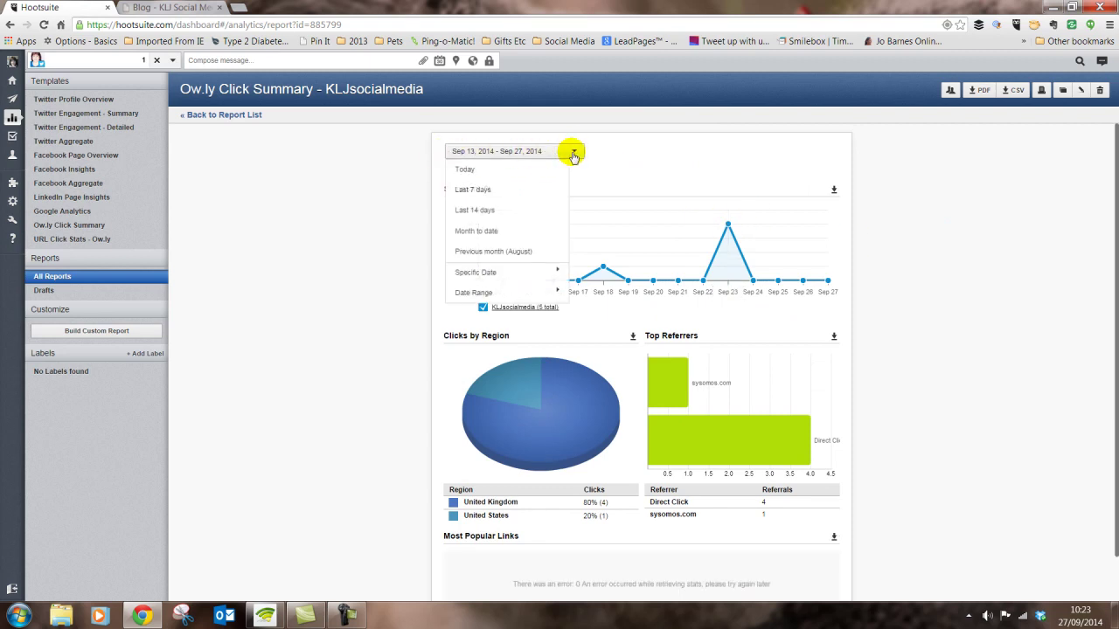
click(476, 293)
click(582, 181)
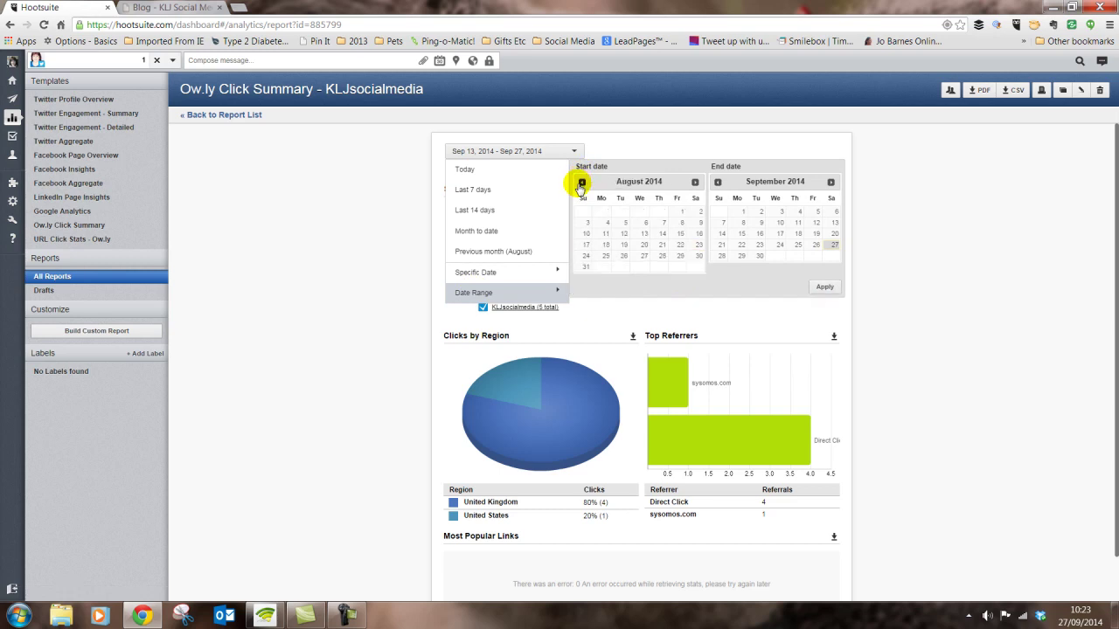
click(681, 210)
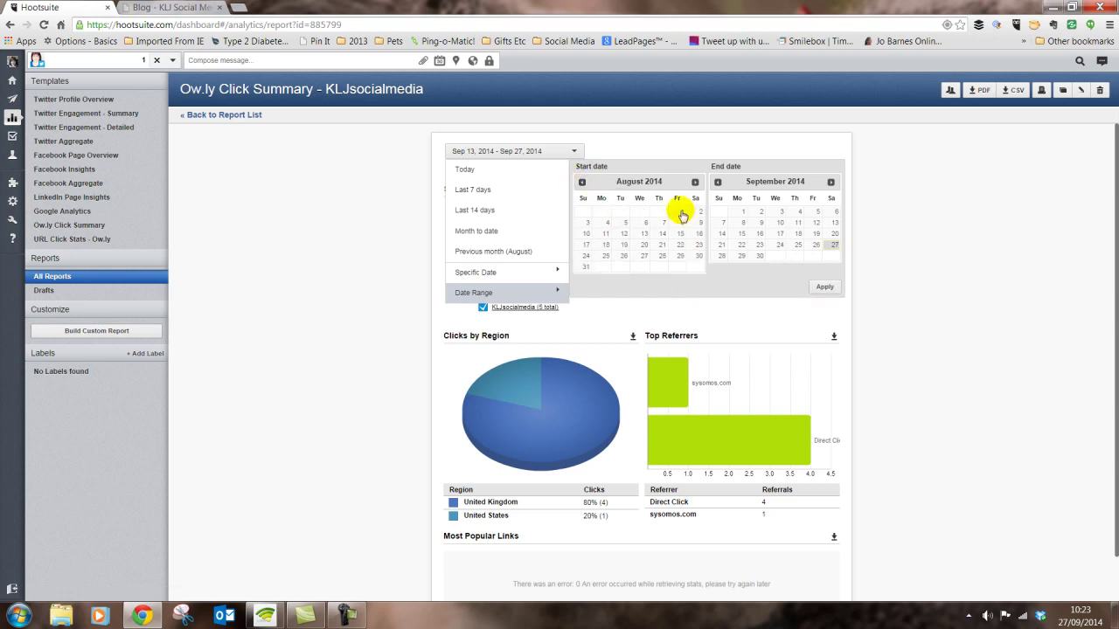
click(815, 245)
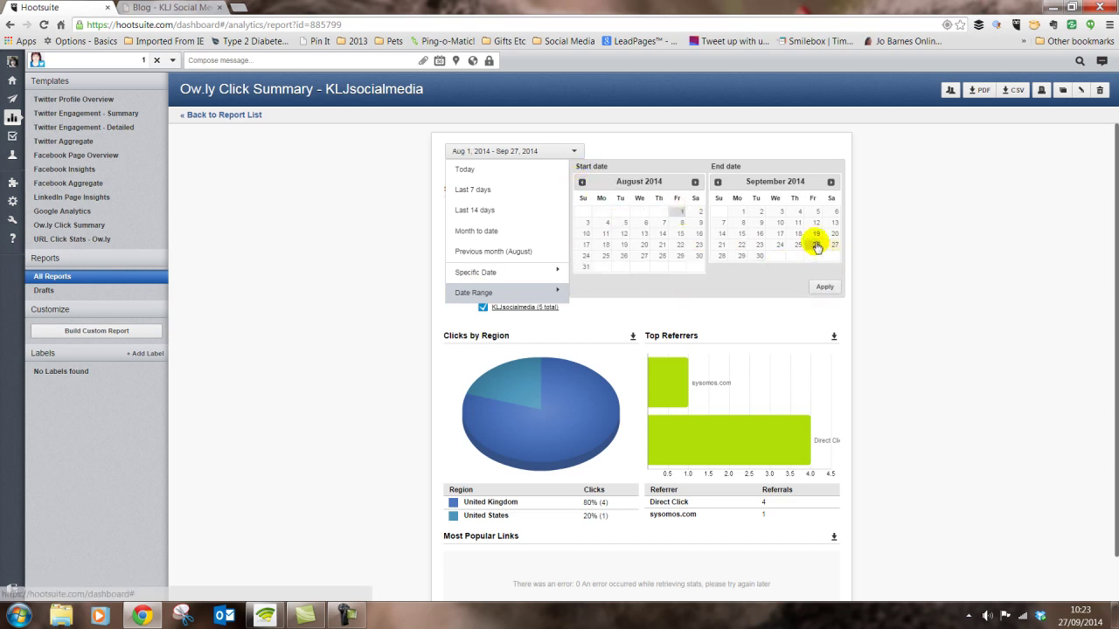
click(822, 290)
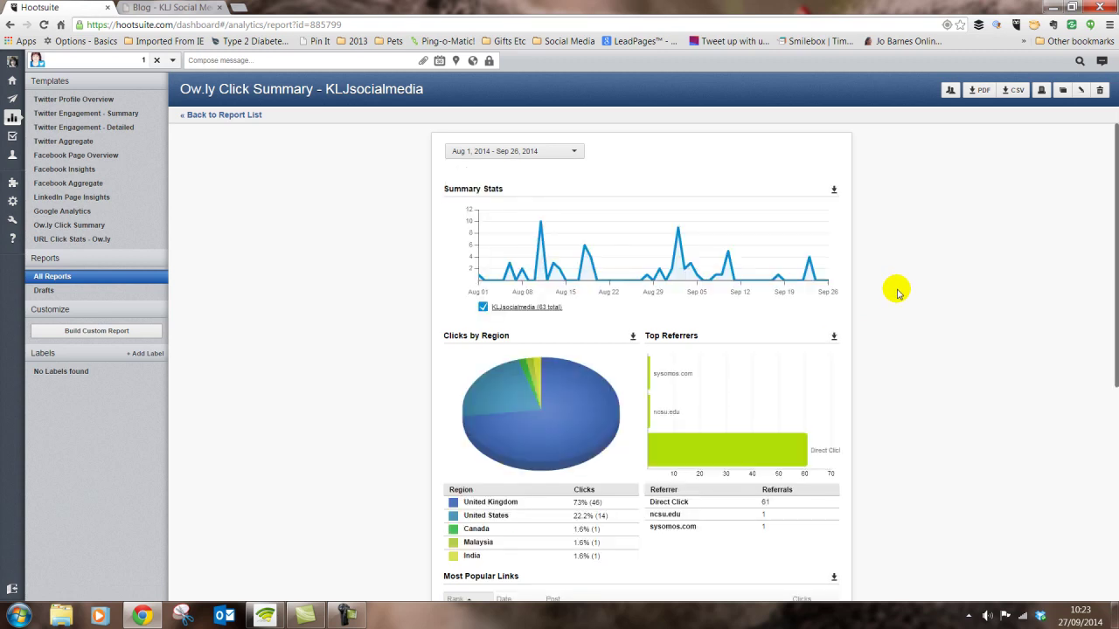
Examine the report's summary stats, clicks by region, top referrers and most popular links
scroll(897, 293, down, 2)
scroll(898, 295, up, 2)
scroll(900, 297, down, 1)
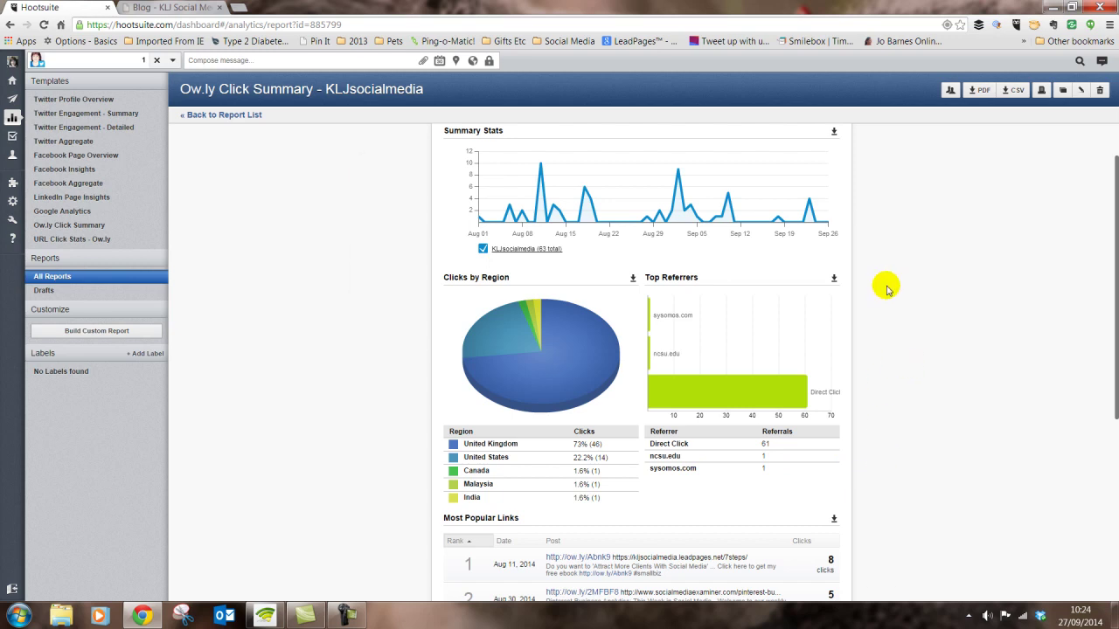
scroll(914, 286, down, 3)
scroll(915, 291, down, 4)
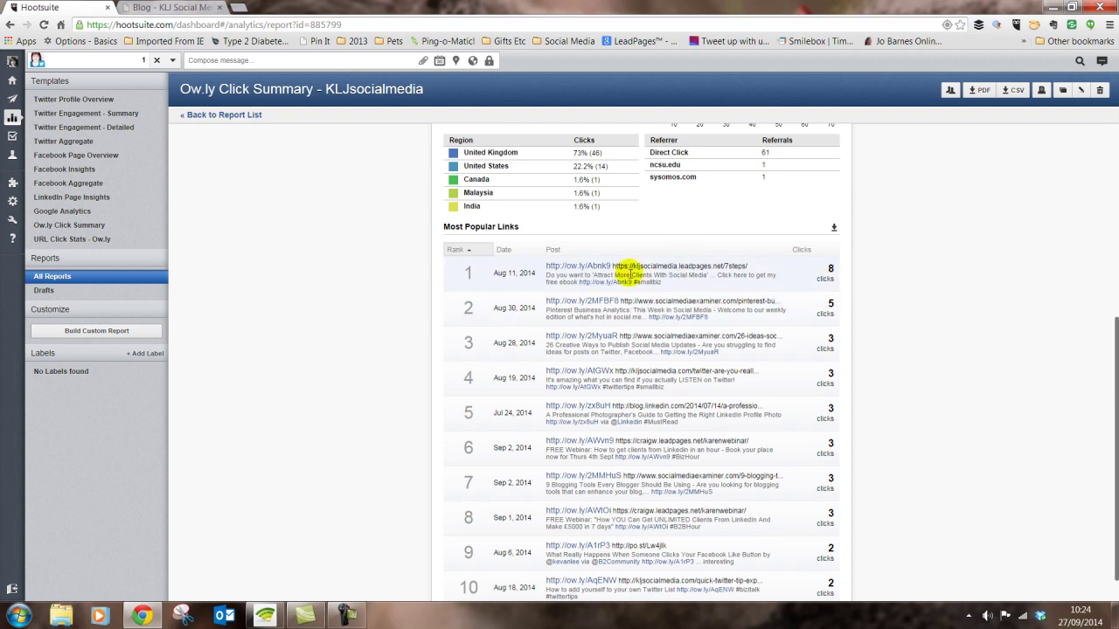
scroll(905, 321, up, 4)
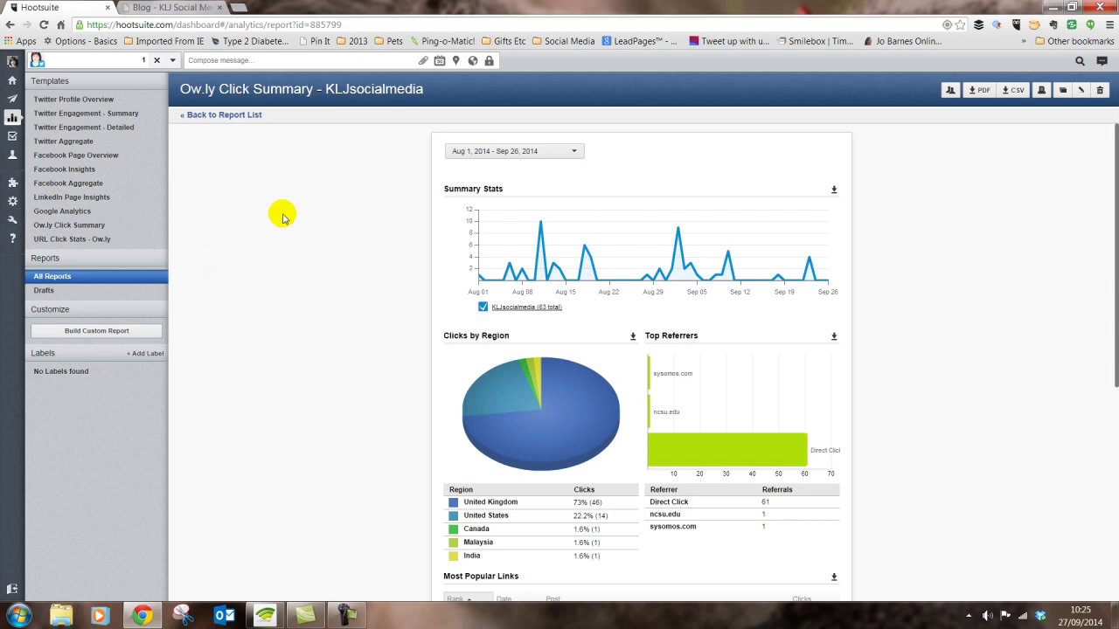
mouse_move(12, 84)
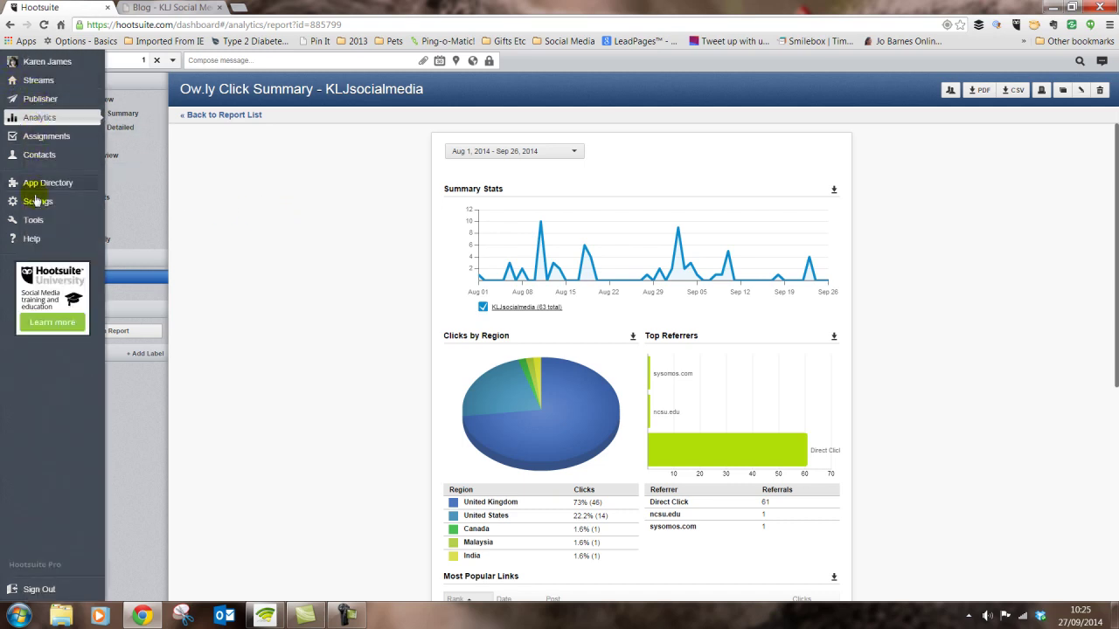
mouse_move(37, 205)
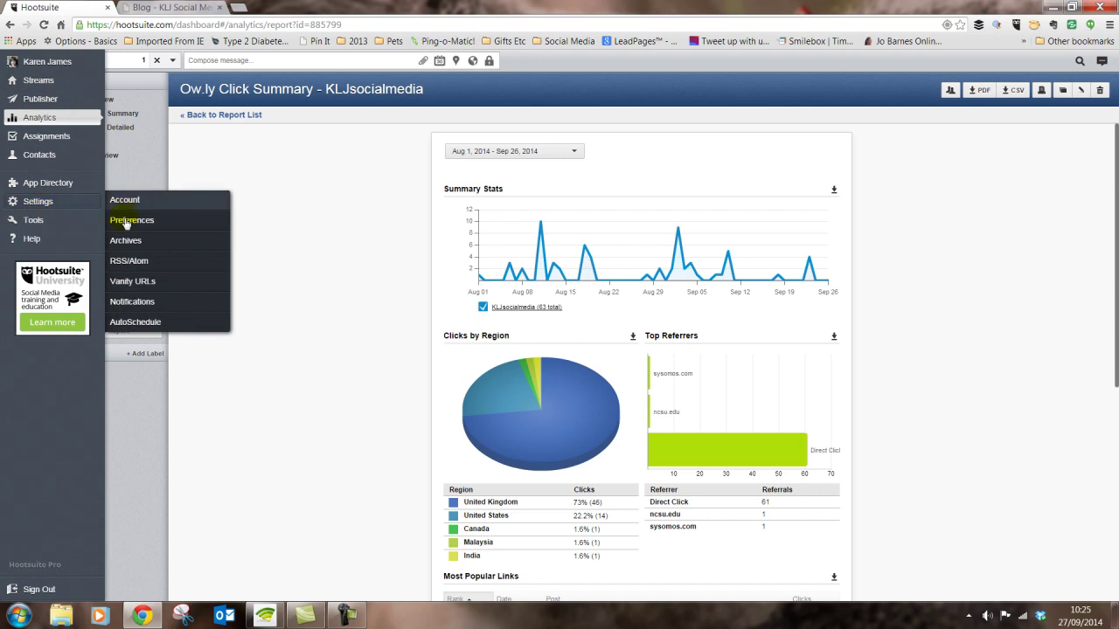
click(149, 262)
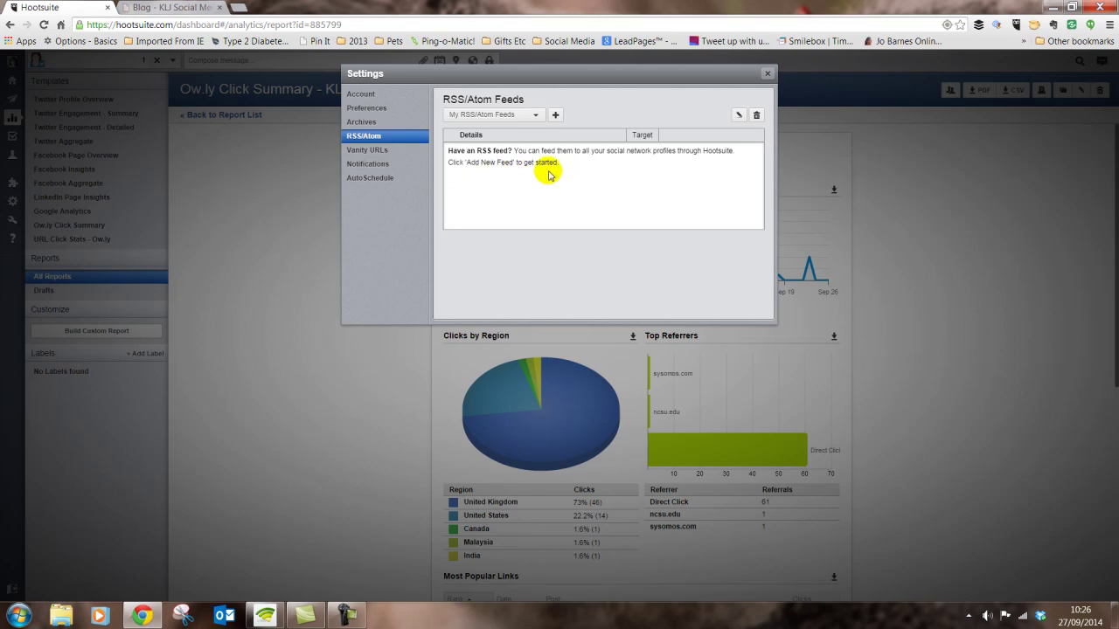
click(555, 116)
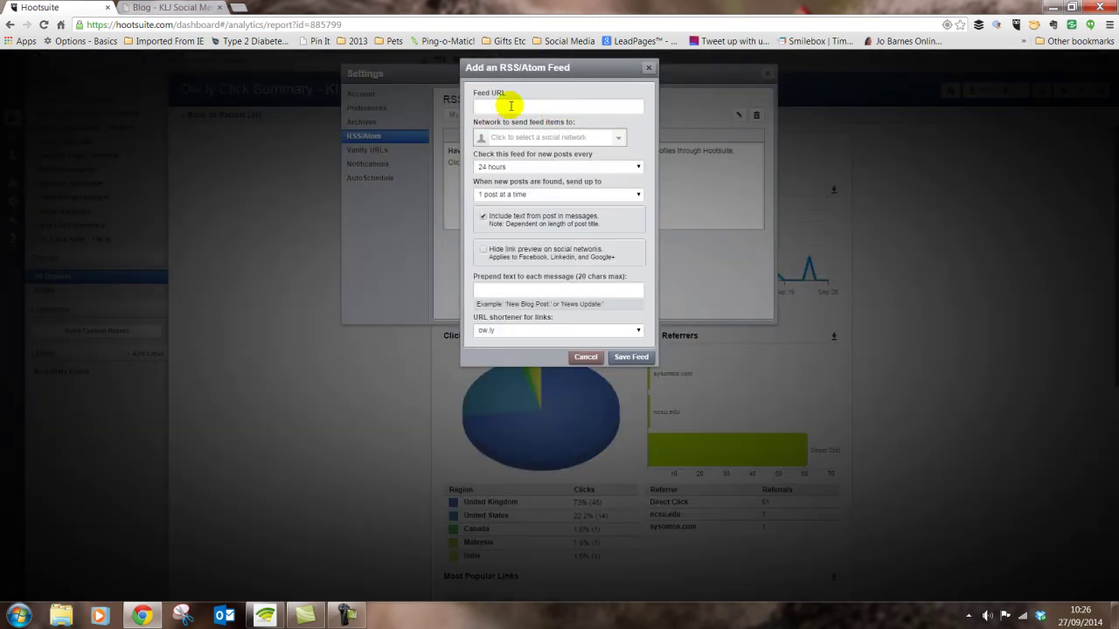
click(512, 105)
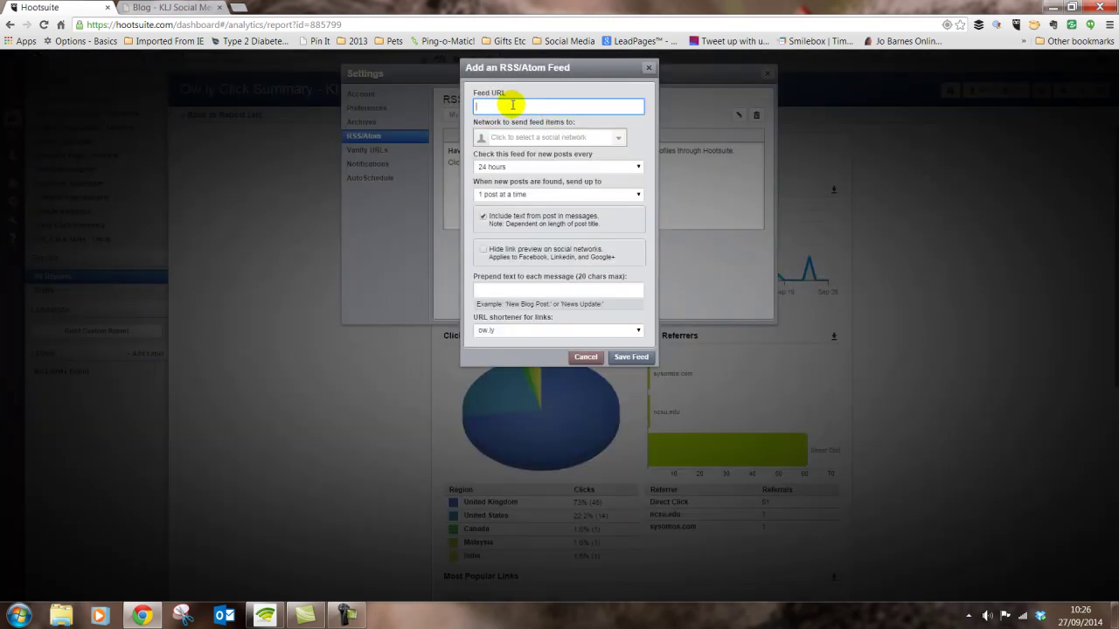
text(http://kljsocialmedia.com/blog)
click(530, 137)
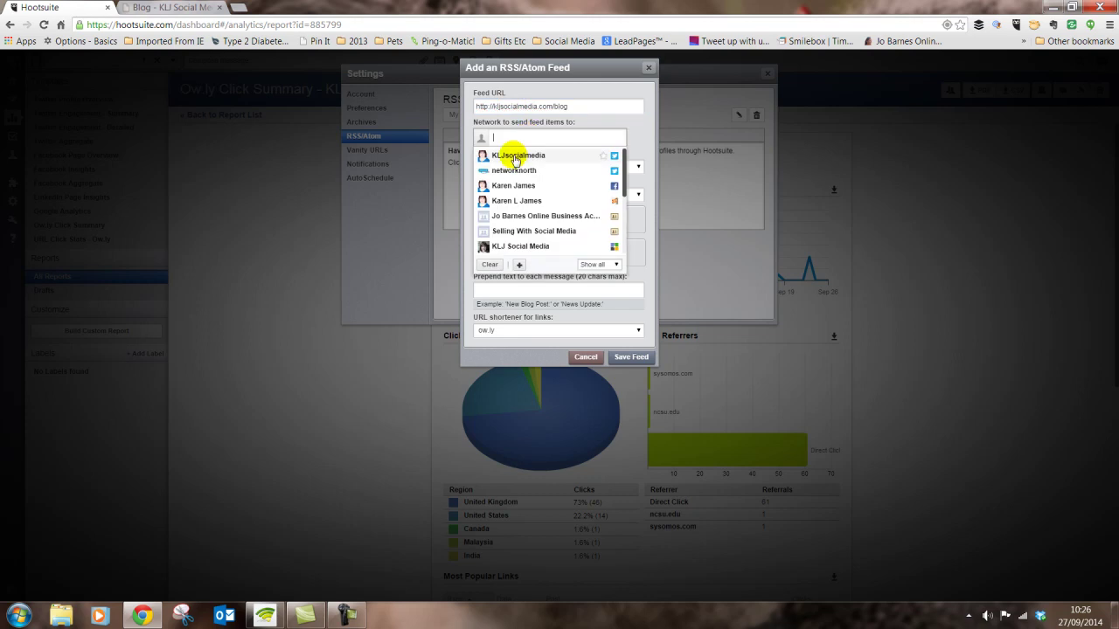
click(511, 156)
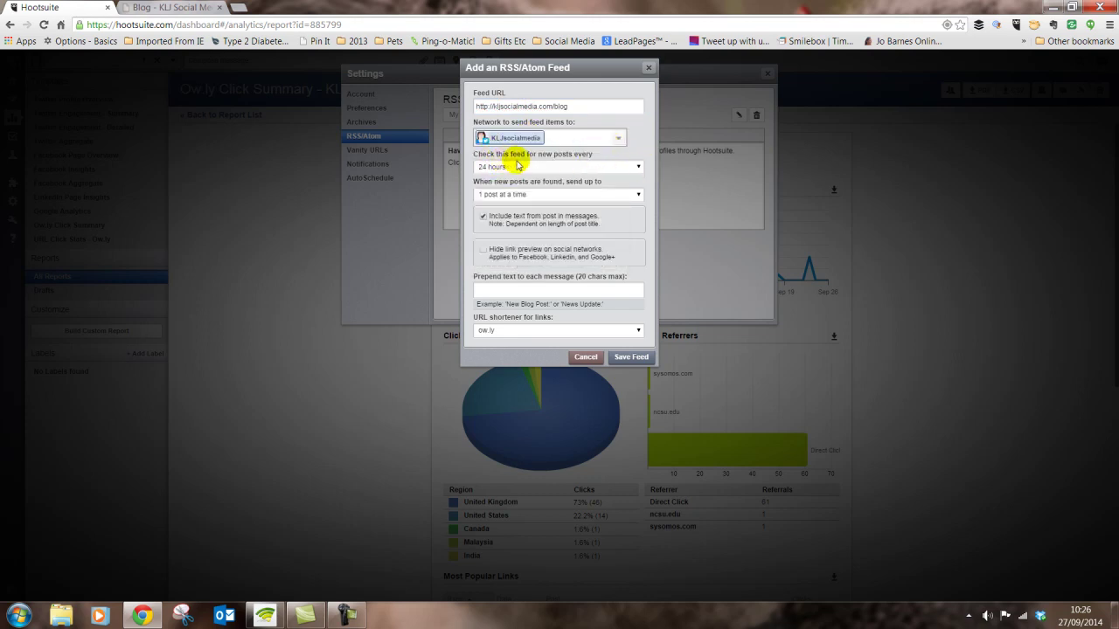
Review the feed's checking interval and post limit choices, keeping 24 hours and 1 post at a time
click(634, 166)
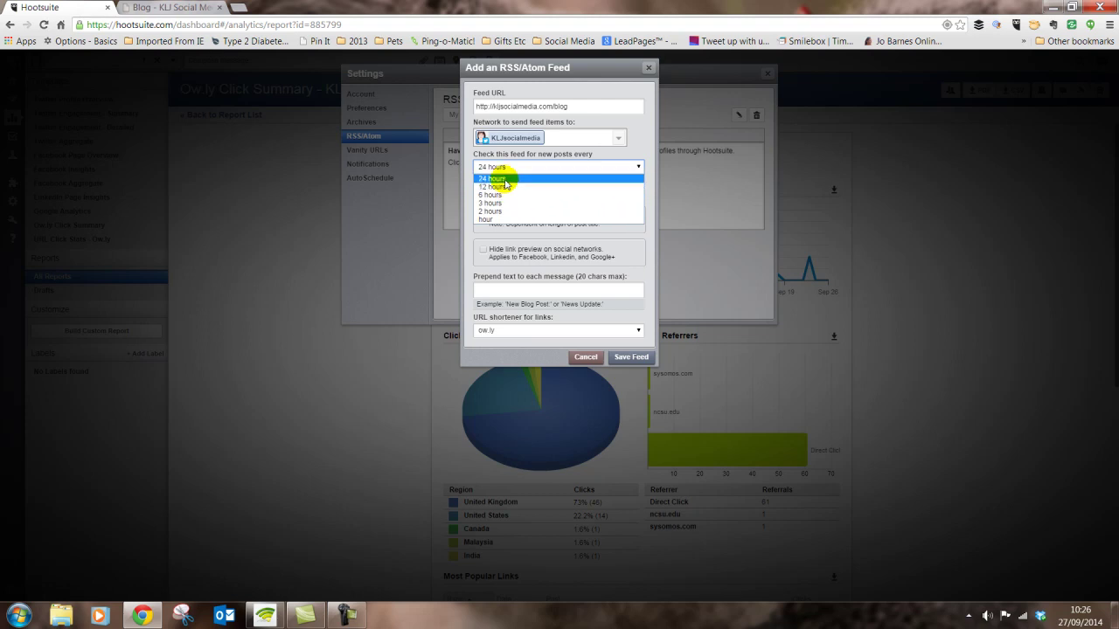
click(639, 168)
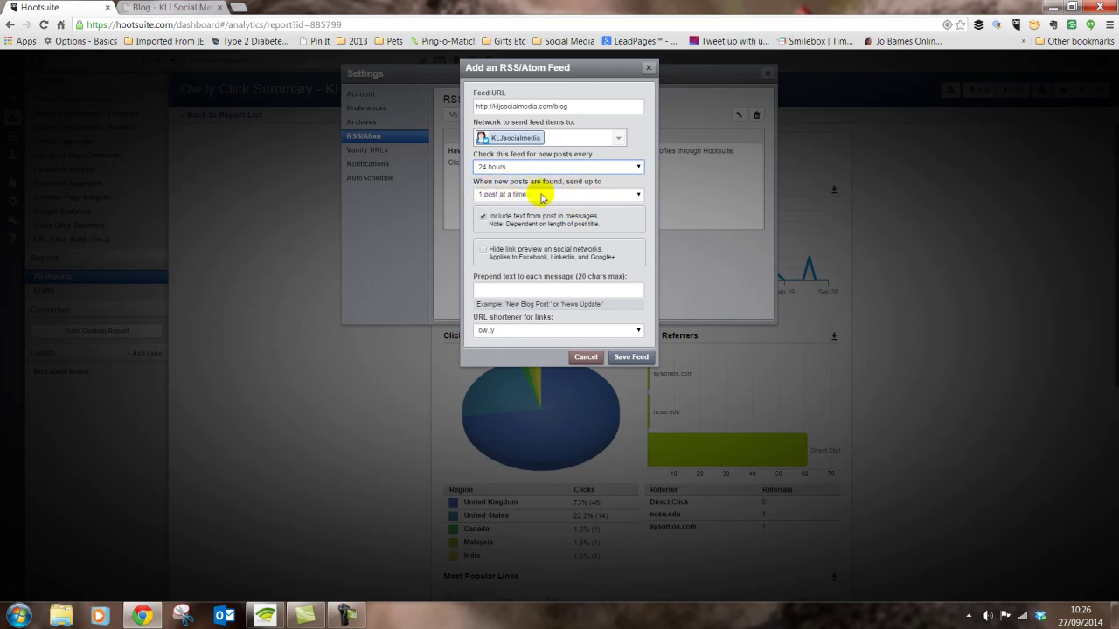
click(636, 196)
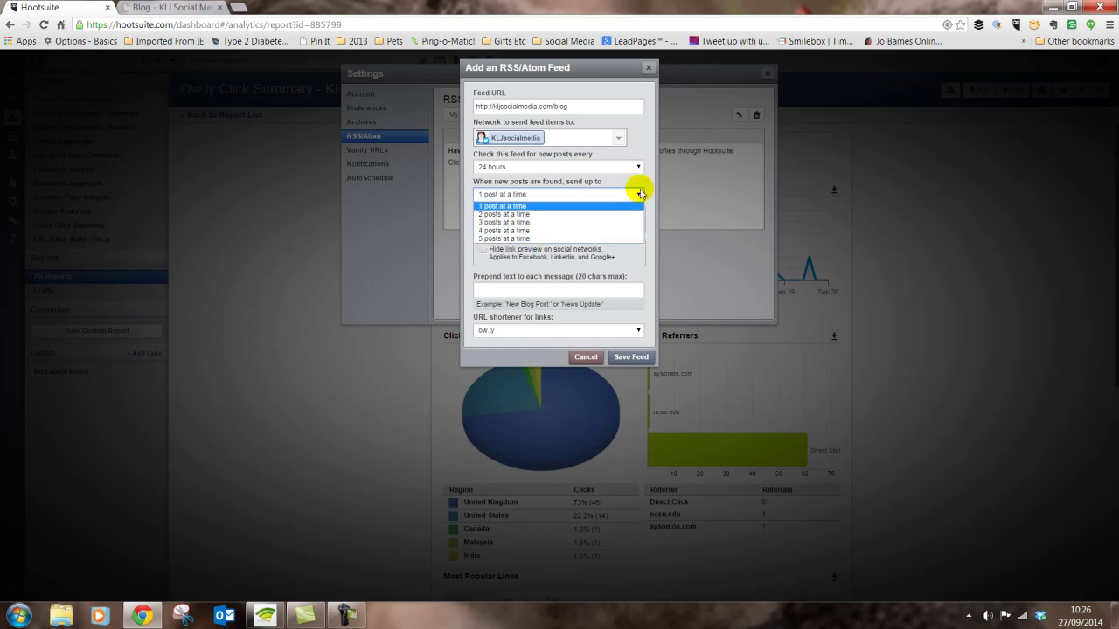
click(639, 195)
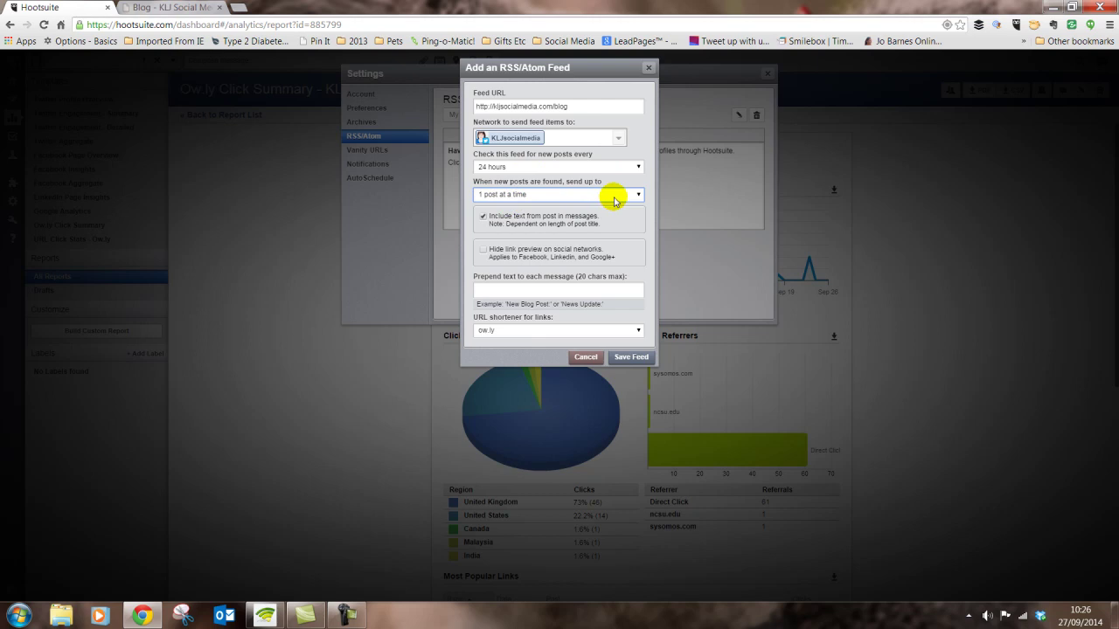
Prepend "New Blog Post:" to each feed message, save the feed and close the settings
click(493, 289)
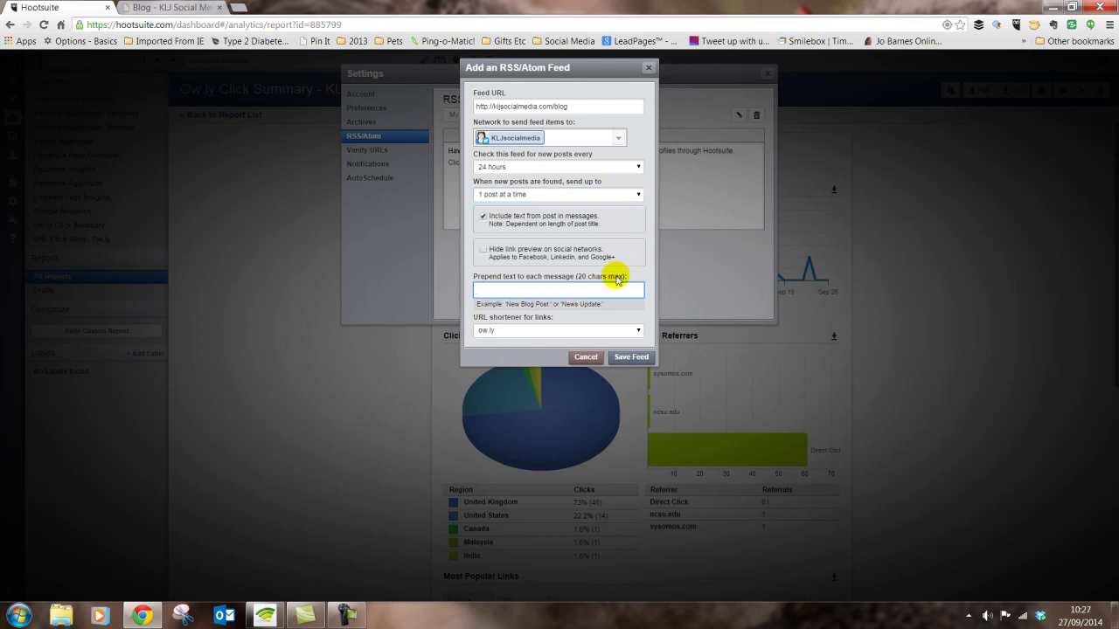
text(New)
text( BN)
text(og Post:)
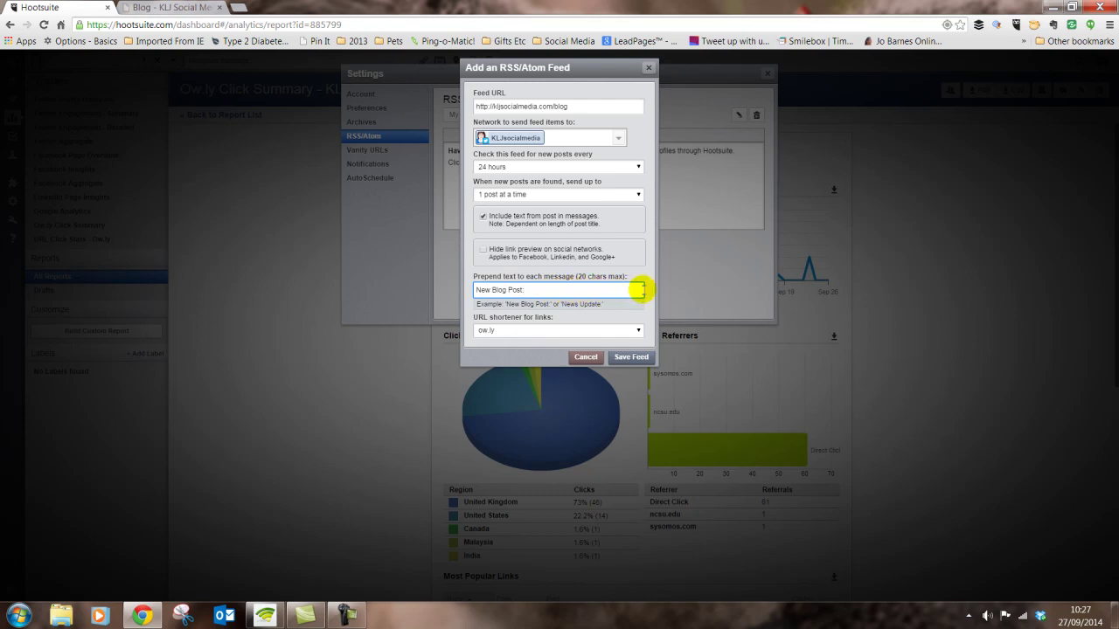
click(636, 360)
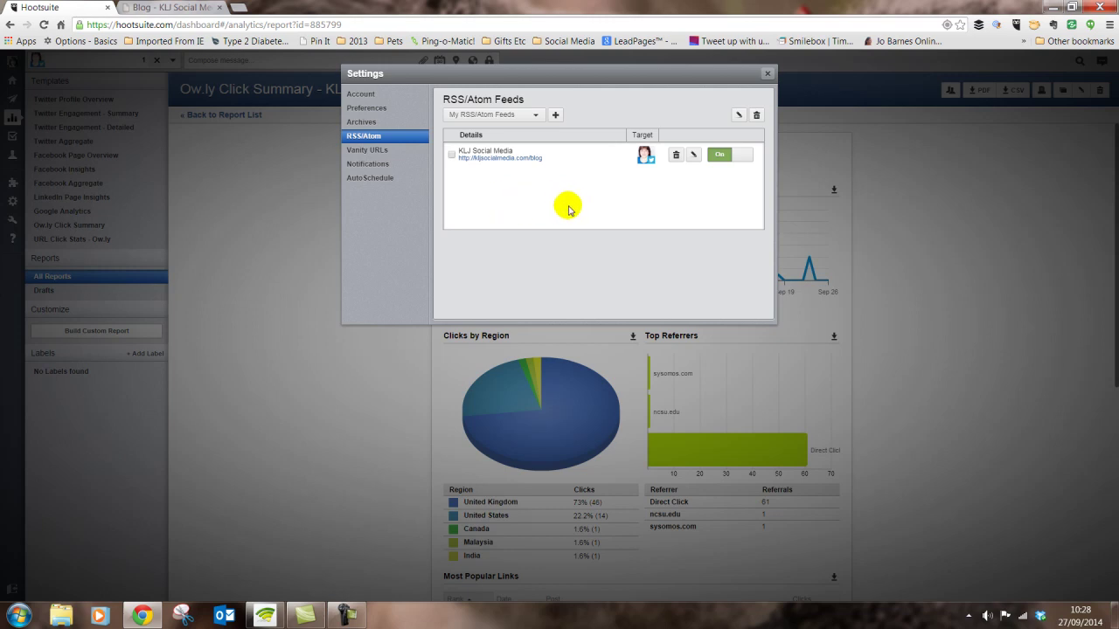
click(767, 75)
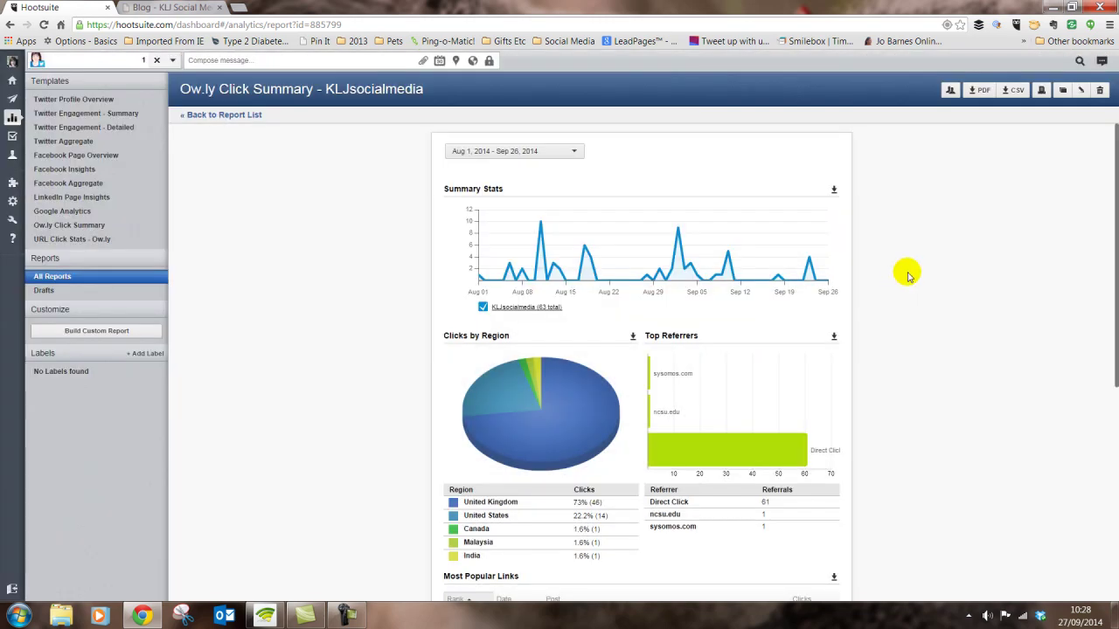